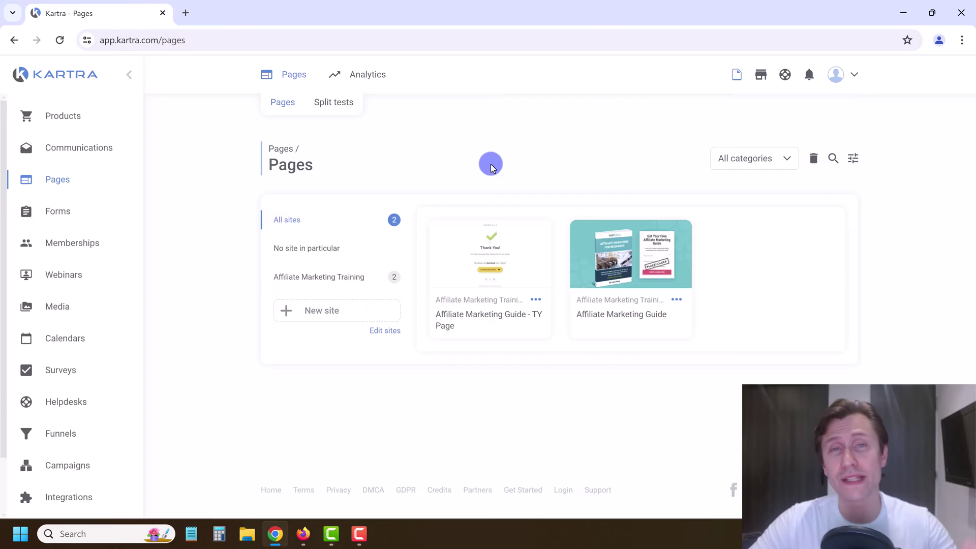
Step: Preview the Affiliate Marketing Guide page, then close the preview
left_click(653, 261)
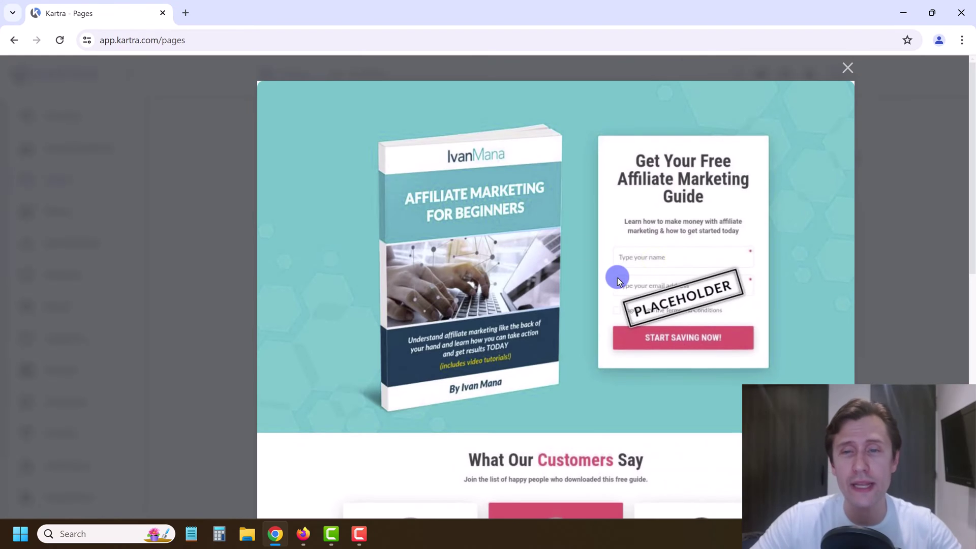
scroll(617, 281, "down", 10)
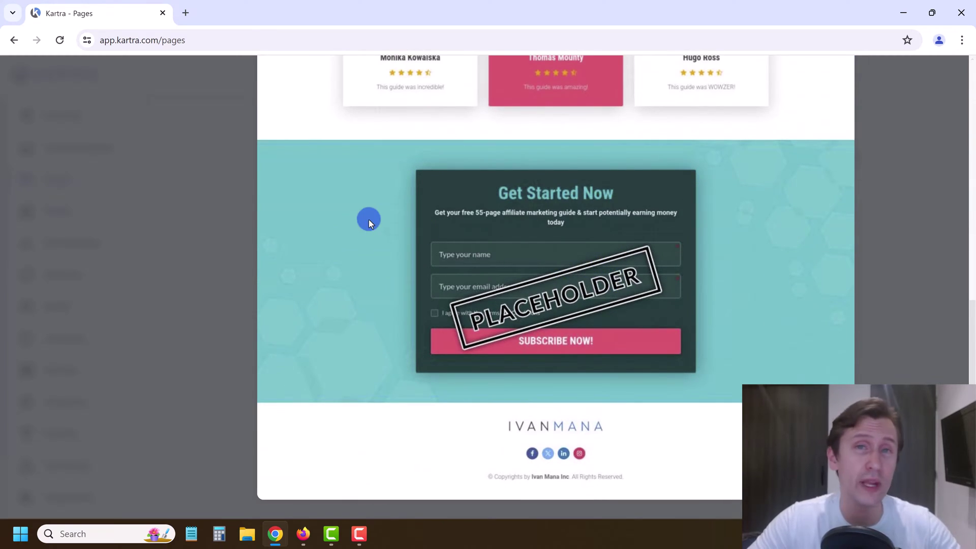
left_click(166, 236)
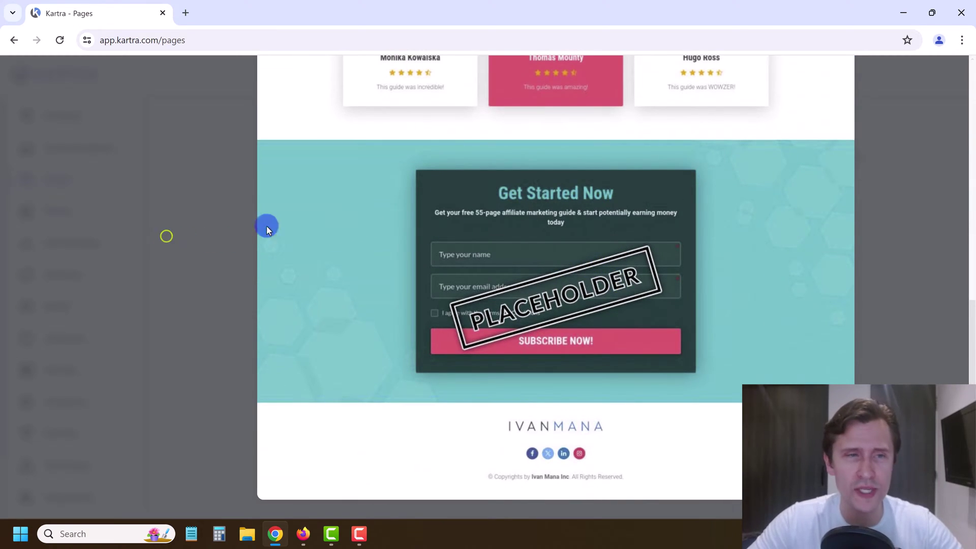
scroll(855, 148, "up", 10)
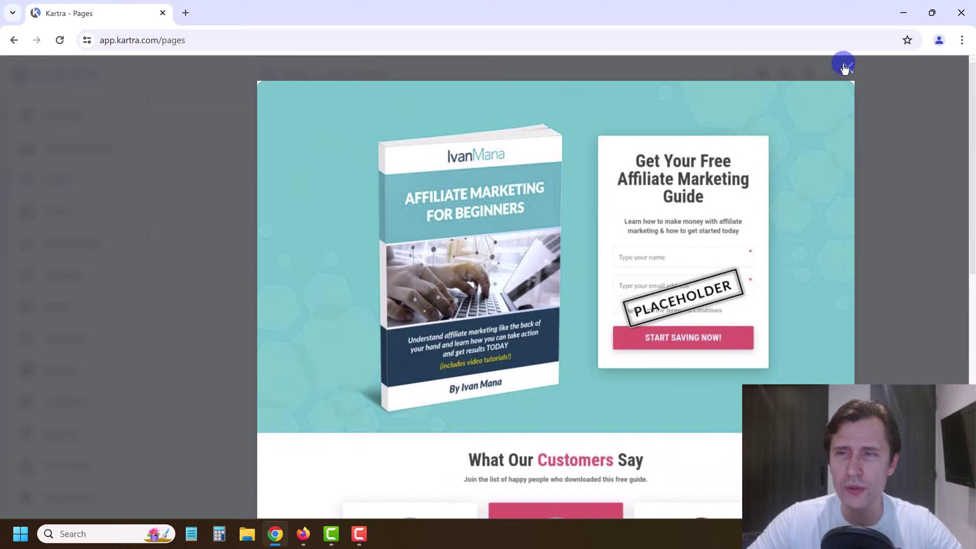
left_click(844, 66)
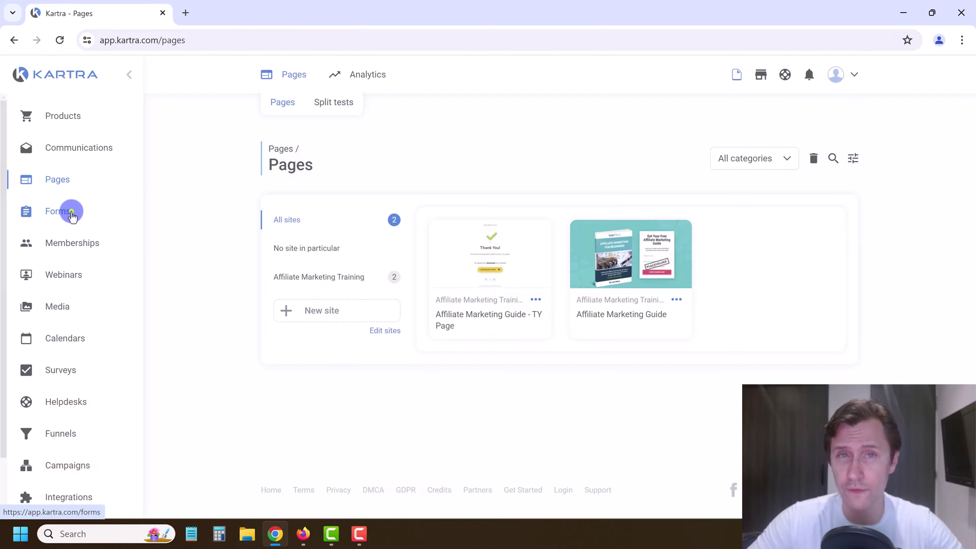
Step: In Forms, delete the old asdf form and start a new opt-in form
left_click(72, 215)
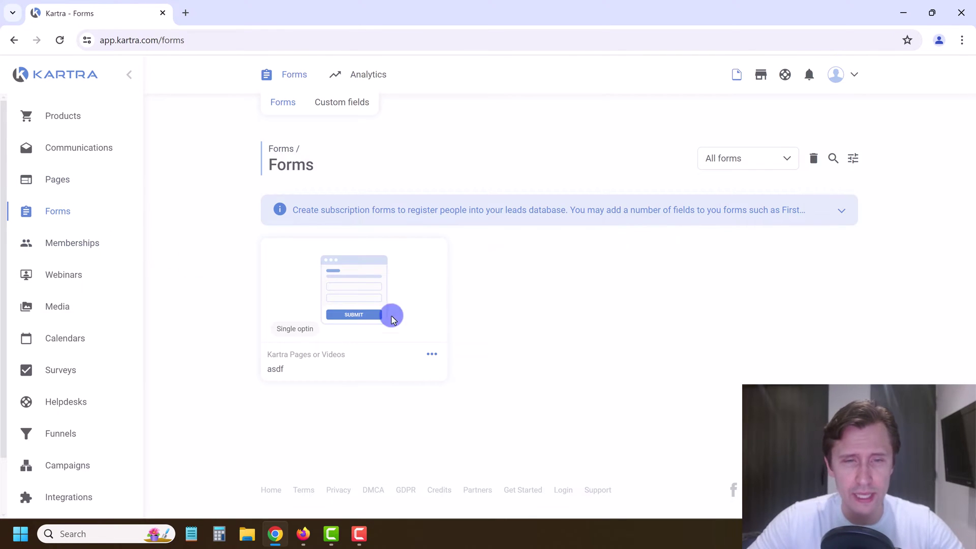
left_click(433, 354)
left_click(491, 384)
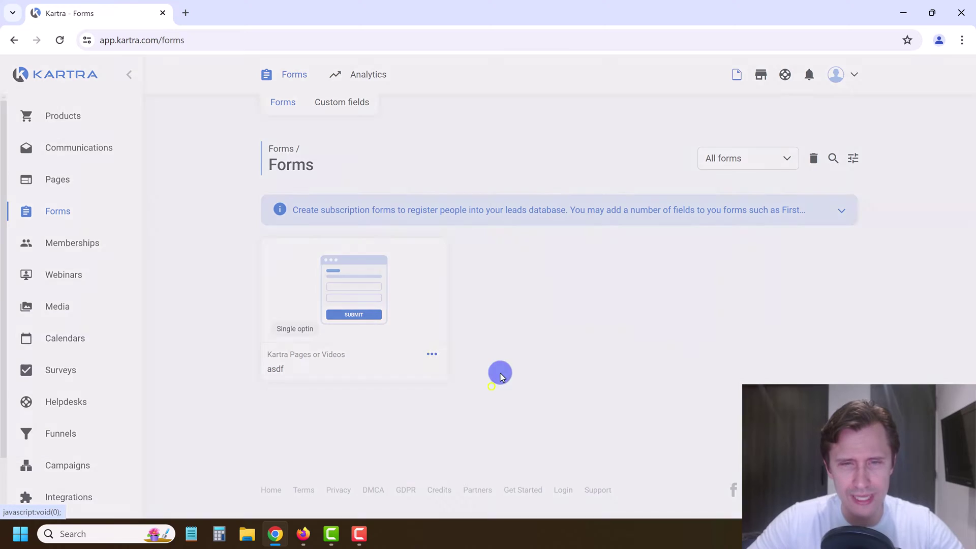
left_click(674, 110)
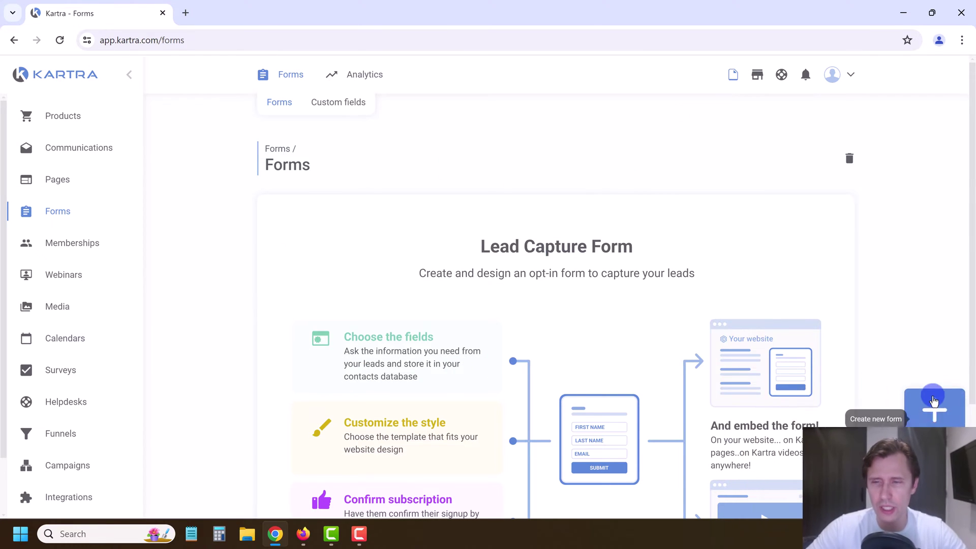
left_click(933, 402)
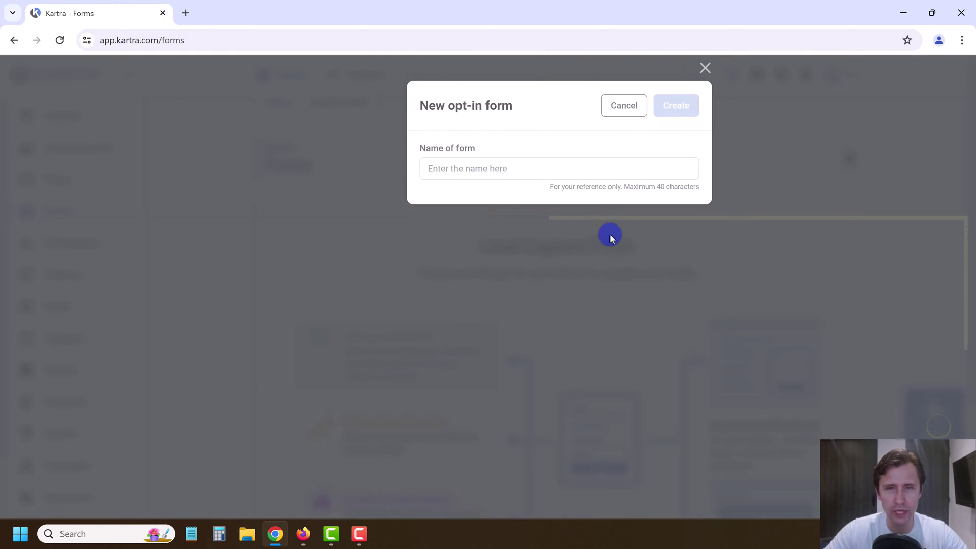
Step: Name the new opt-in form 'Affiliate Marketing E-Book Form' and create it
left_click(443, 172)
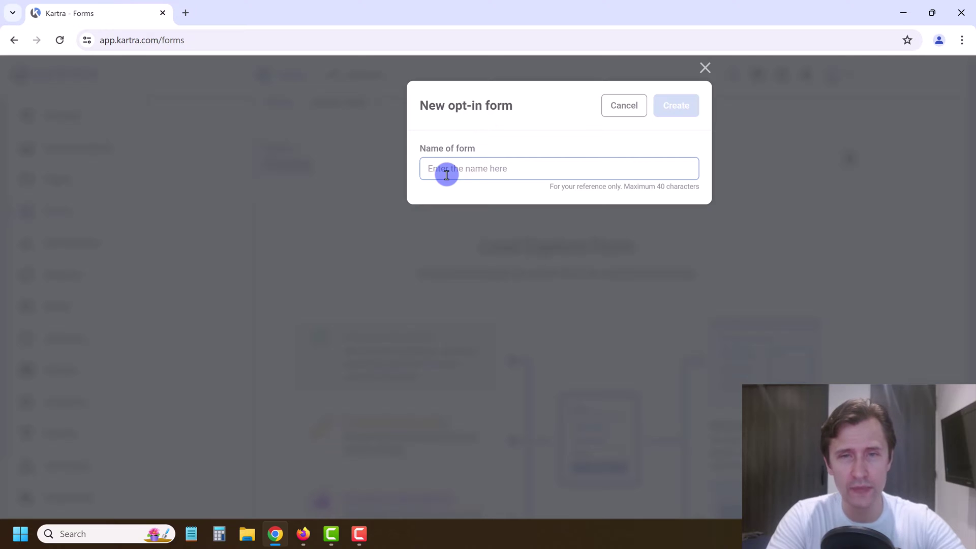
type("Affiliate Marketing E-Book Lea")
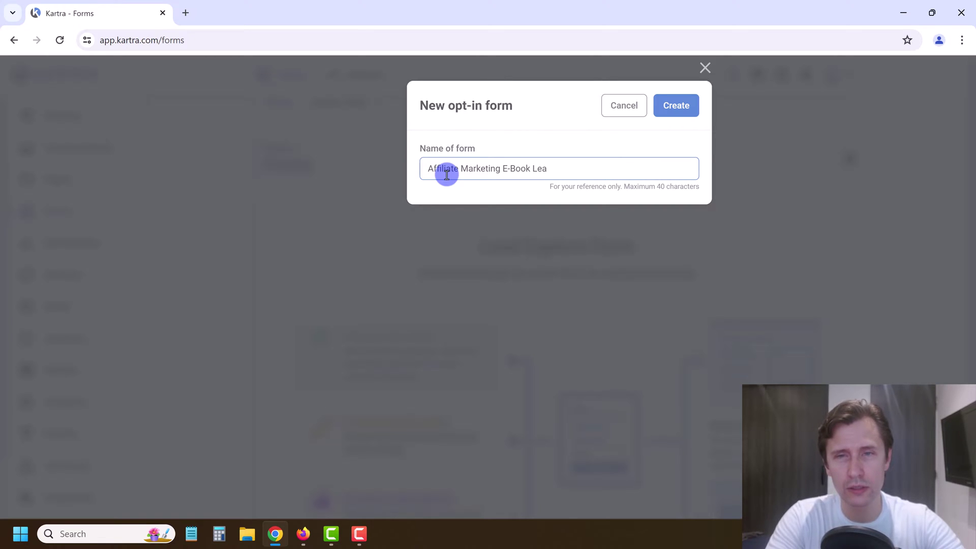
key("BackSpace")
key("BackSpace")
key("BackSpace")
type("Form")
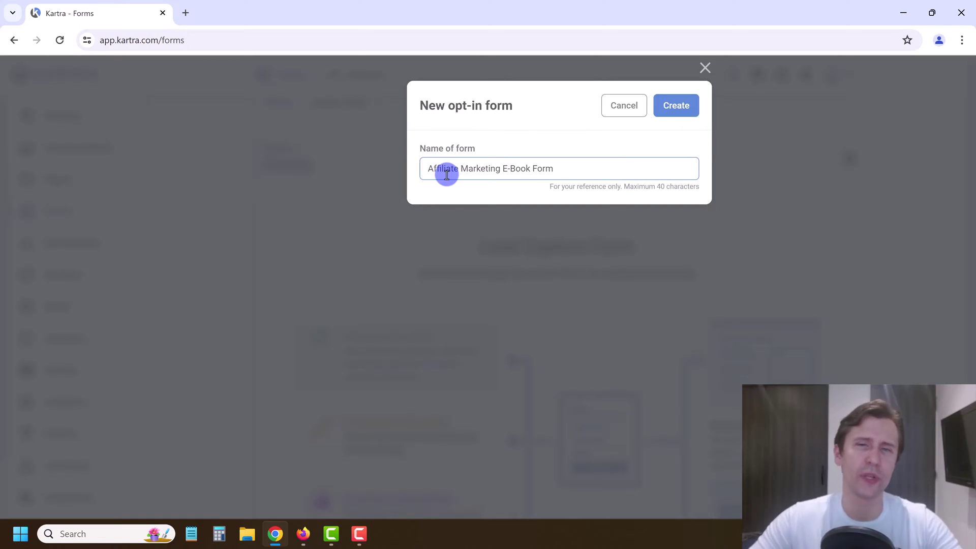
left_click(683, 102)
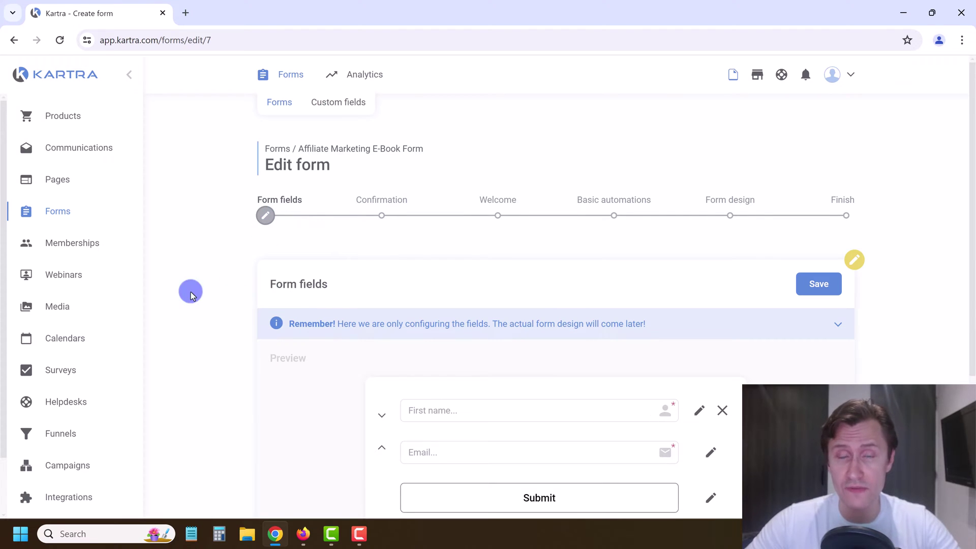
scroll(317, 295, "down", 3)
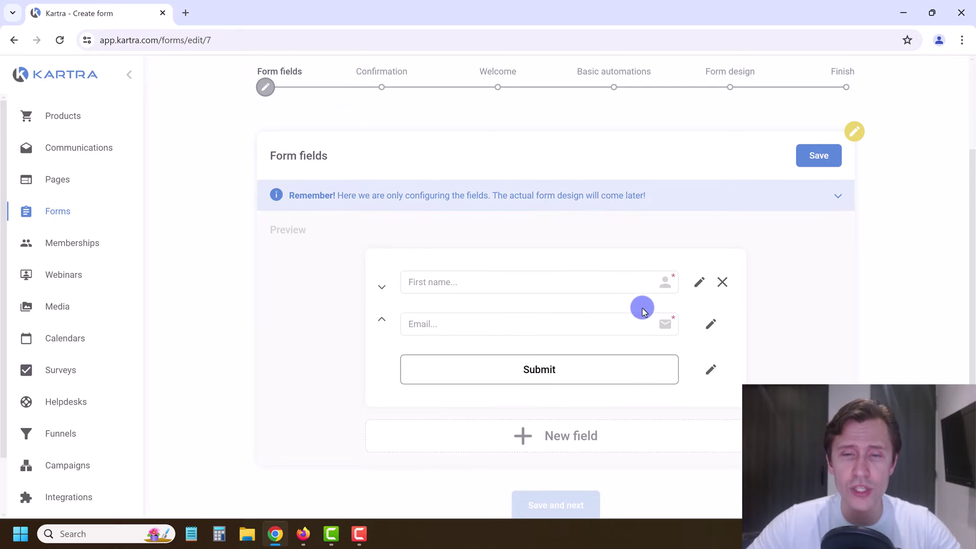
scroll(600, 305, "down", 2)
scroll(484, 257, "up", 1)
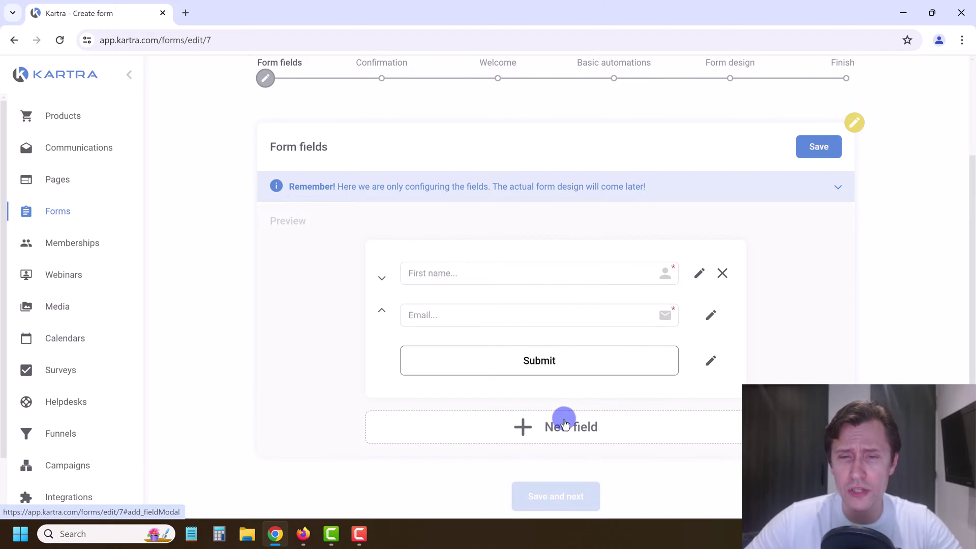
scroll(564, 407, "down", 1)
Step: Add a new form field using the existing Last name field
left_click(527, 363)
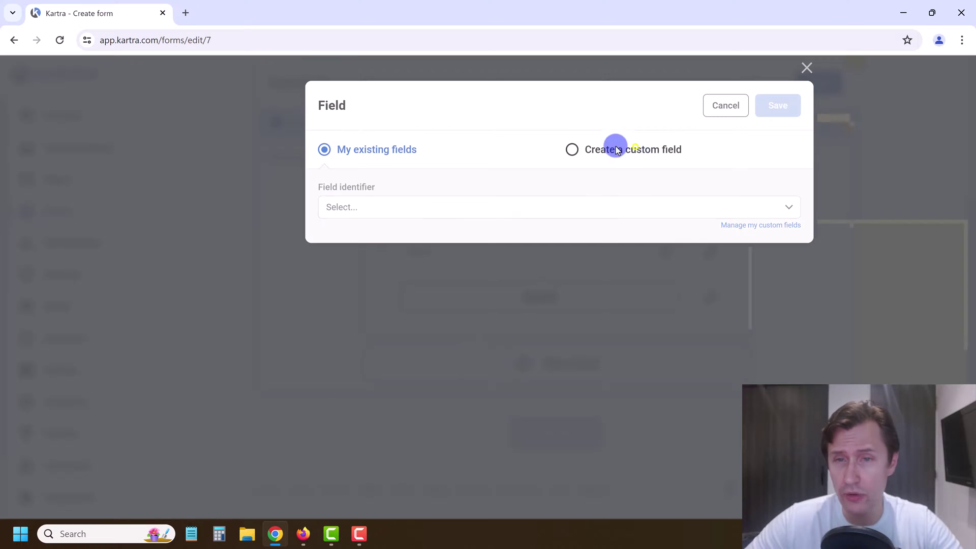
left_click(570, 153)
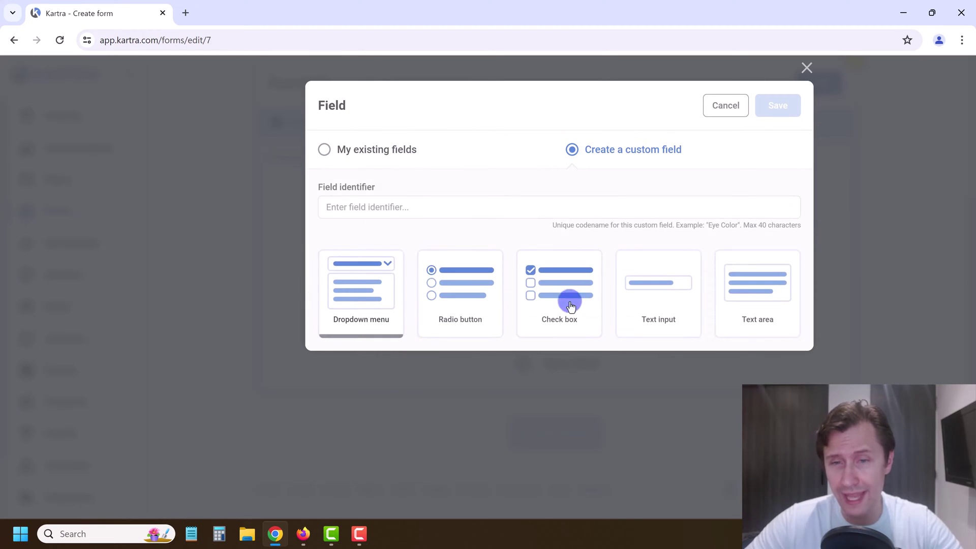
left_click(355, 152)
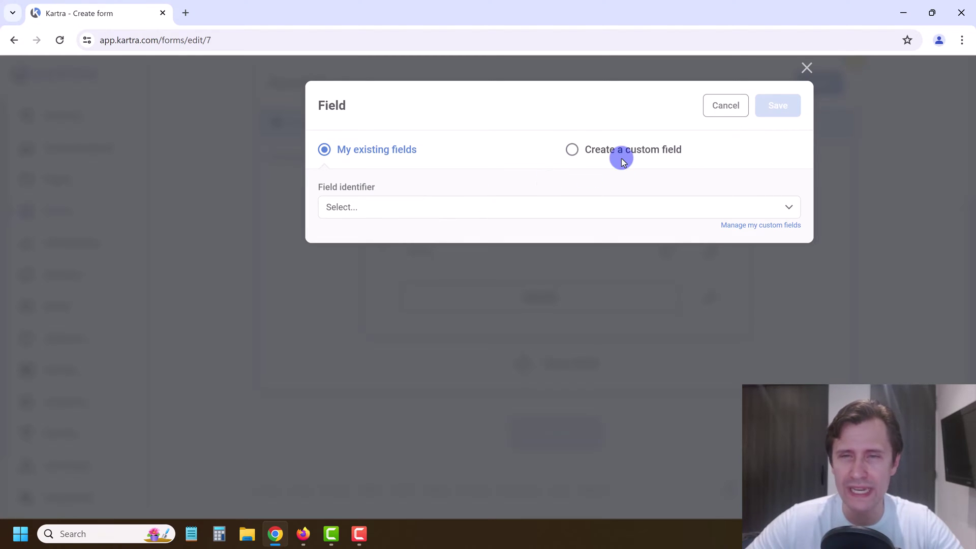
left_click(384, 208)
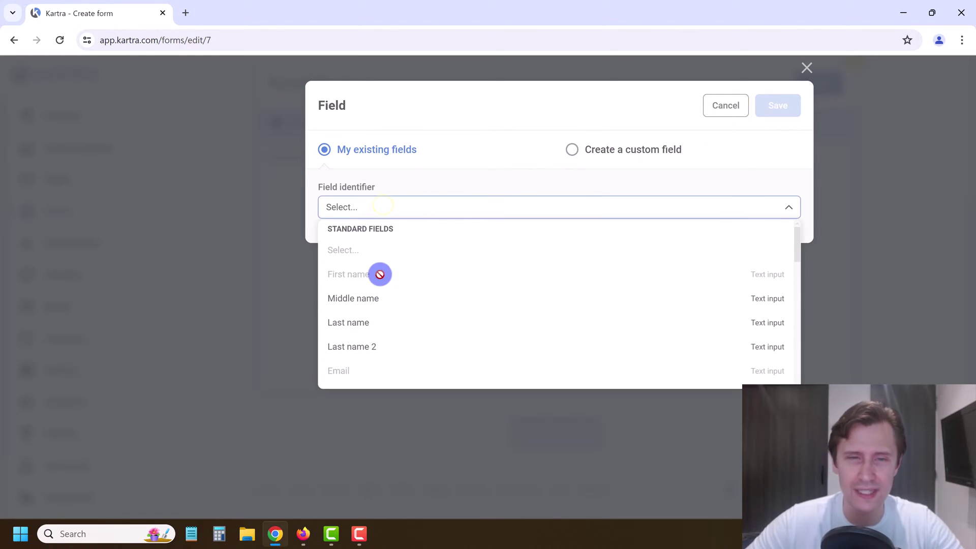
scroll(386, 264, "down", 2)
scroll(382, 272, "down", 2)
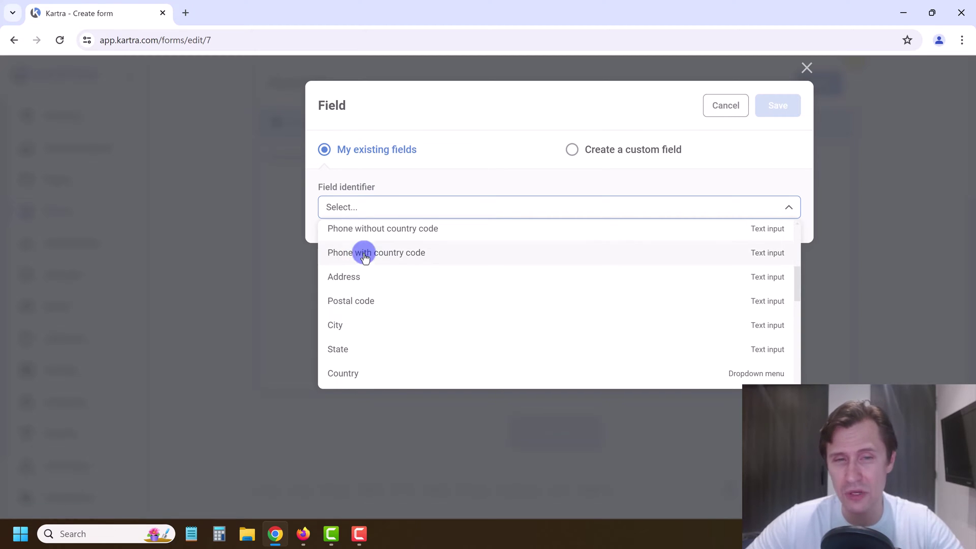
scroll(362, 255, "down", 5)
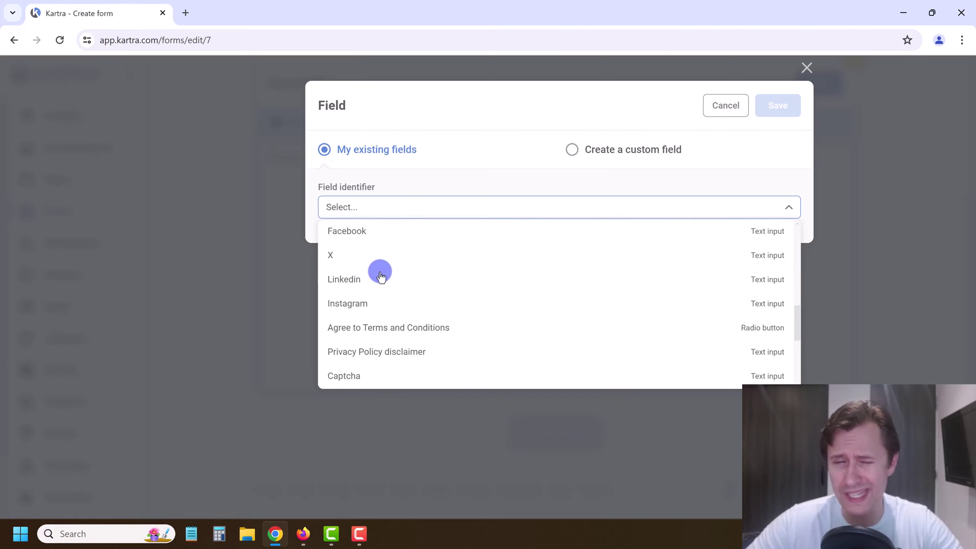
scroll(386, 274, "up", 4)
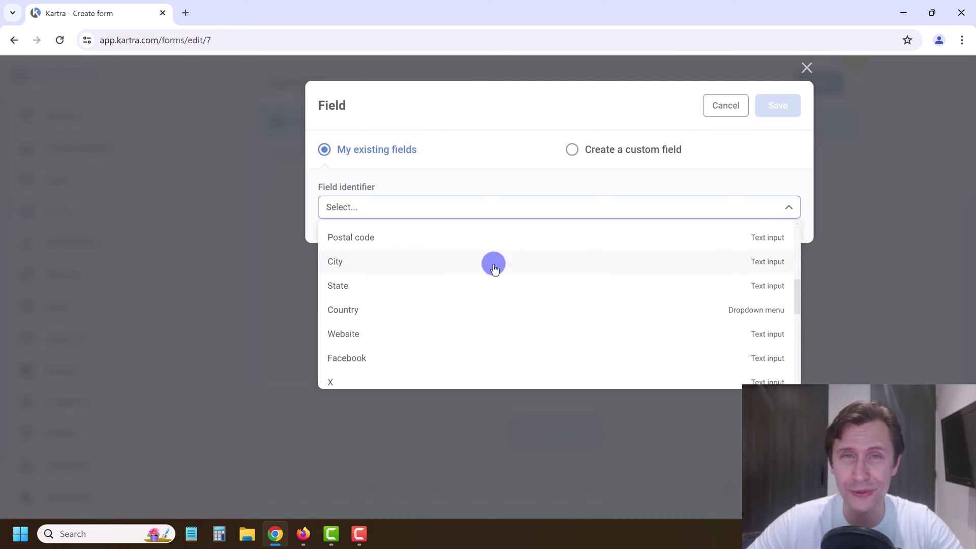
scroll(463, 275, "up", 5)
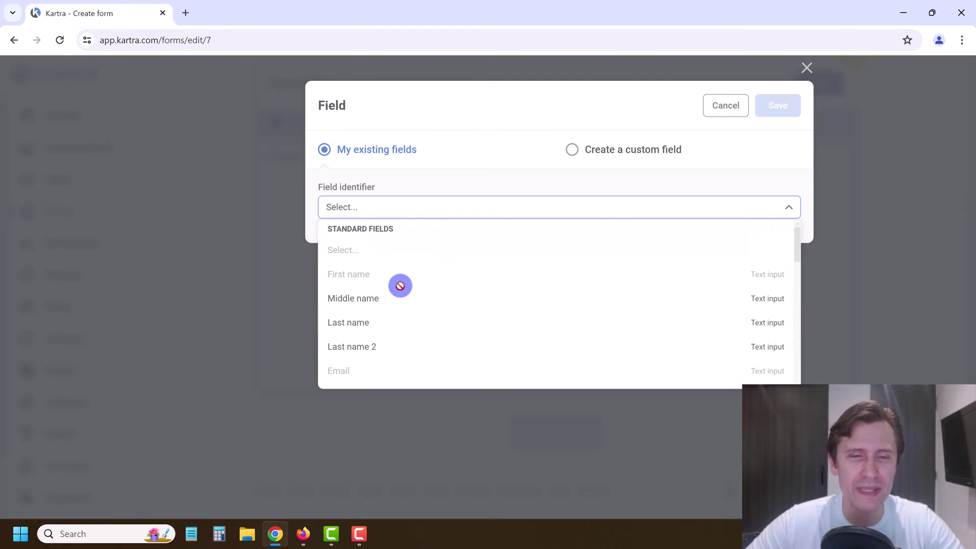
left_click(348, 322)
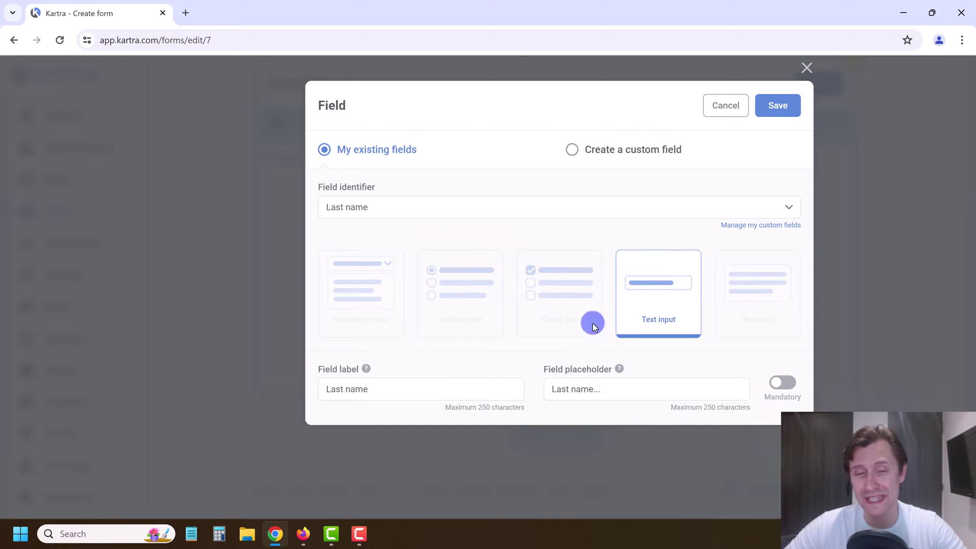
Step: Set the Last name placeholder to 'Enter Your Last Name Here...', keep it optional, and save
mouse_move(362, 371)
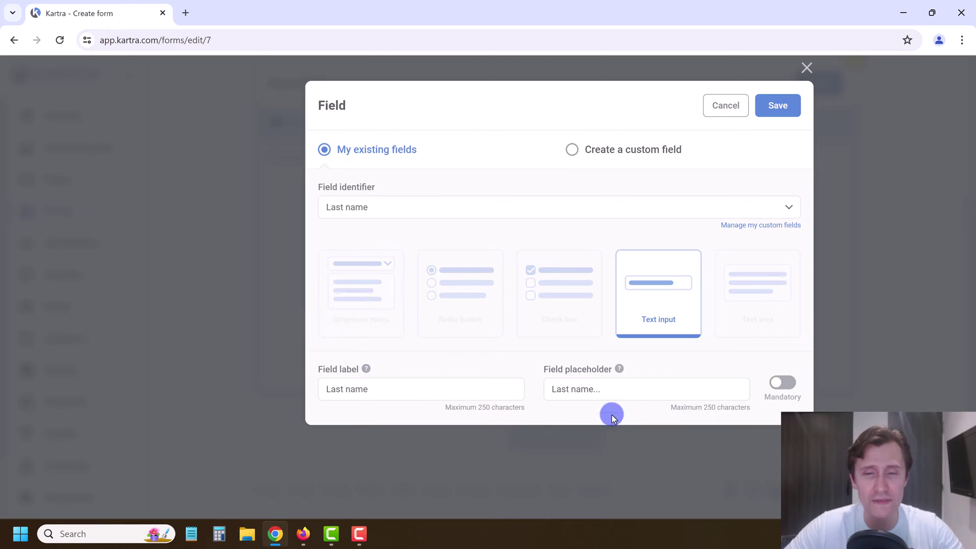
left_click_drag(628, 389, 554, 371)
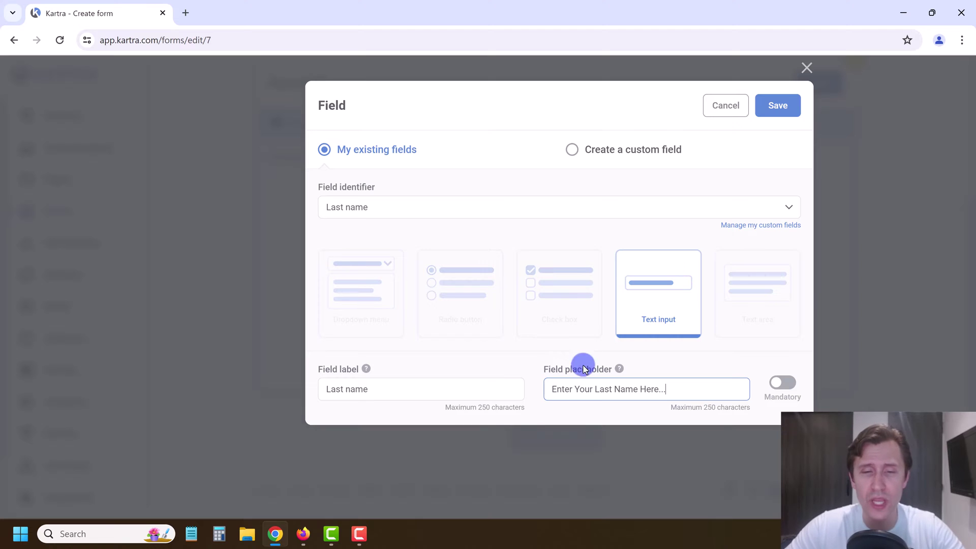
left_click(774, 385)
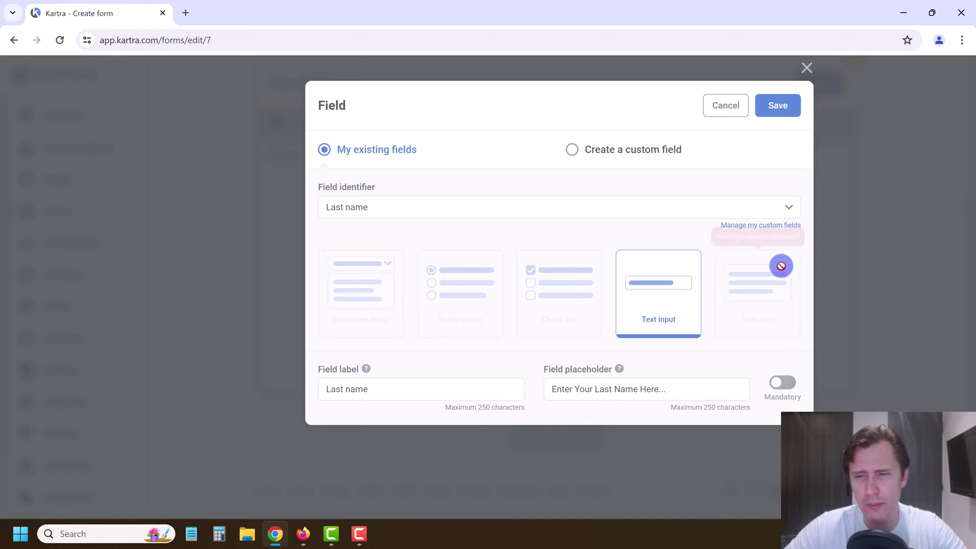
left_click(774, 112)
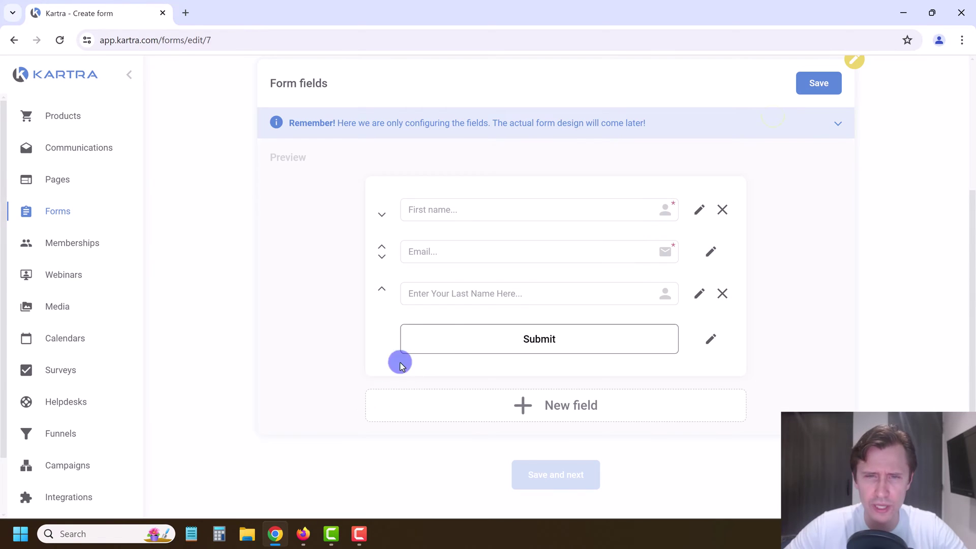
Step: Move Last name above Email and rework the First name placeholder text
left_click(382, 291)
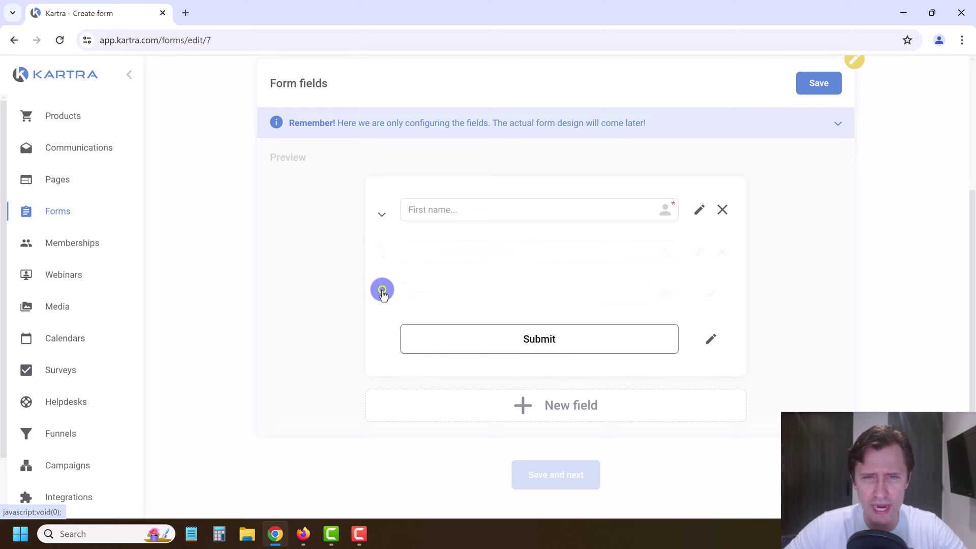
left_click(696, 213)
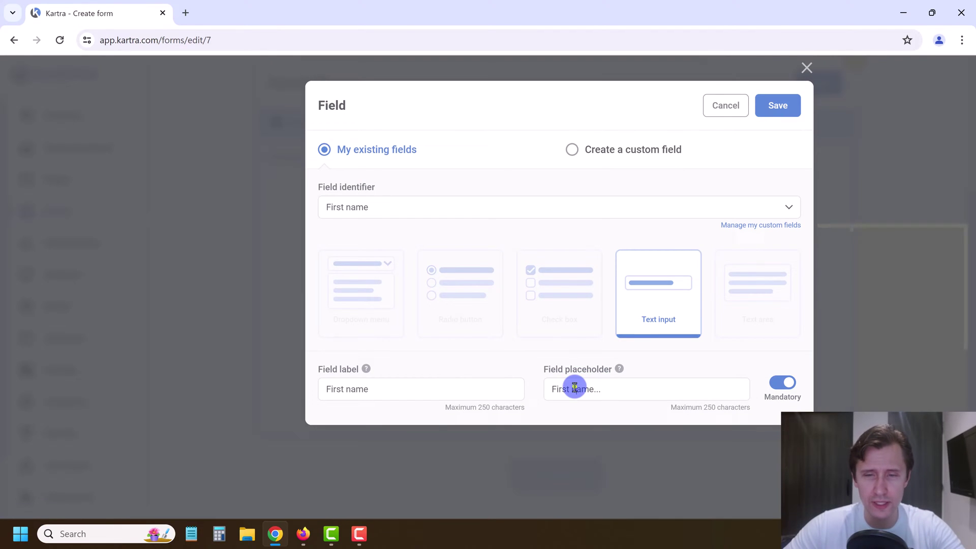
left_click(549, 388)
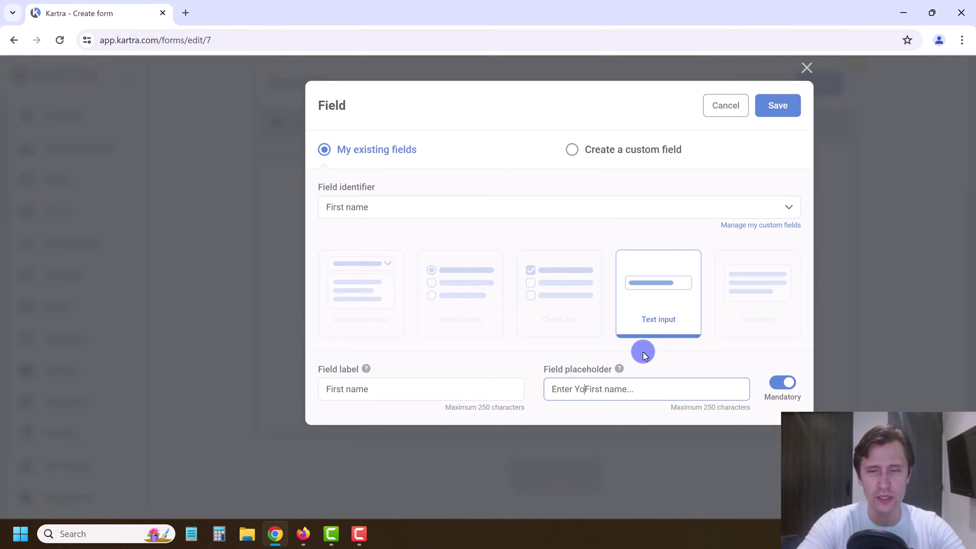
triple_click(593, 379)
key("ctrl+c")
left_click(769, 106)
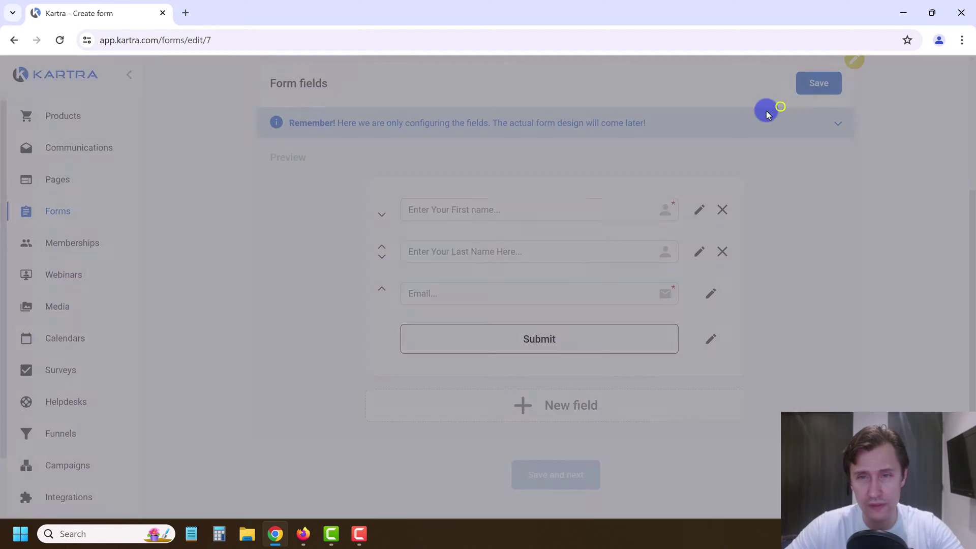
Step: Change the Email placeholder to 'Enter Your Email Here...' and save
left_click(712, 292)
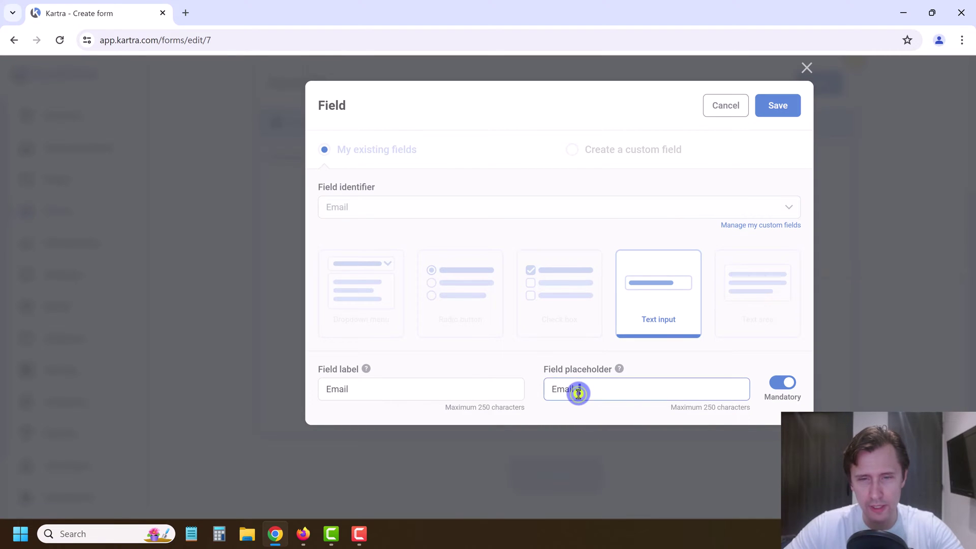
key("ctrl+v")
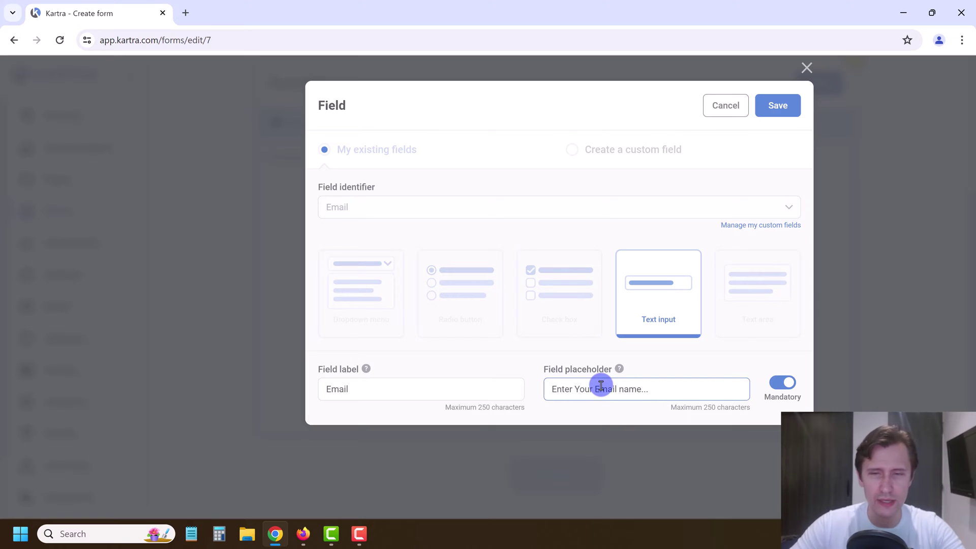
left_click(618, 386)
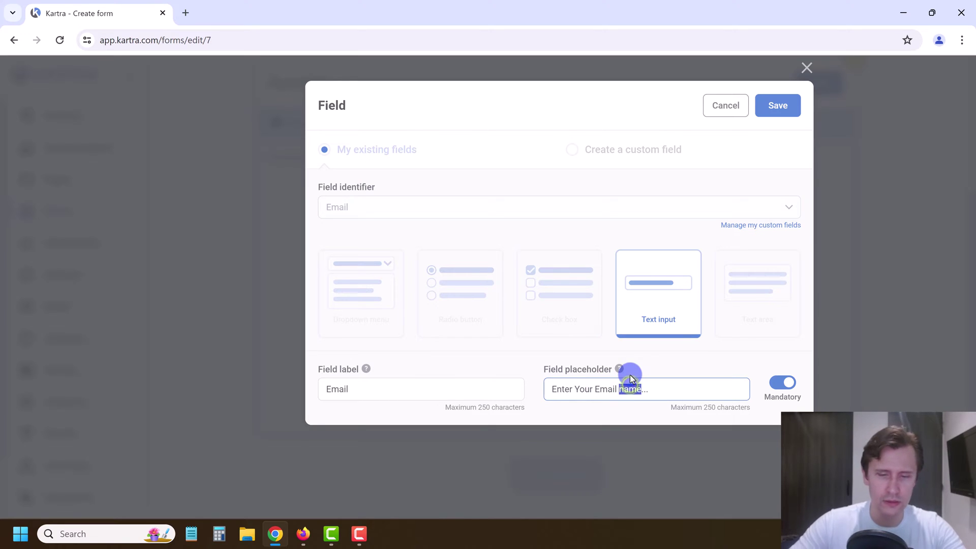
left_click(772, 112)
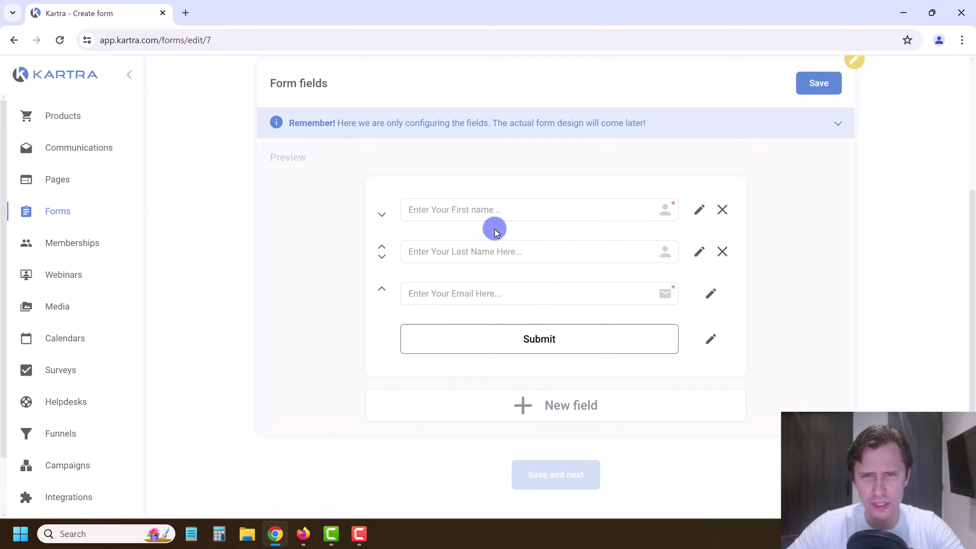
Step: Correct the First name placeholder to read 'Enter Your First Name Here...'
left_click(700, 213)
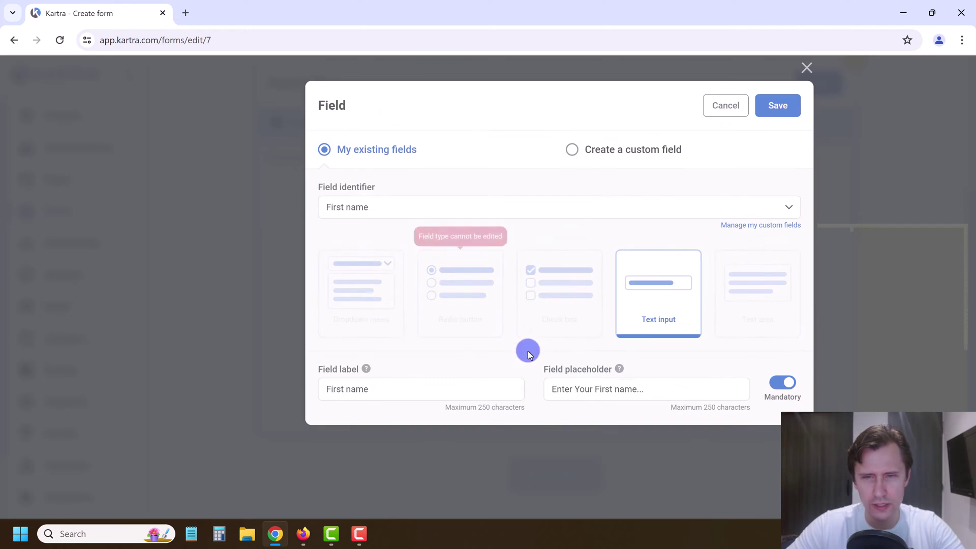
left_click(617, 390)
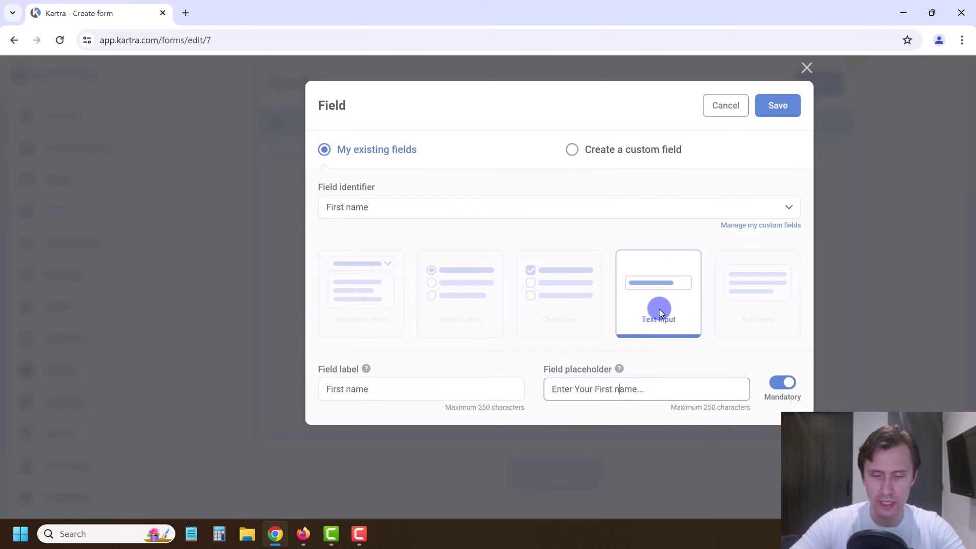
type("N")
key("BackSpace")
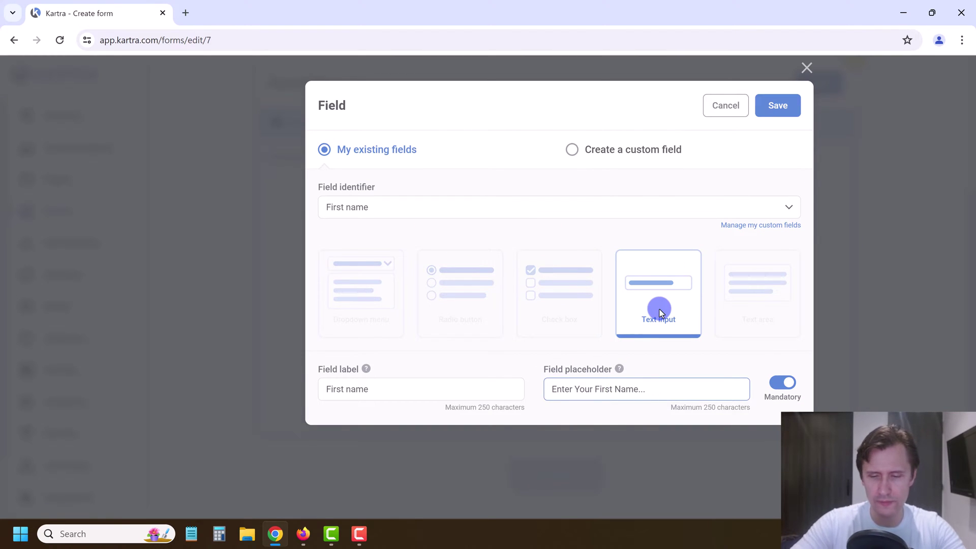
type("Here")
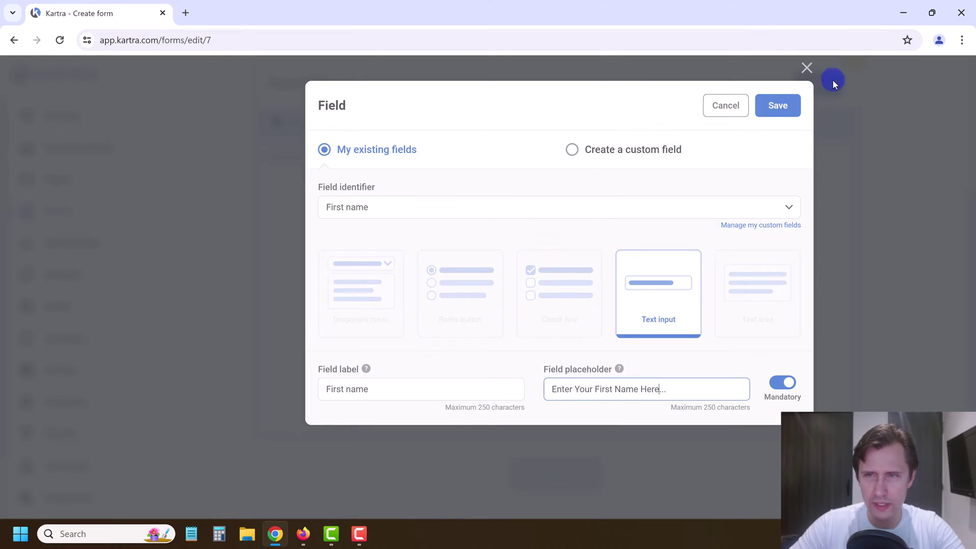
left_click(769, 108)
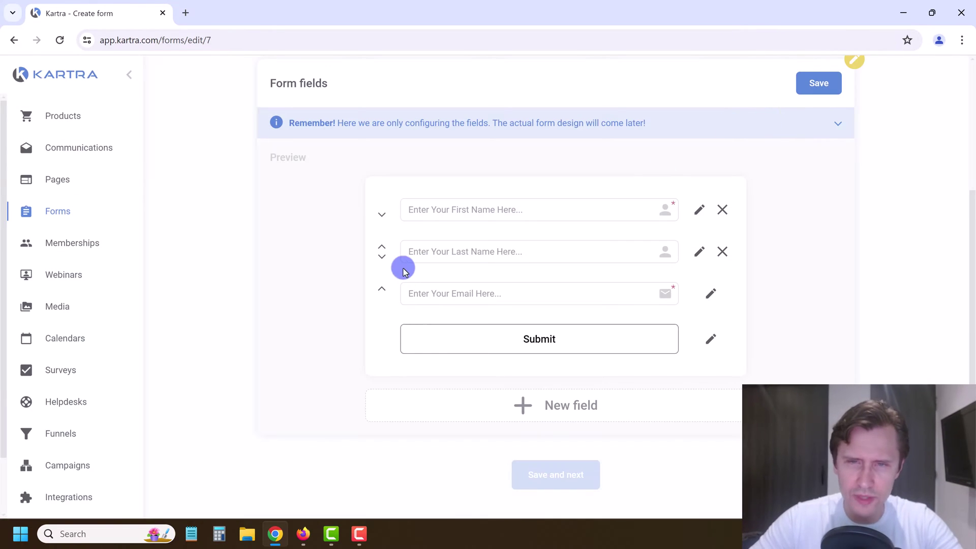
scroll(397, 268, "up", 2)
scroll(420, 312, "up", 1)
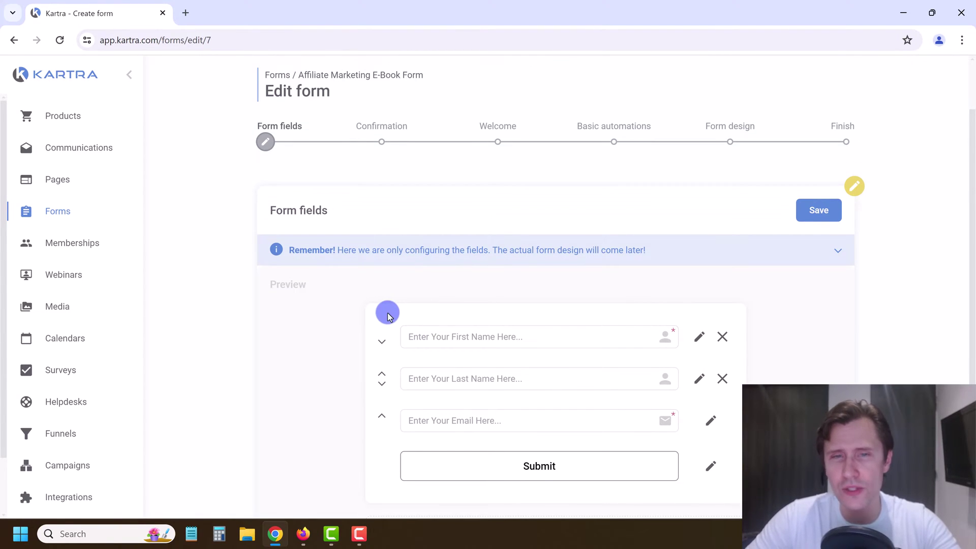
scroll(386, 312, "down", 3)
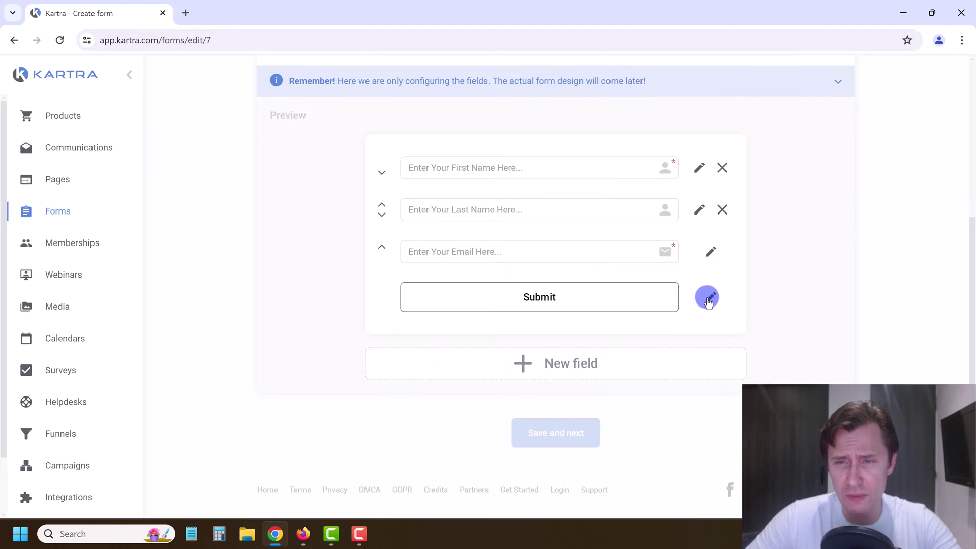
Step: Change the submit button text to 'Send Me My Guide Now!' and save the form fields
left_click(713, 297)
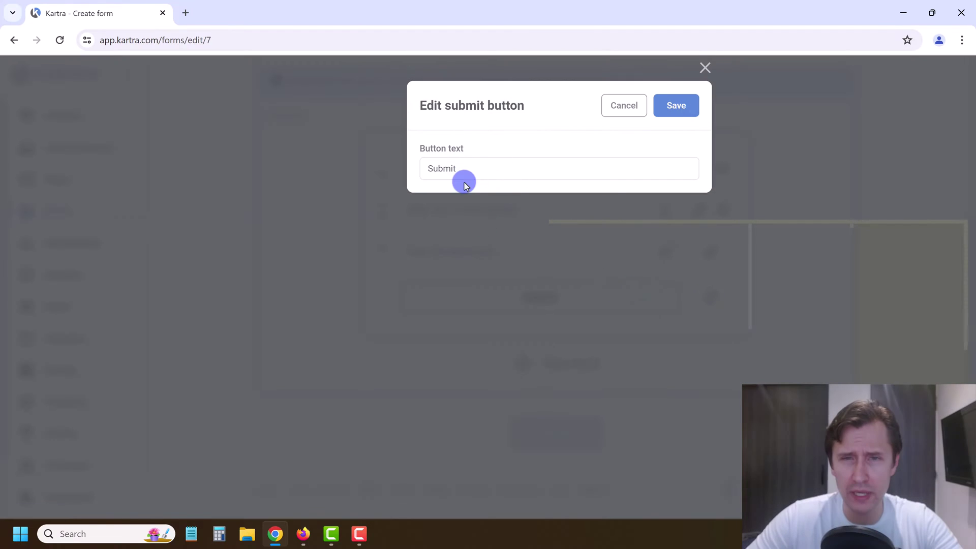
double_click(468, 162)
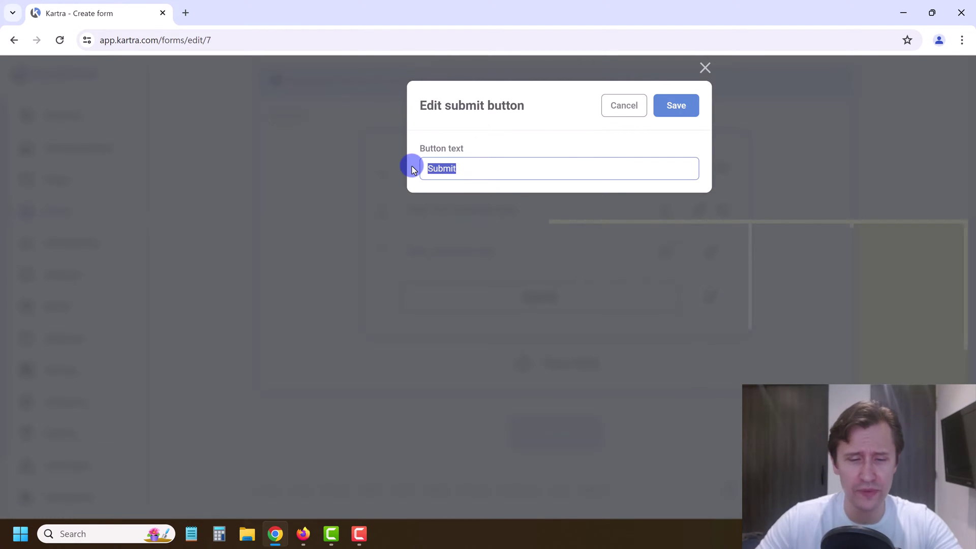
type("S")
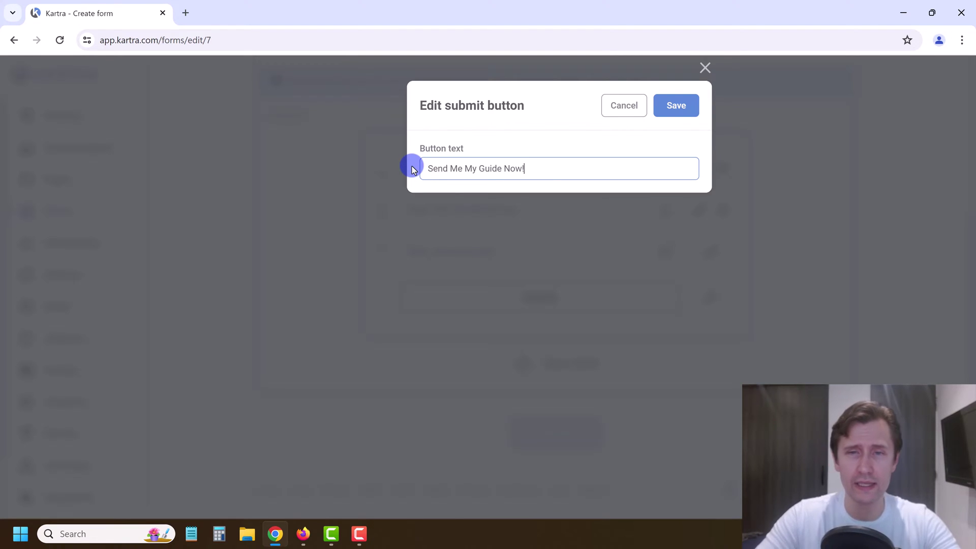
type("end Me My Guide Now!")
left_click(676, 104)
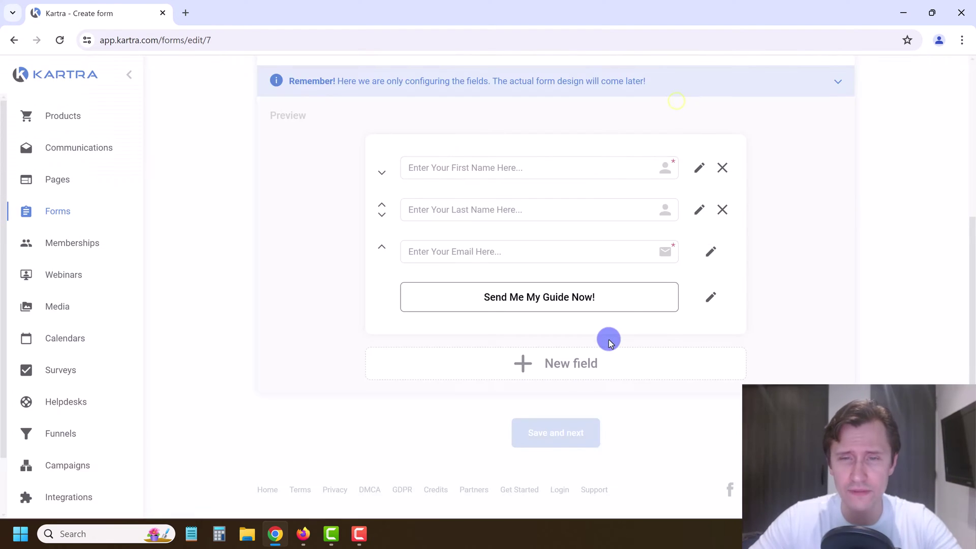
scroll(594, 314, "up", 1)
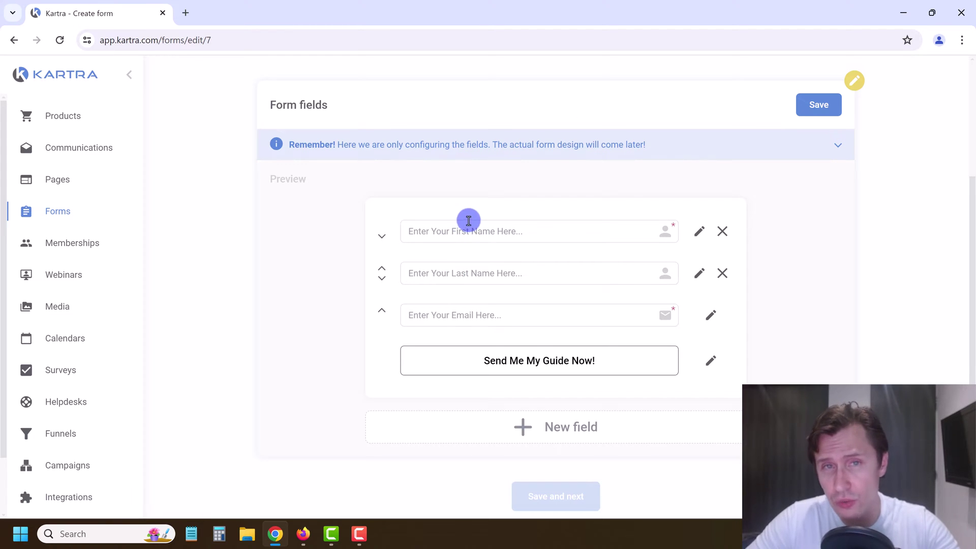
left_click(817, 106)
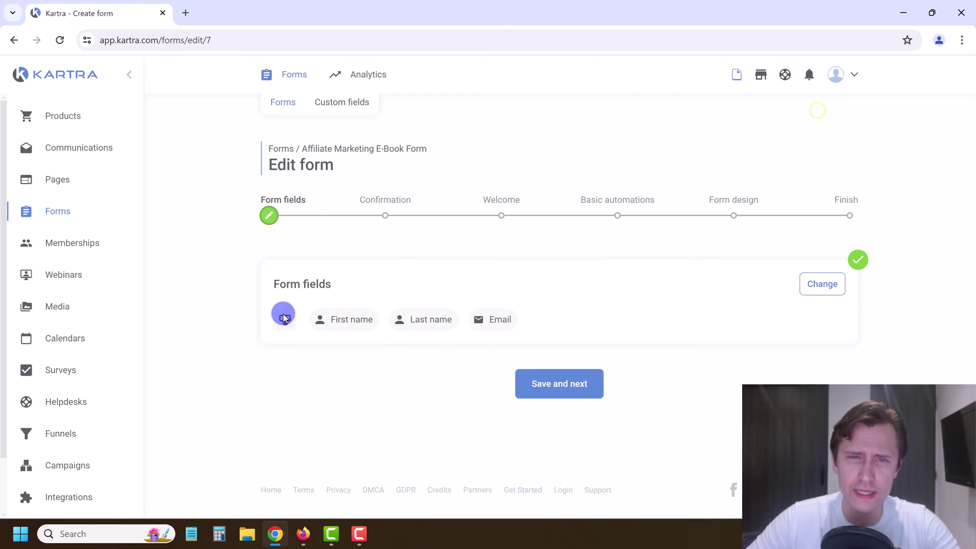
Step: On the Confirmation step, choose Single opt-in rather than double opt-in and save
left_click(549, 393)
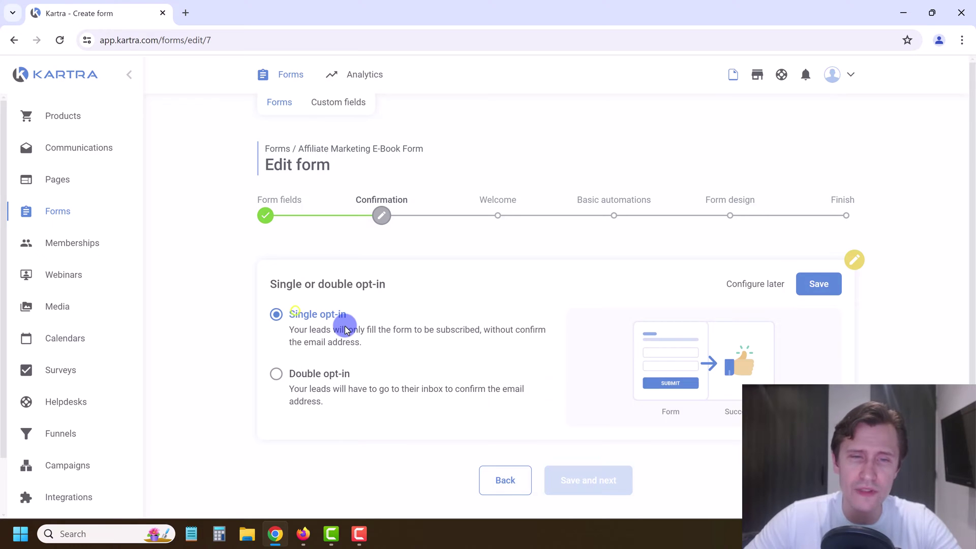
scroll(345, 326, "down", 1)
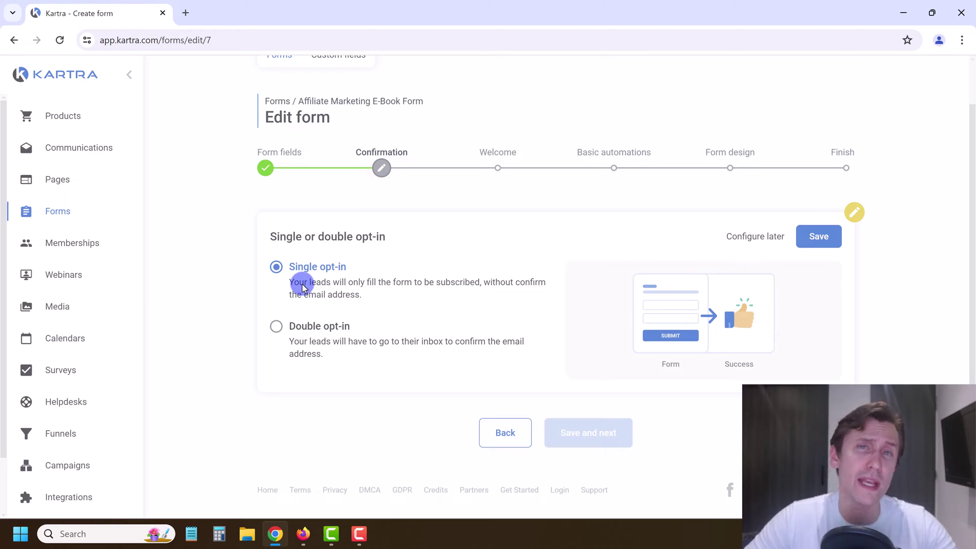
left_click(319, 330)
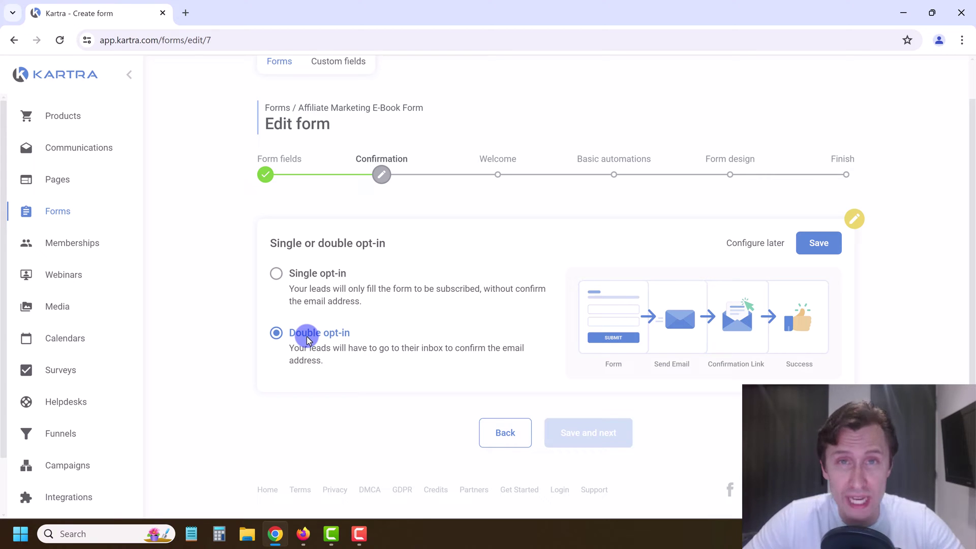
left_click(301, 275)
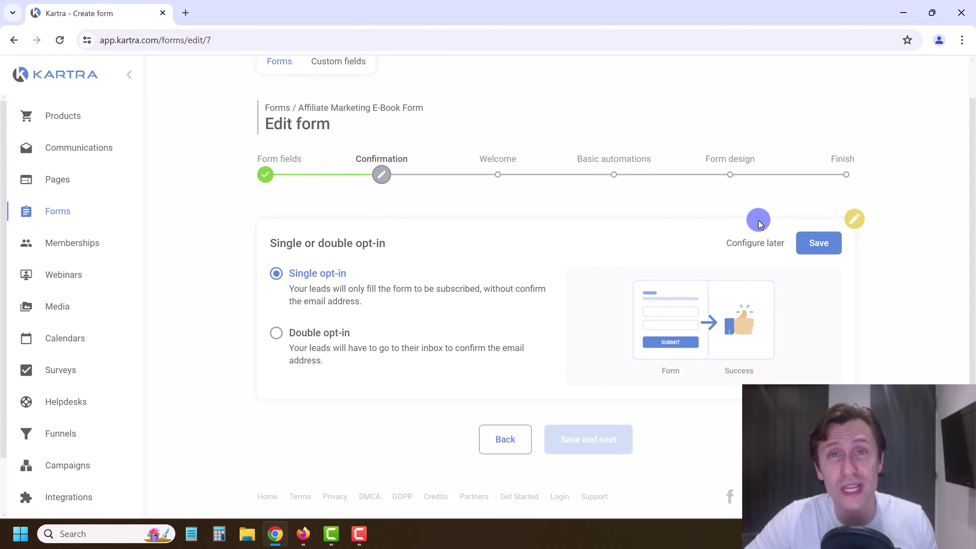
left_click(818, 244)
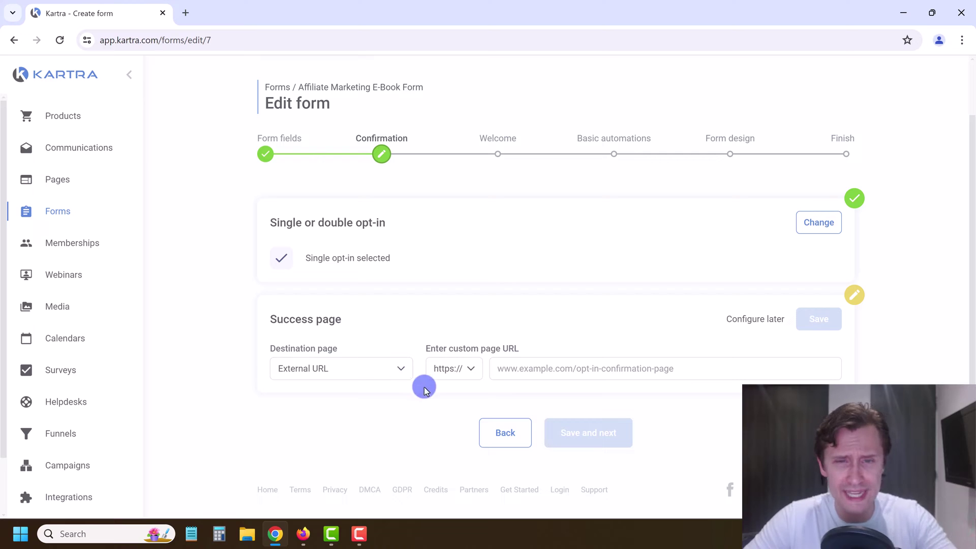
Step: Set the success page to Kartra's 'Affiliate Marketing Guide - TY Page' on Affiliate Marketing Training, and save
left_click(355, 379)
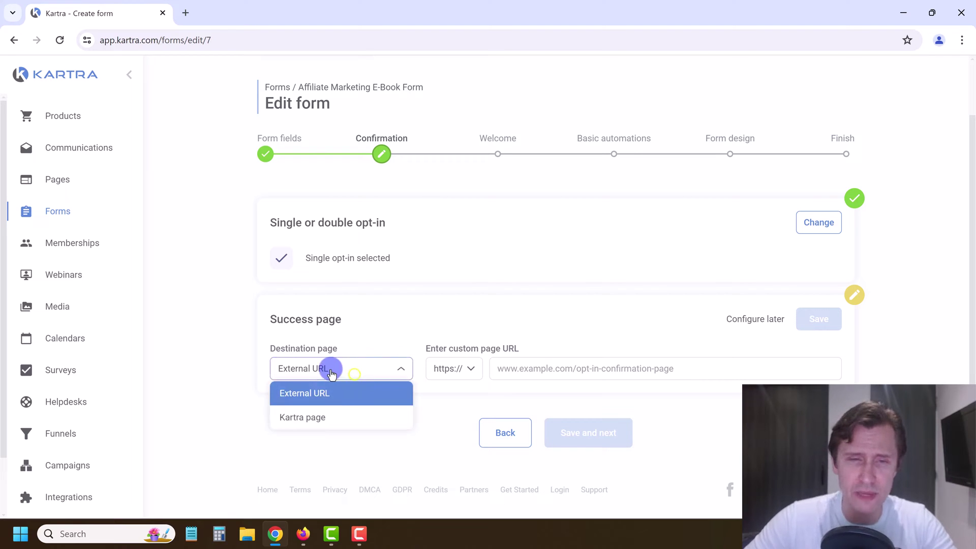
left_click(359, 366)
left_click(347, 364)
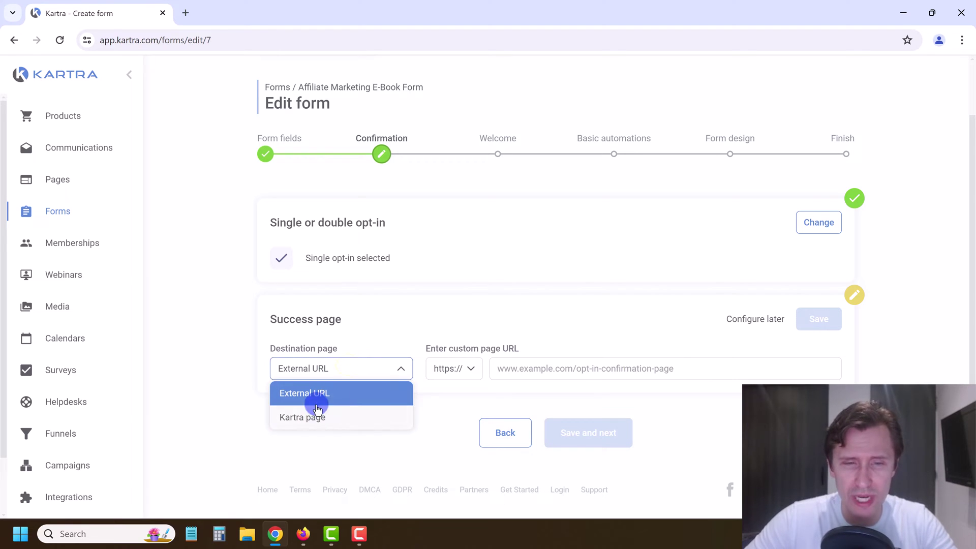
left_click(317, 417)
left_click(467, 370)
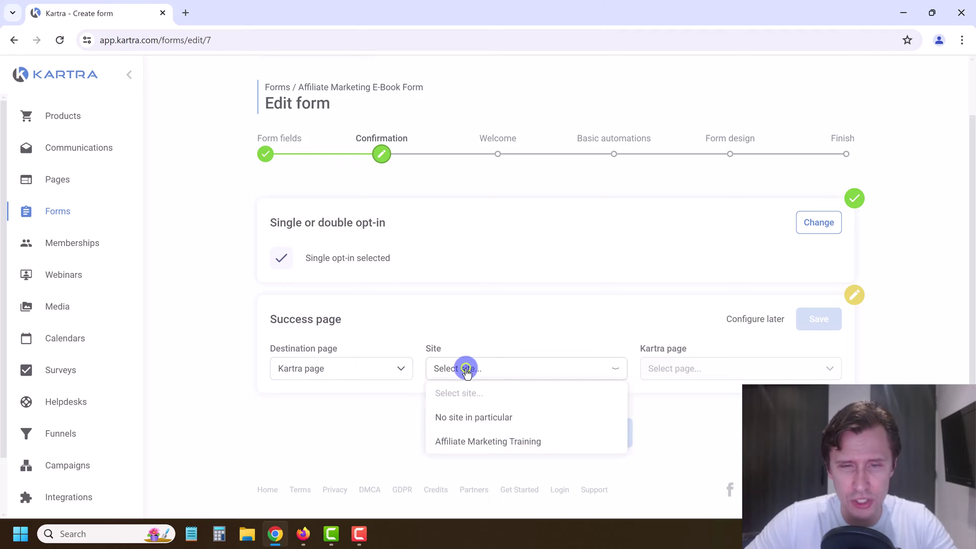
left_click(456, 438)
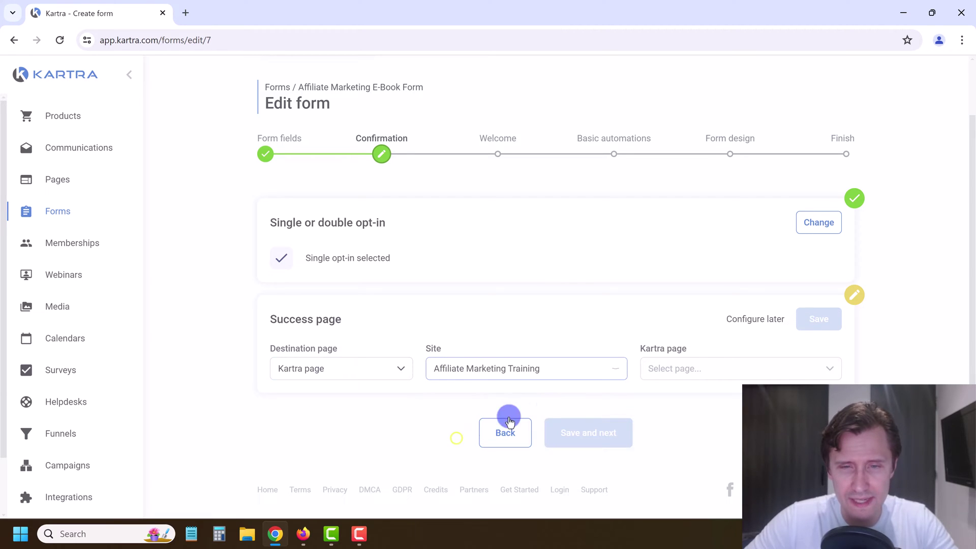
left_click(688, 368)
left_click(690, 441)
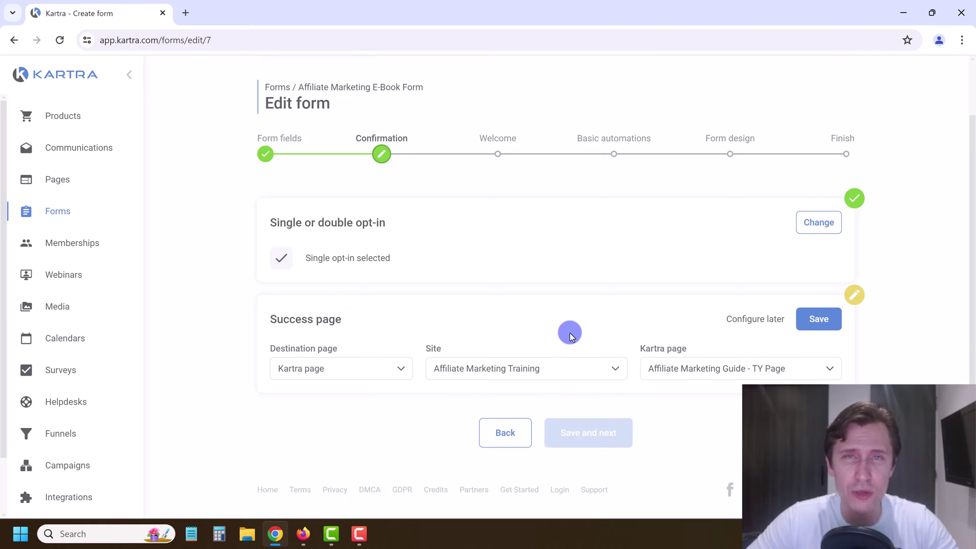
left_click(827, 322)
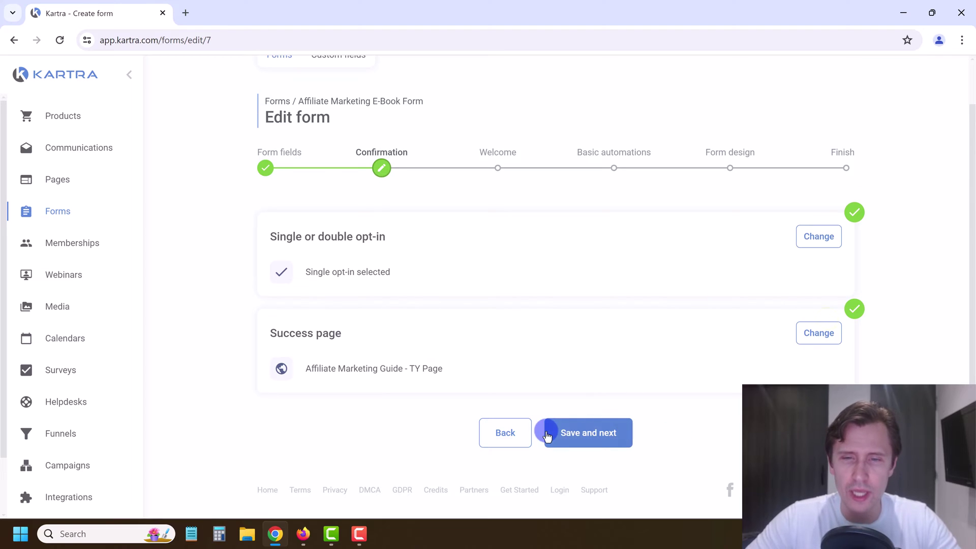
left_click(592, 428)
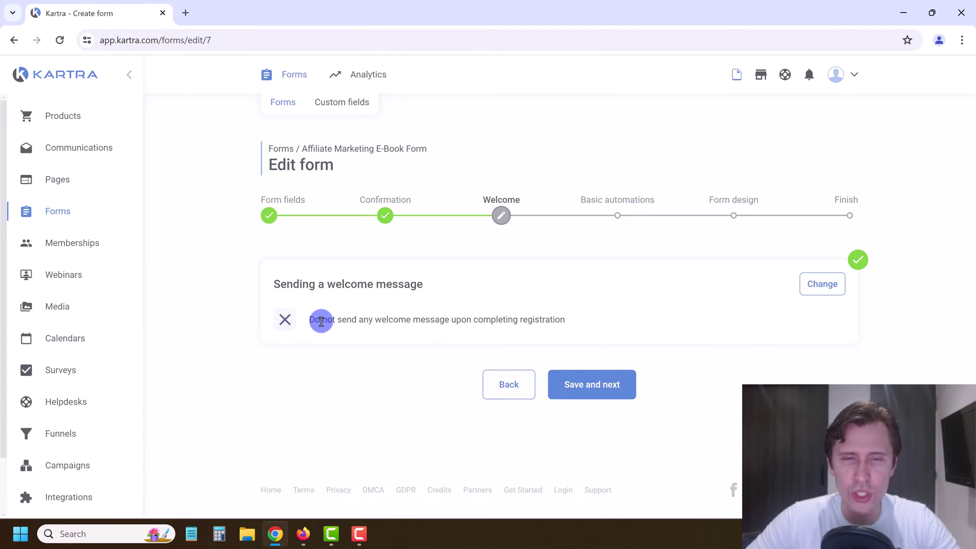
Step: Keep the Welcome step on 'Don't send any' welcome message and save it
left_click_drag(321, 321, 553, 329)
left_click(521, 323)
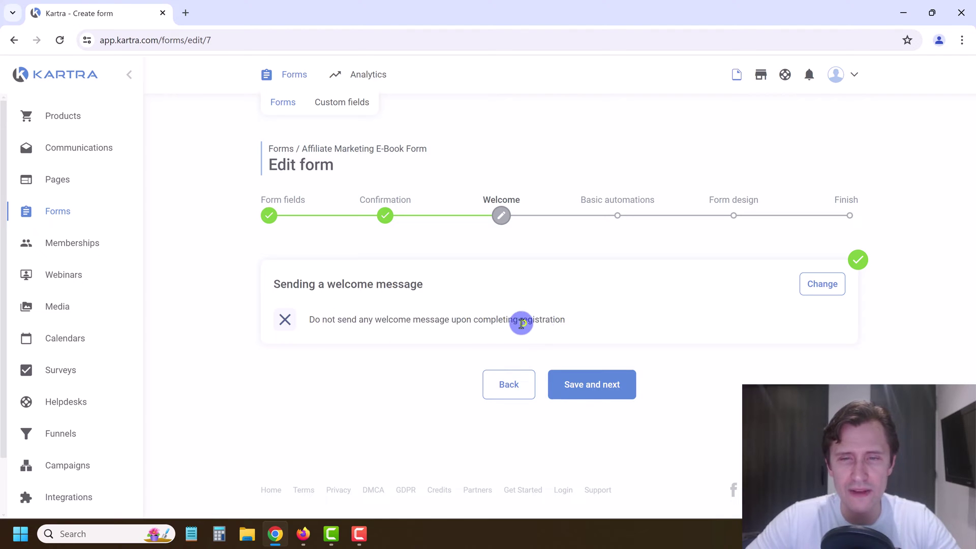
left_click(827, 286)
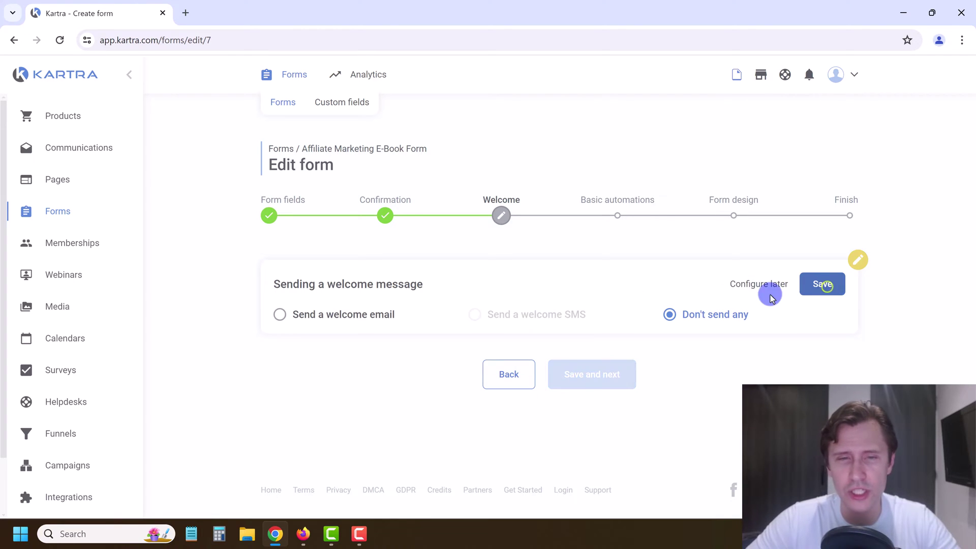
left_click(279, 316)
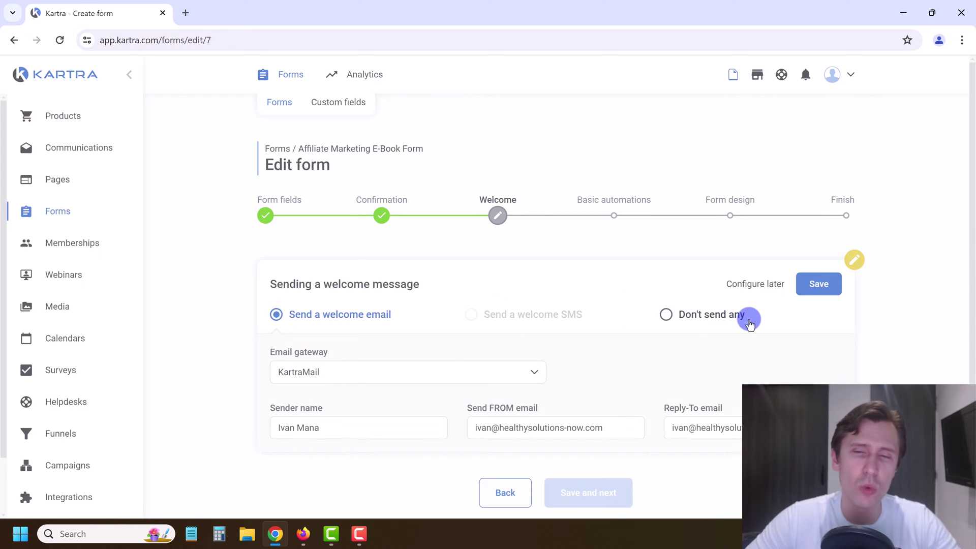
left_click(687, 320)
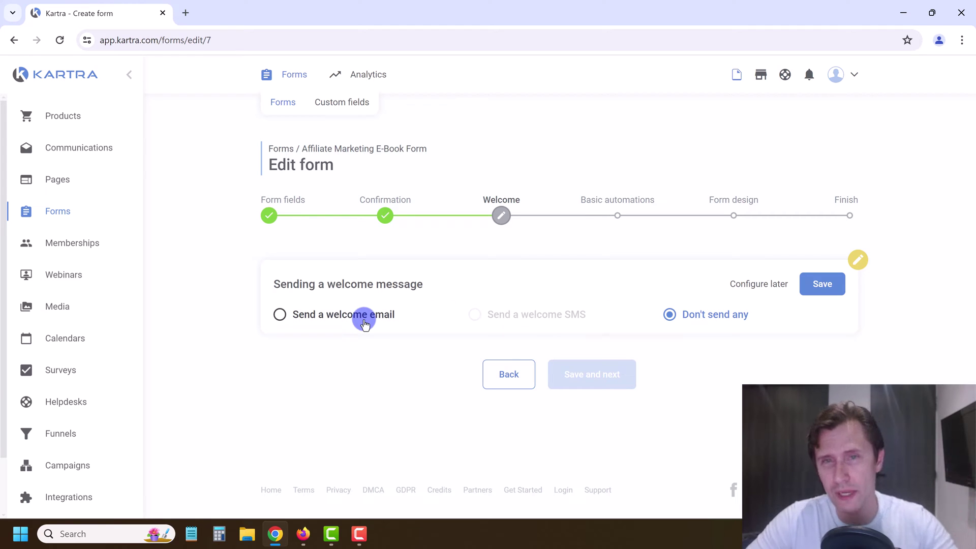
left_click(823, 285)
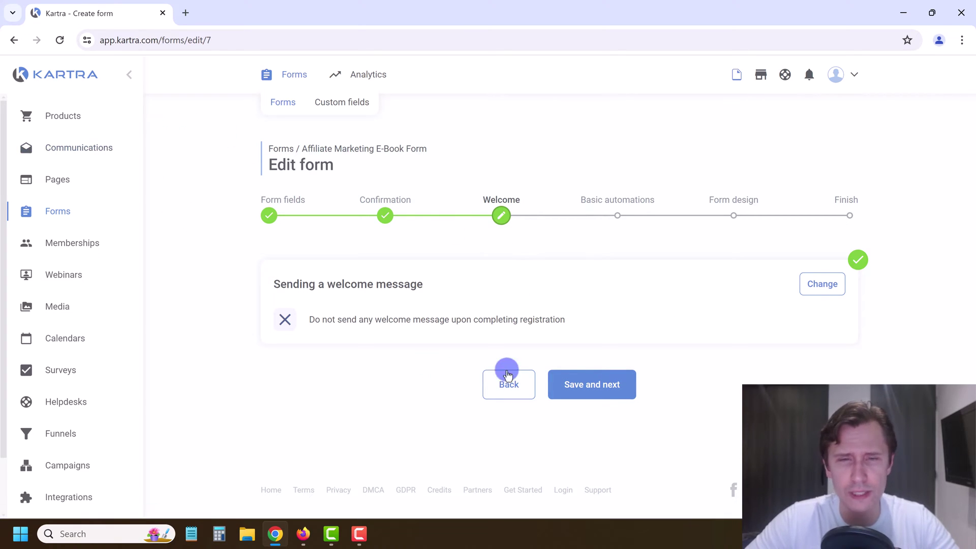
Step: Advance to Basic automations and bring up the Assign tags options
left_click(583, 382)
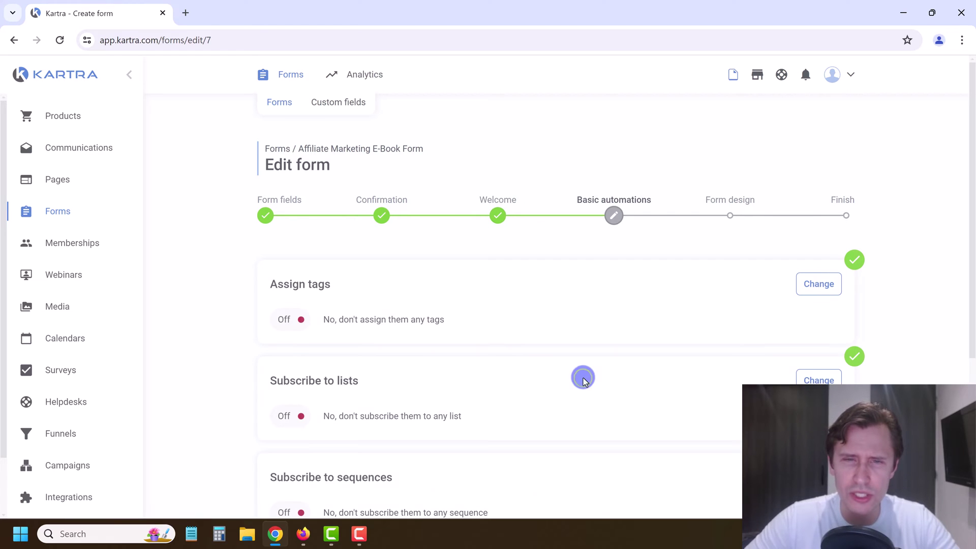
scroll(356, 253, "down", 1)
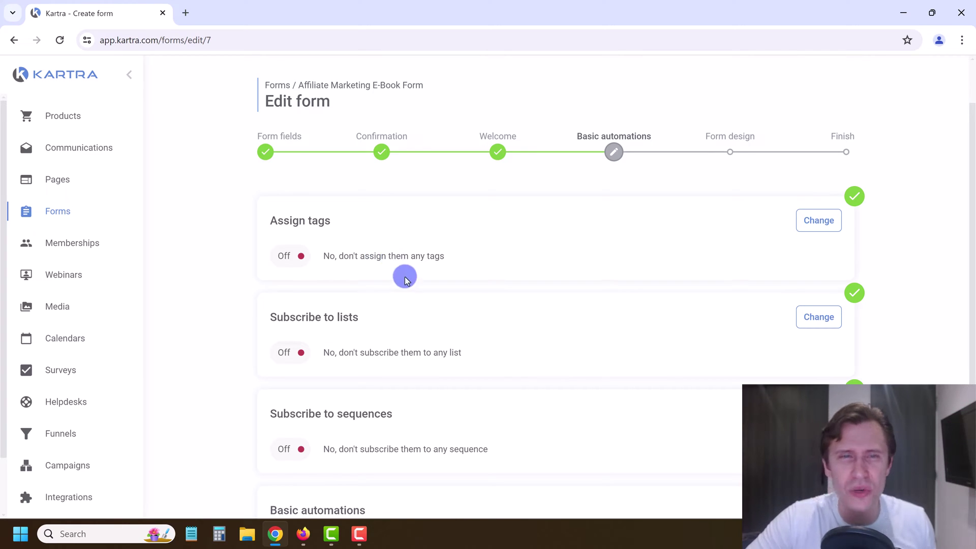
scroll(363, 249, "up", 1)
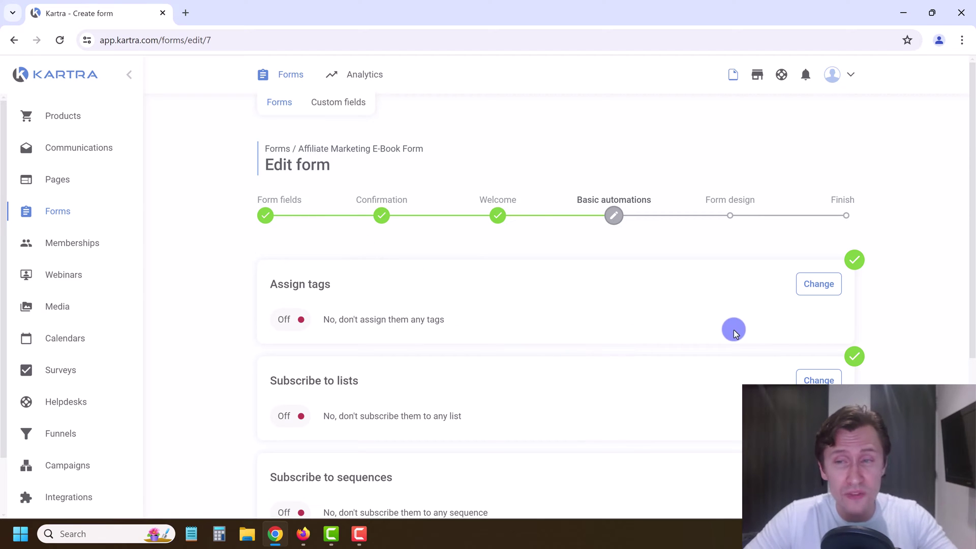
scroll(716, 333, "down", 1)
left_click(815, 220)
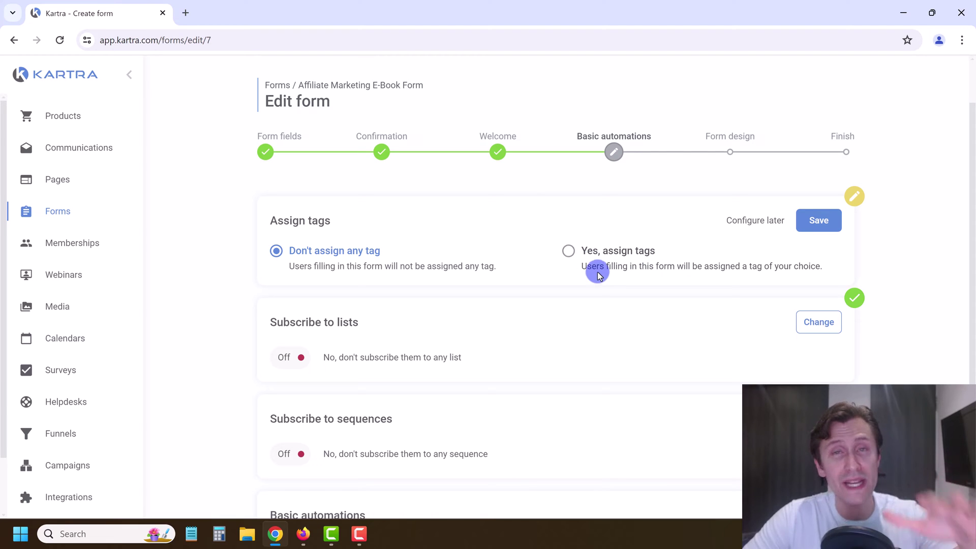
Step: Set Assign tags to 'Yes, assign tags' with No category in particular, and begin a new tag
left_click(613, 268)
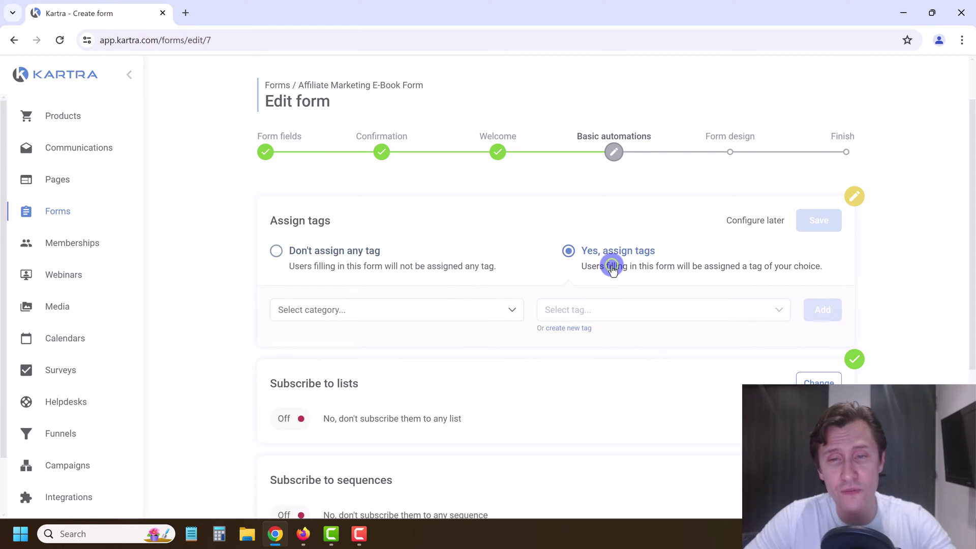
left_click(478, 310)
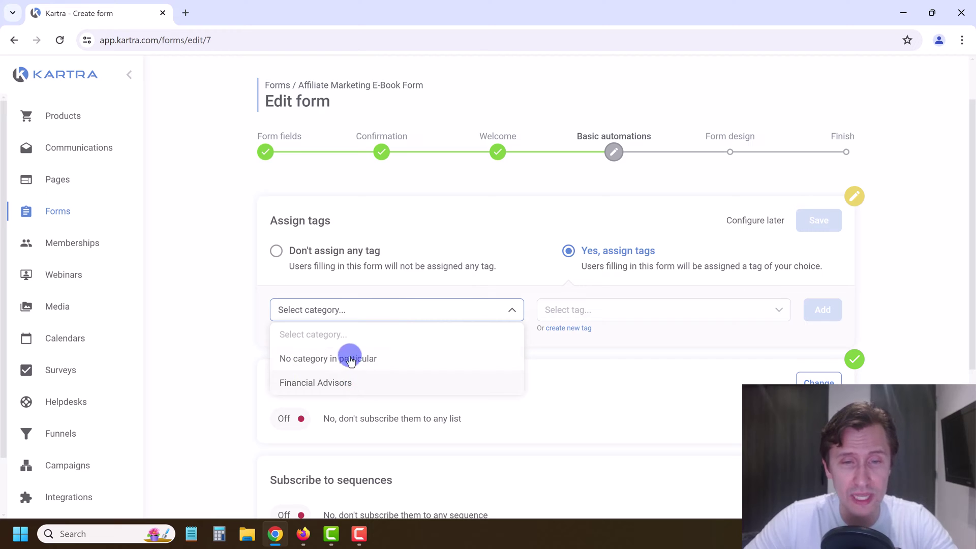
left_click(221, 294)
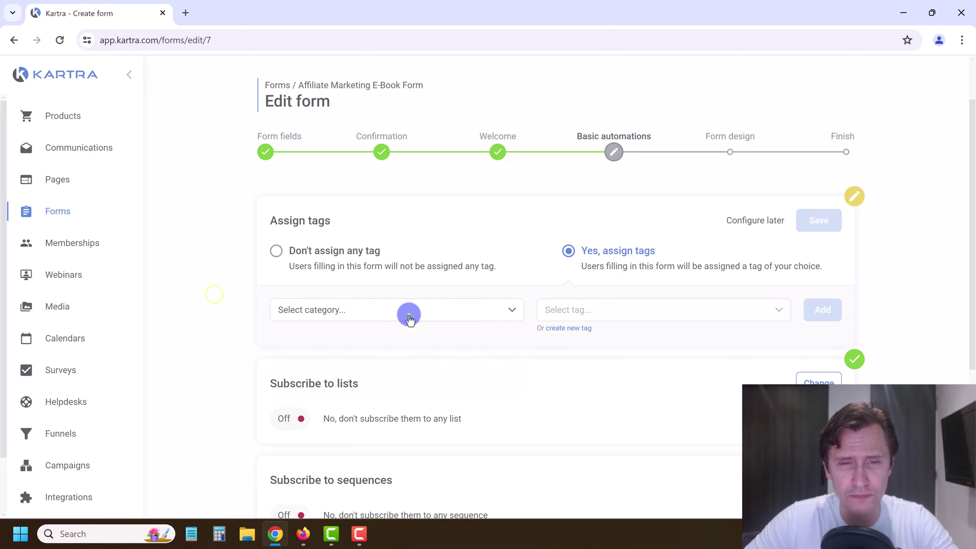
left_click(409, 314)
left_click(357, 357)
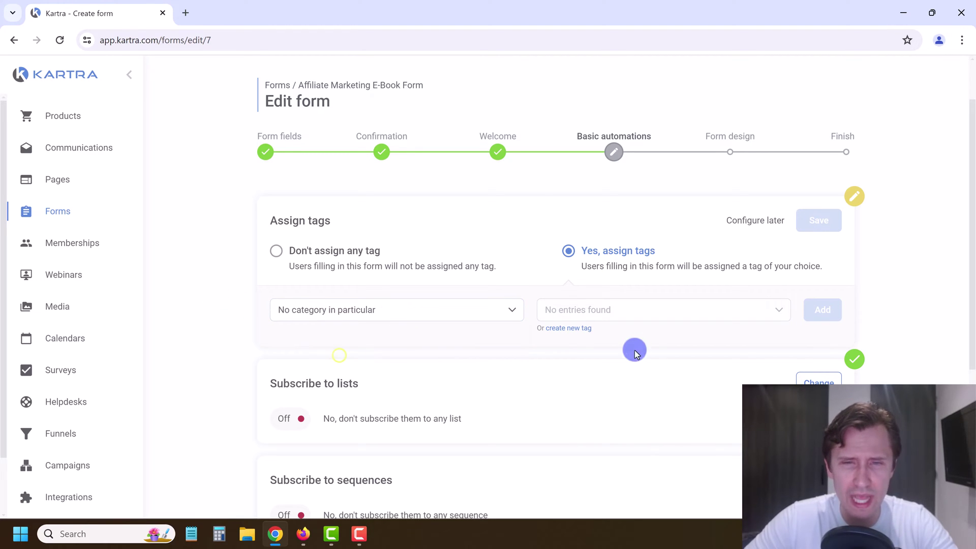
left_click(573, 328)
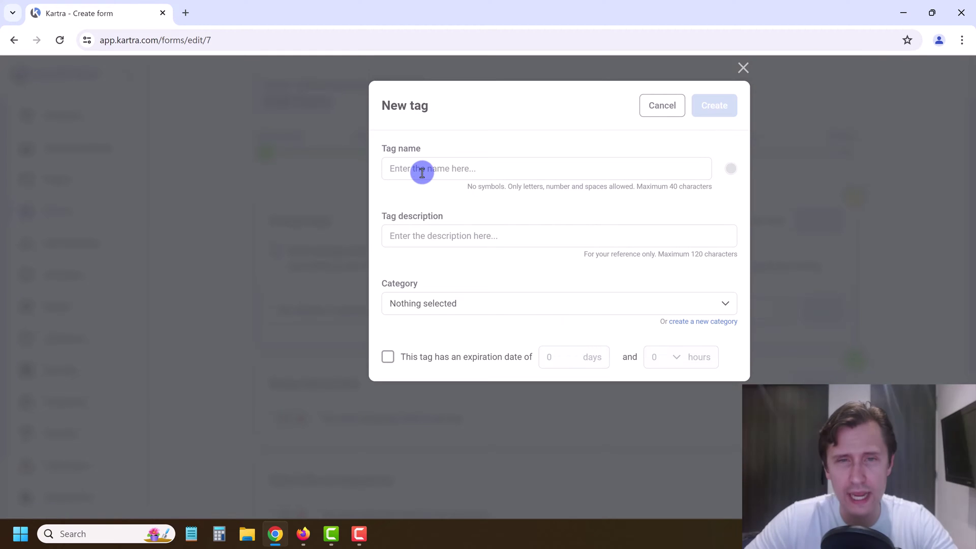
Step: Name the new tag 'Leads' and describe it as people who signed up for the affiliate marketing guide
left_click(422, 171)
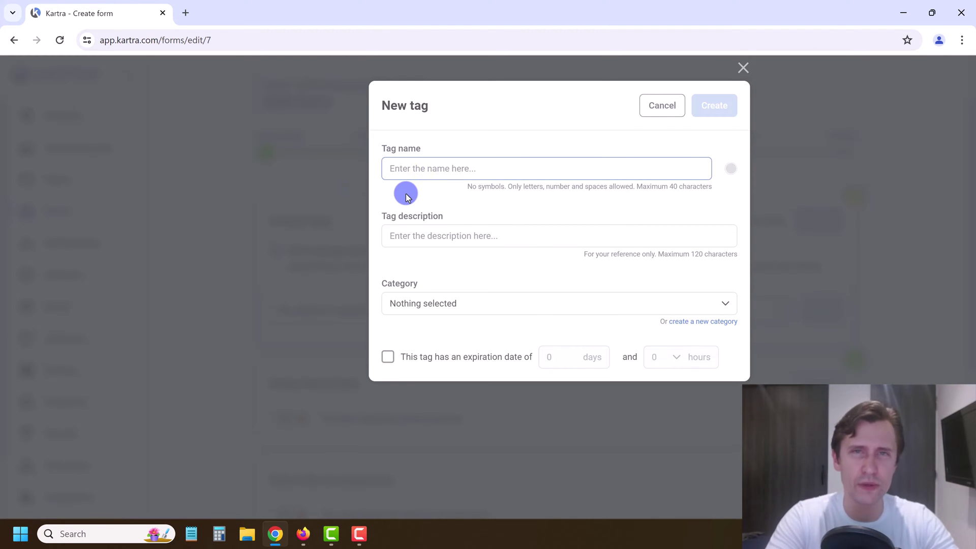
type("Sign")
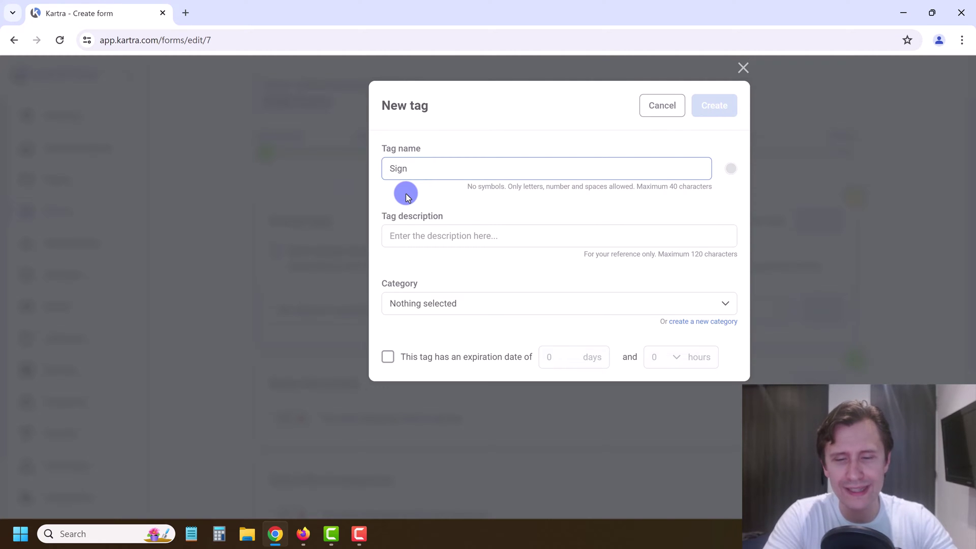
type("g")
key("BackSpace")
key("BackSpace")
key("BackSpace")
type("Leads")
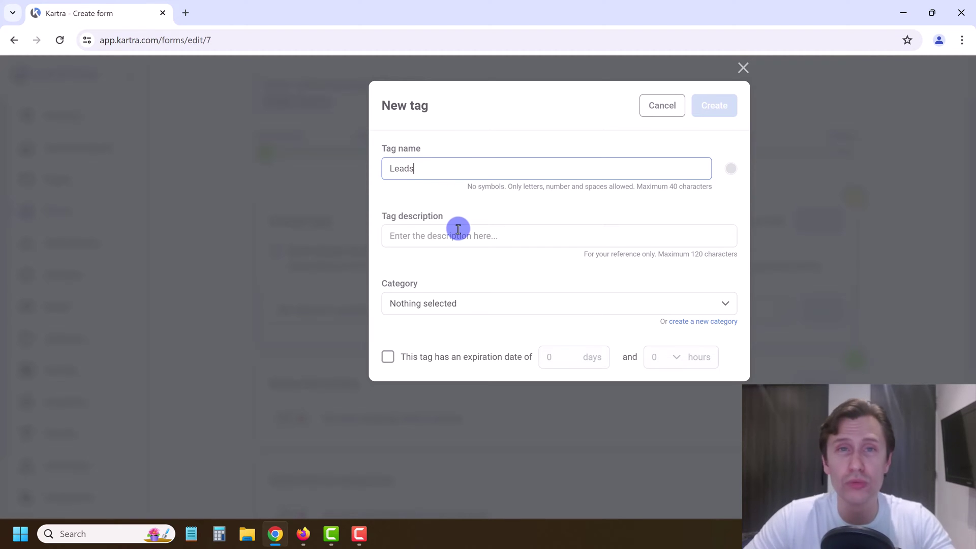
left_click(458, 228)
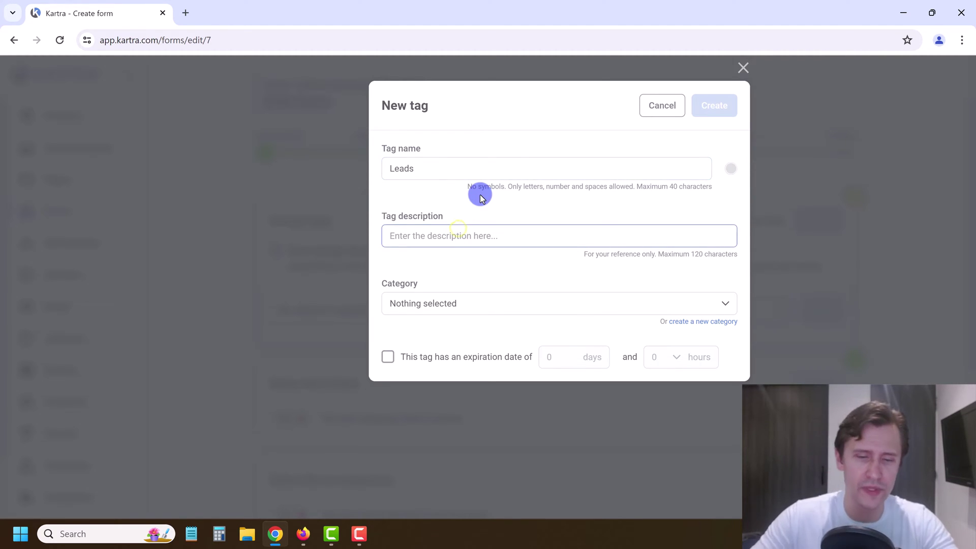
type("People who signed up to the affiliate marketing guide")
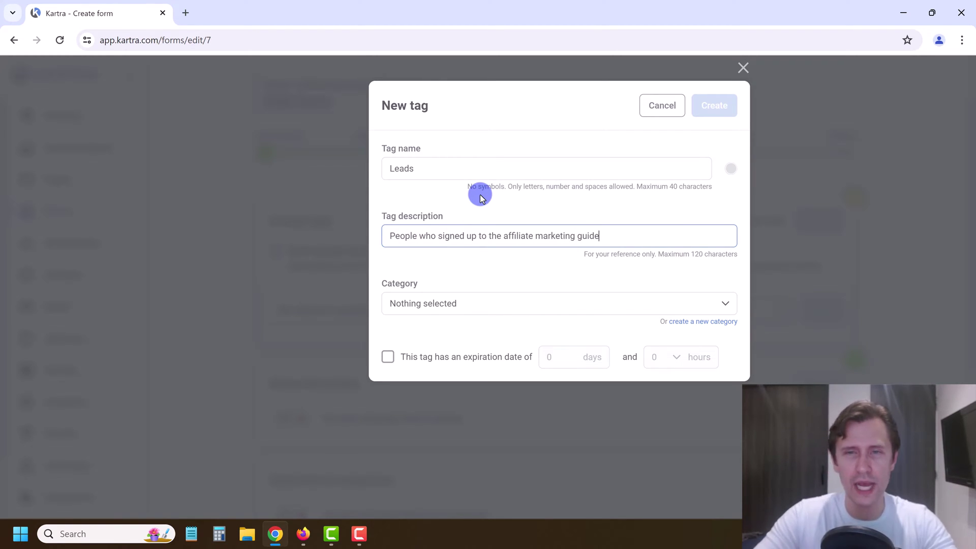
Step: File the tag under a new category named 'Affiliate Marketing'
left_click(501, 301)
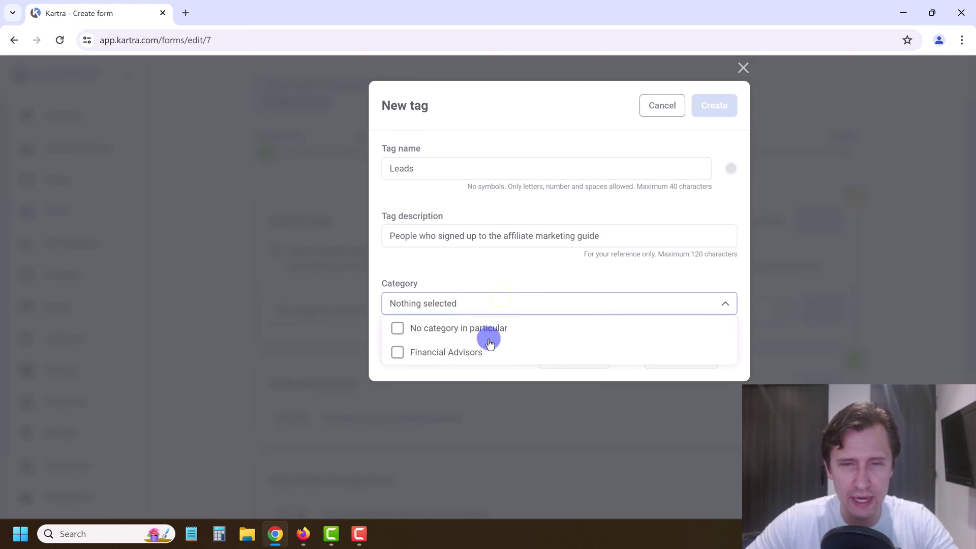
left_click(462, 286)
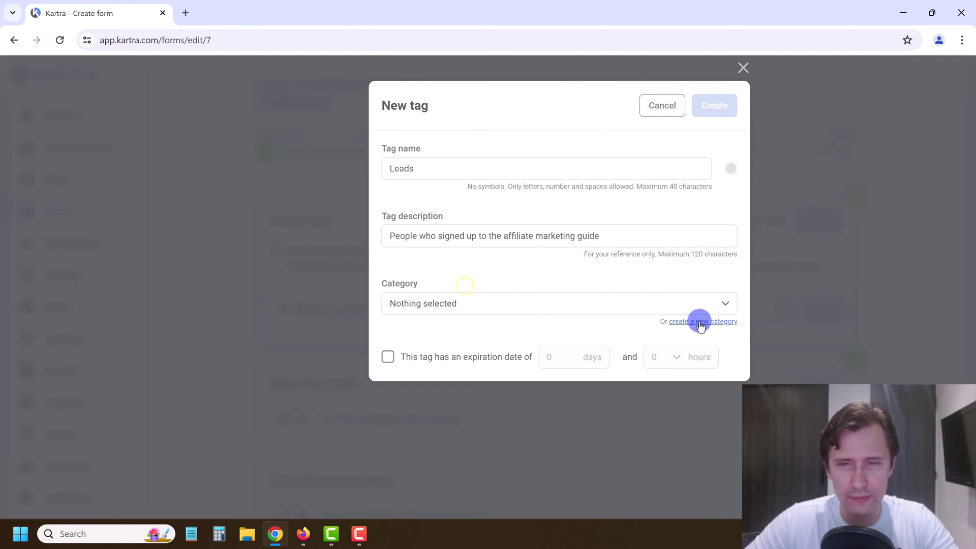
left_click(693, 323)
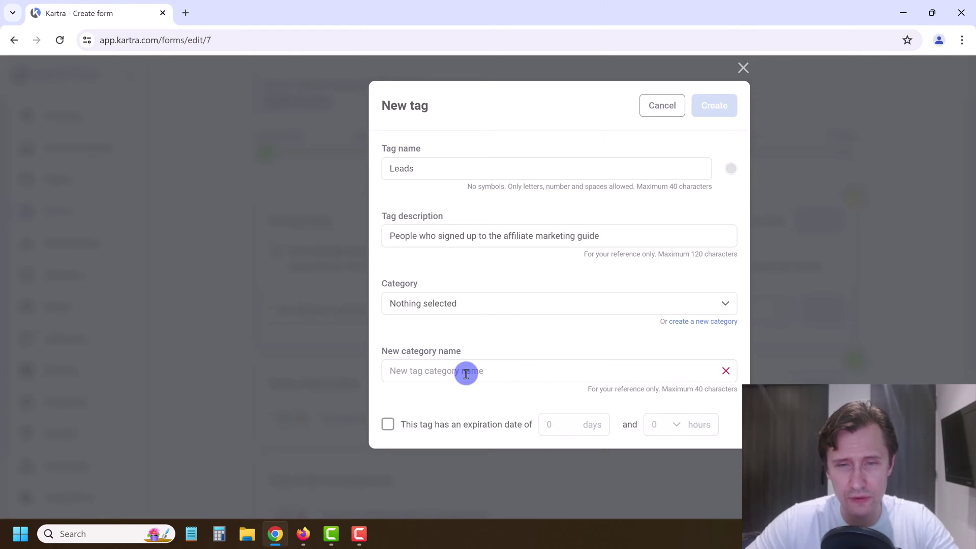
left_click(466, 373)
type("Affiliate Marketing")
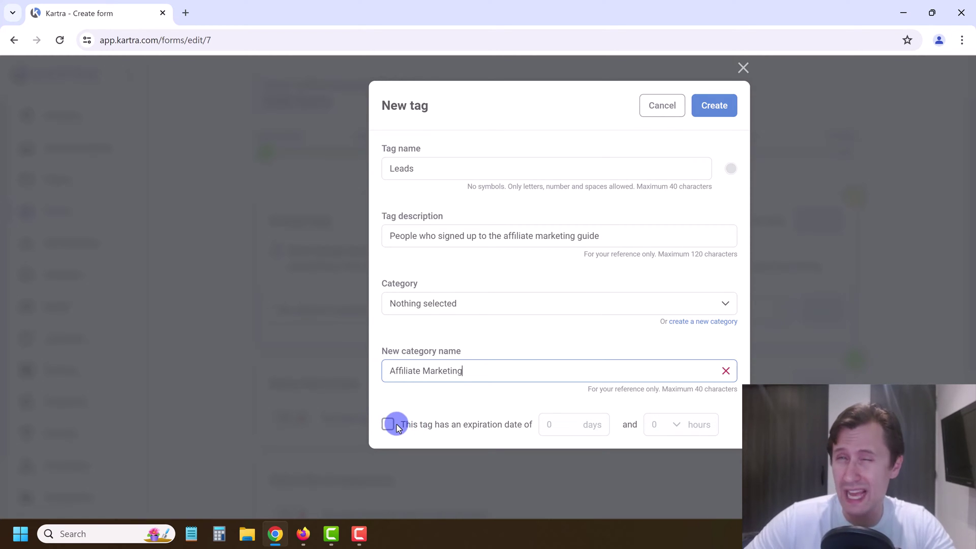
Step: Leave the tag without an expiration date and create the Leads tag
left_click(396, 424)
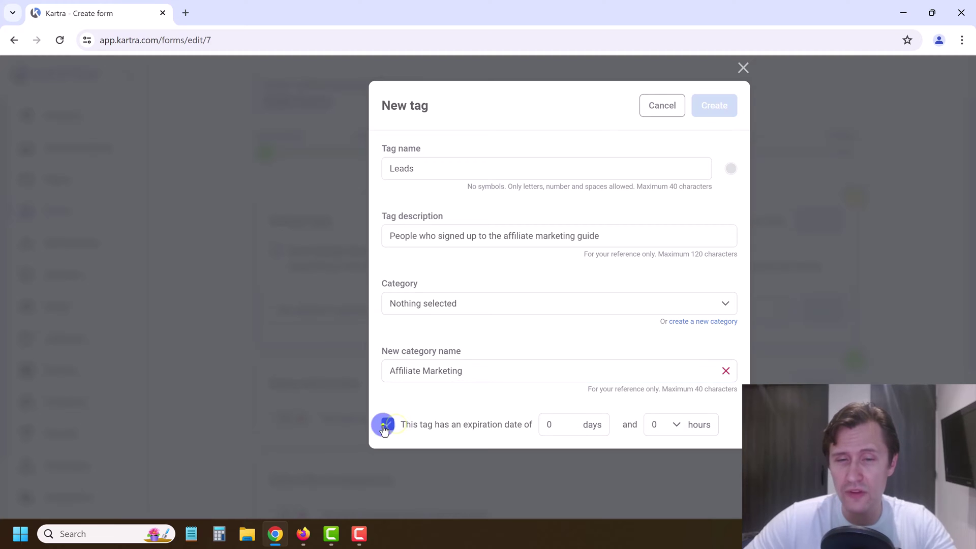
left_click(389, 425)
left_click(391, 429)
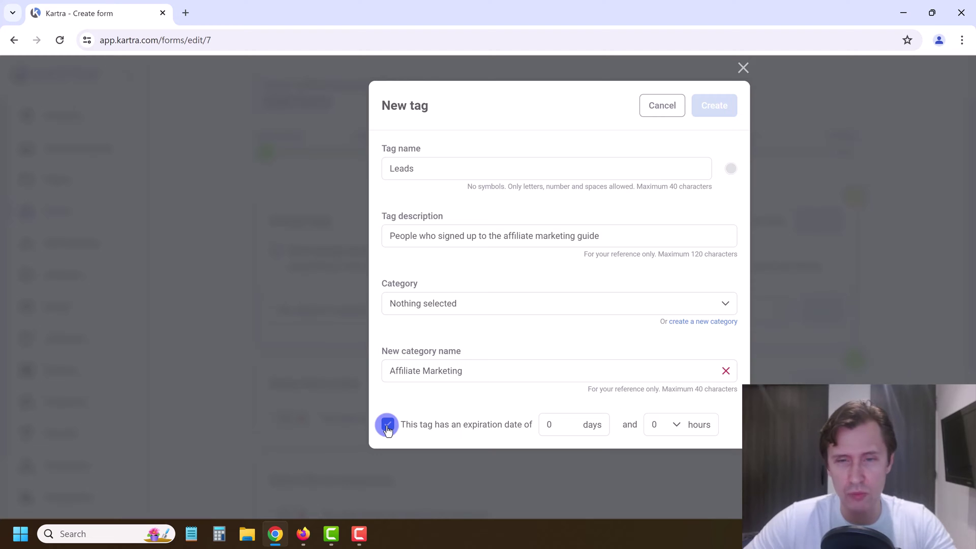
left_click(387, 425)
left_click(714, 105)
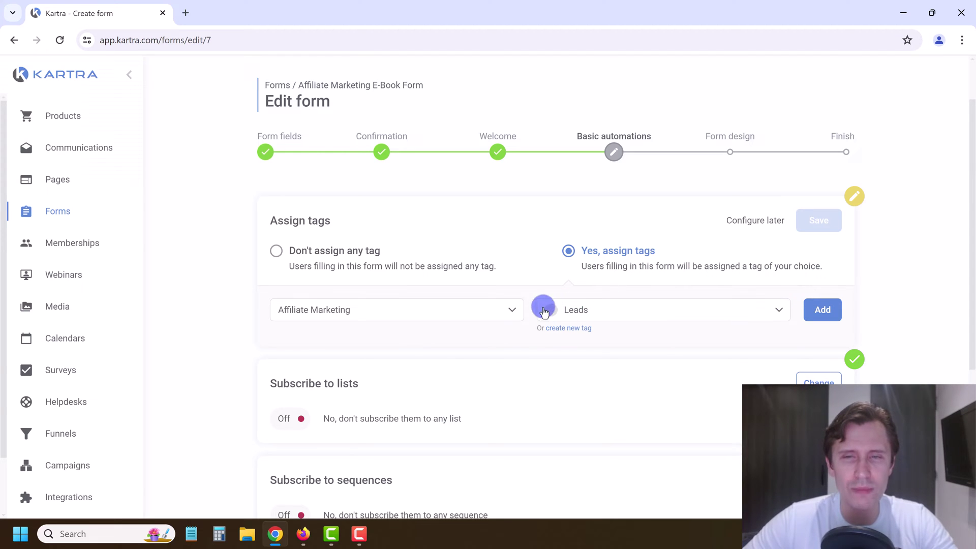
Step: Add Leads as an assigned tag on the form and bring up the Subscribe to lists settings
left_click(819, 313)
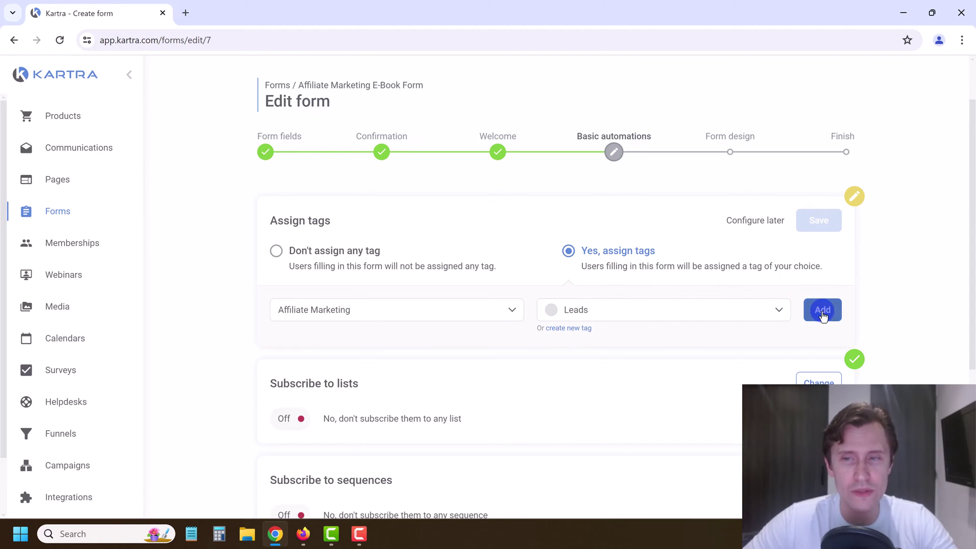
scroll(545, 346, "down", 1)
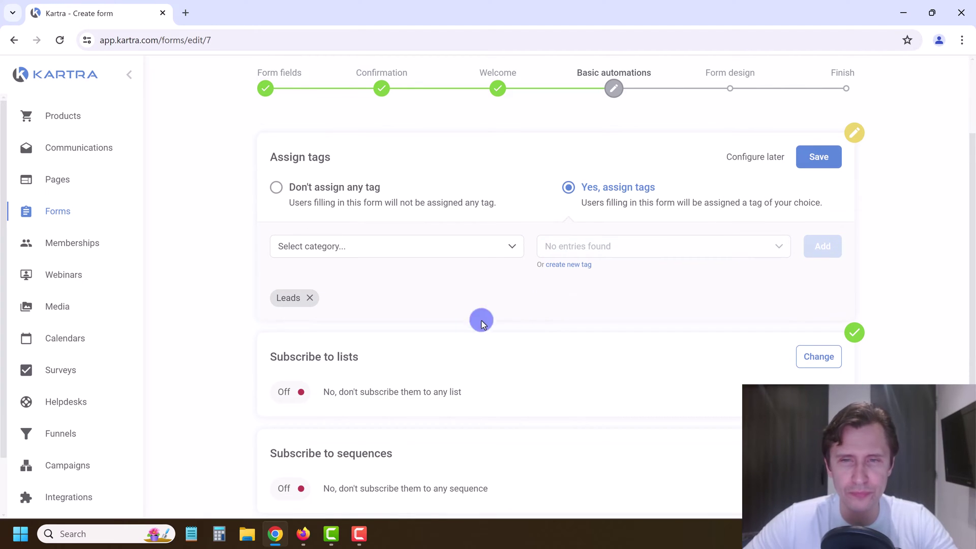
scroll(356, 374, "down", 1)
left_click(824, 295)
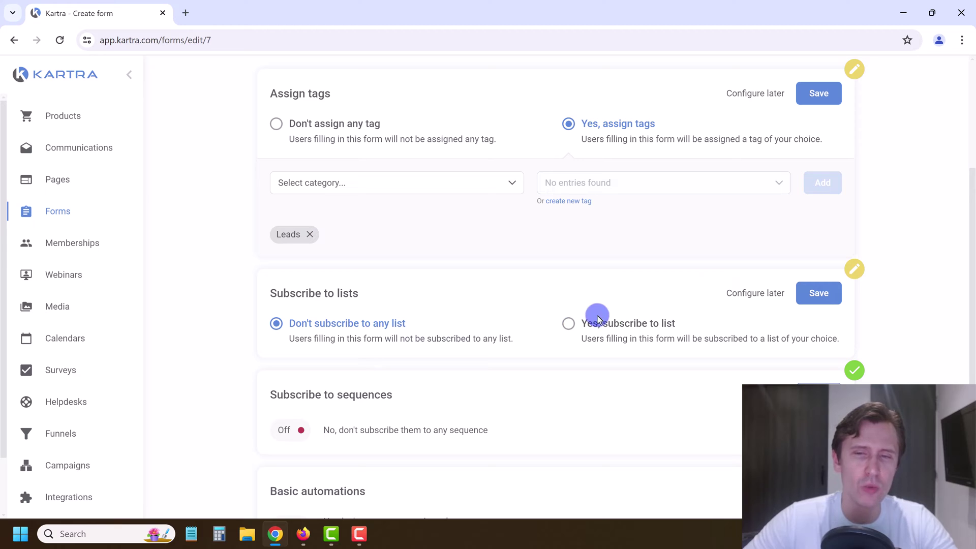
Step: Set Subscribe to lists to 'Yes, subscribe to list' and start creating a new list
left_click(611, 331)
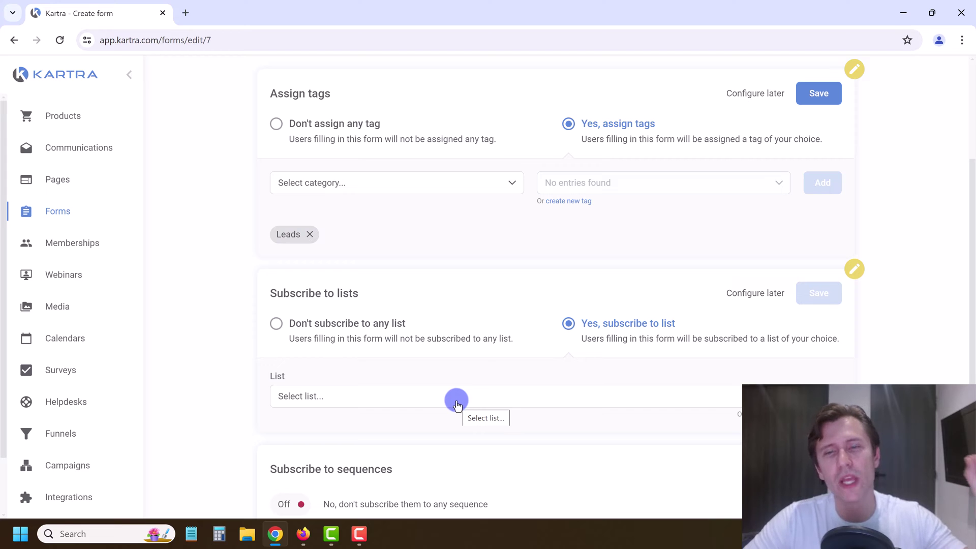
left_click(456, 402)
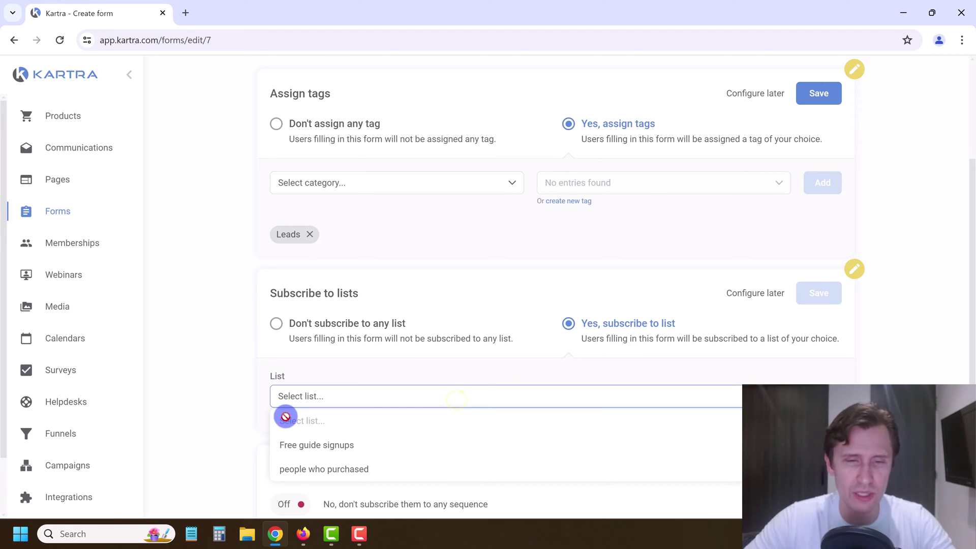
left_click(320, 385)
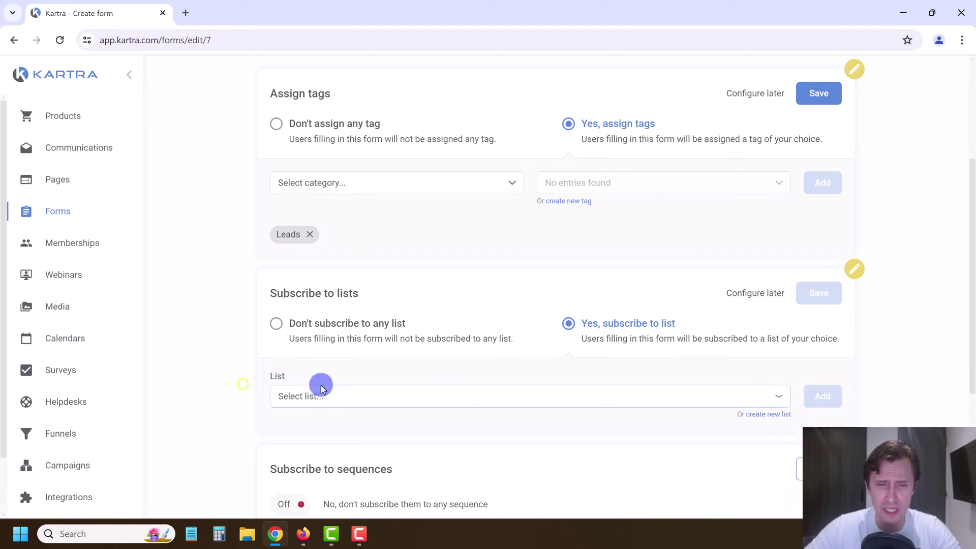
left_click(755, 415)
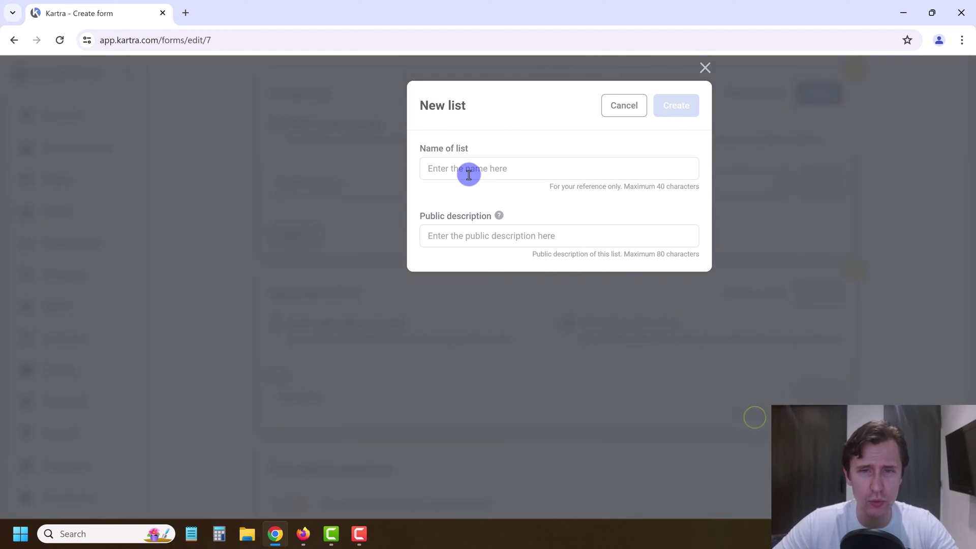
Step: Create the list 'Affiliate Guide Sign-ups' with description 'Signed up for the free guide'
left_click(466, 171)
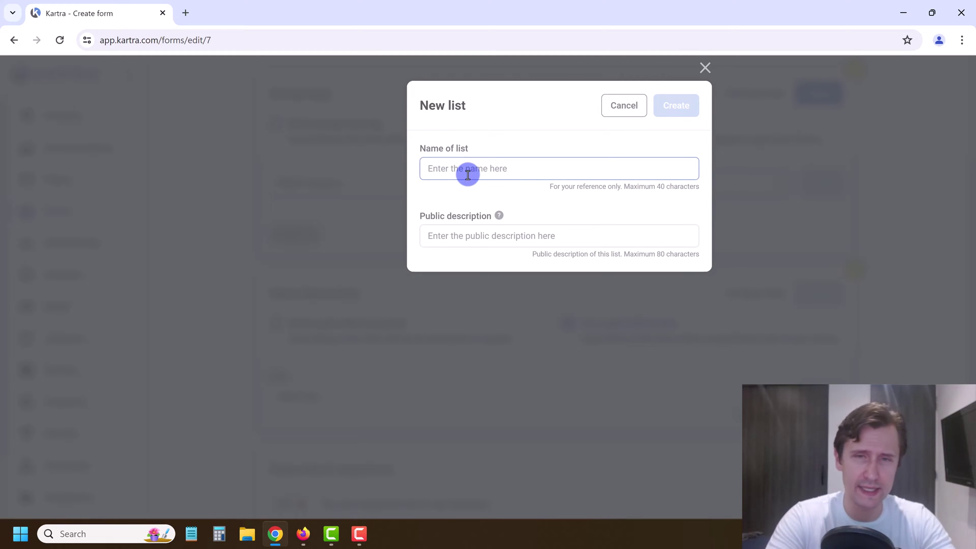
type("Sig")
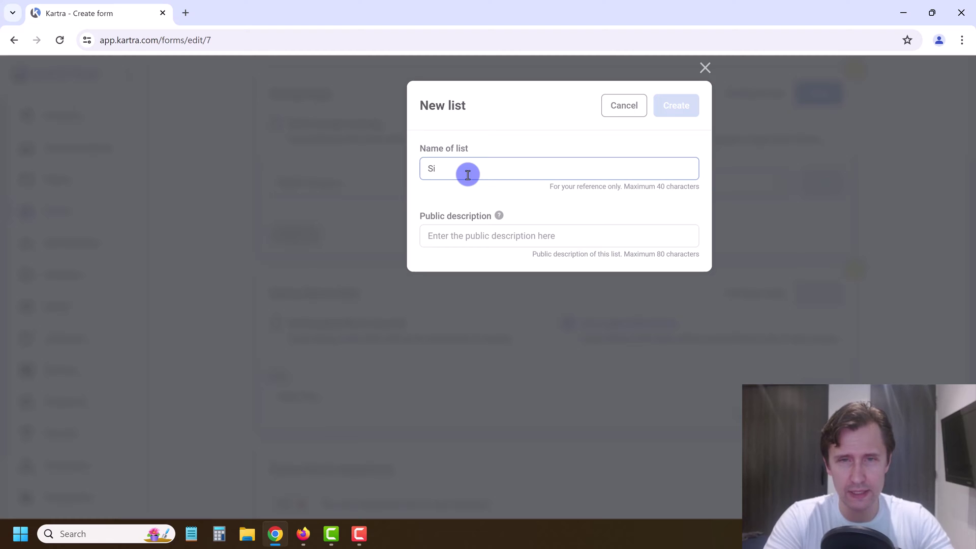
key("BackSpace")
type("Affiliate Guide Sign-ups")
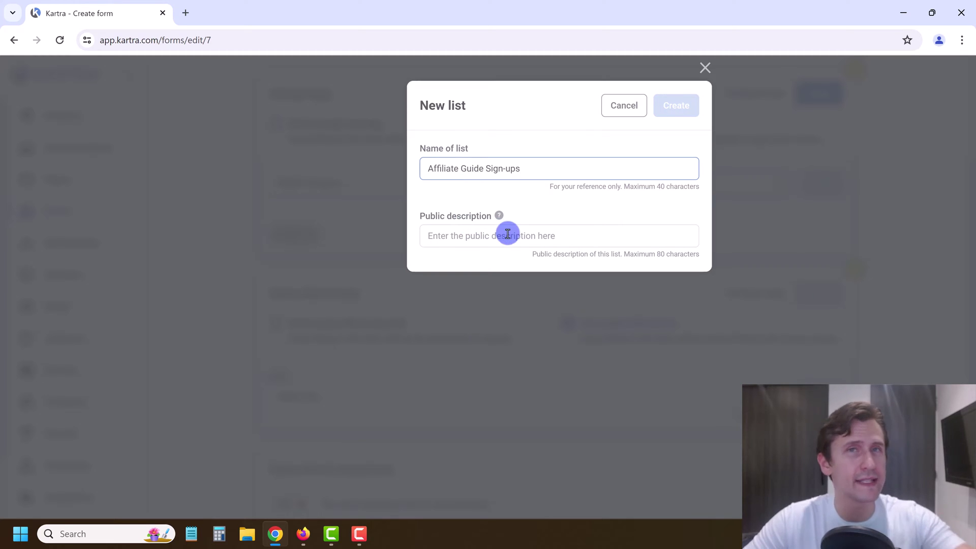
left_click(480, 234)
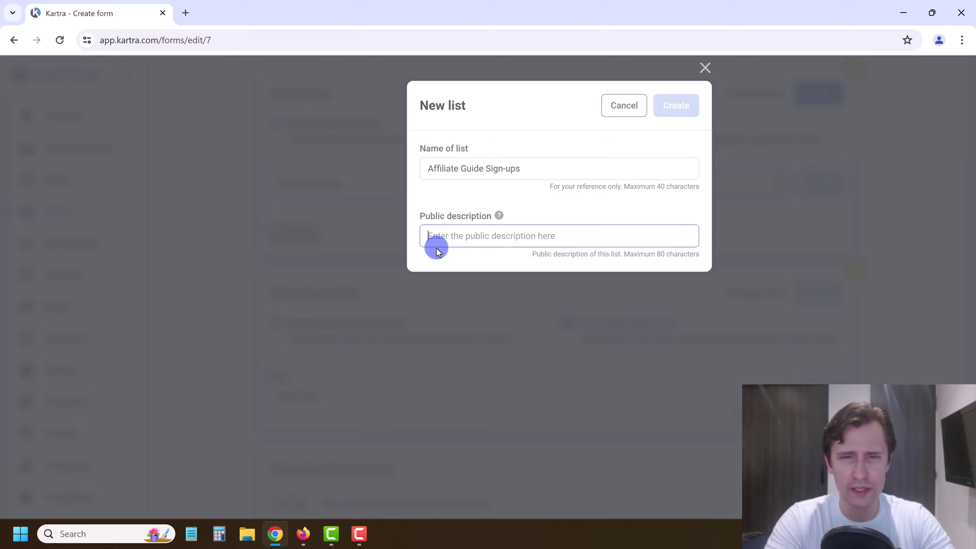
type("Signedup for the free guide")
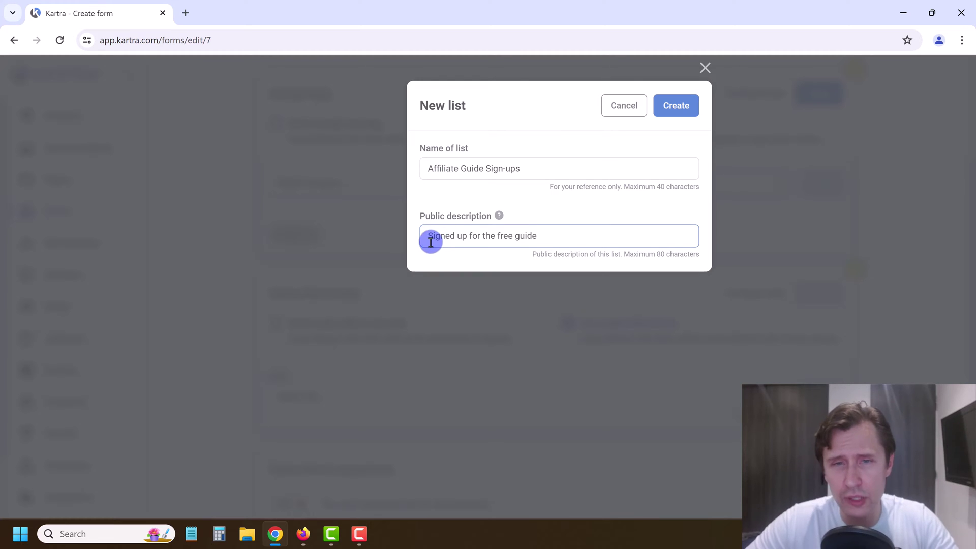
left_click_drag(432, 240, 541, 237)
left_click(483, 242)
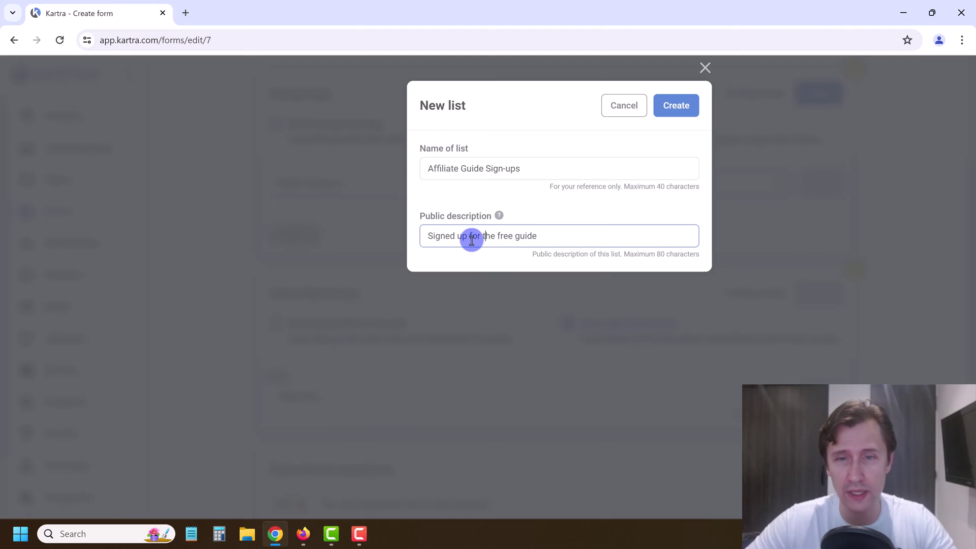
left_click(688, 107)
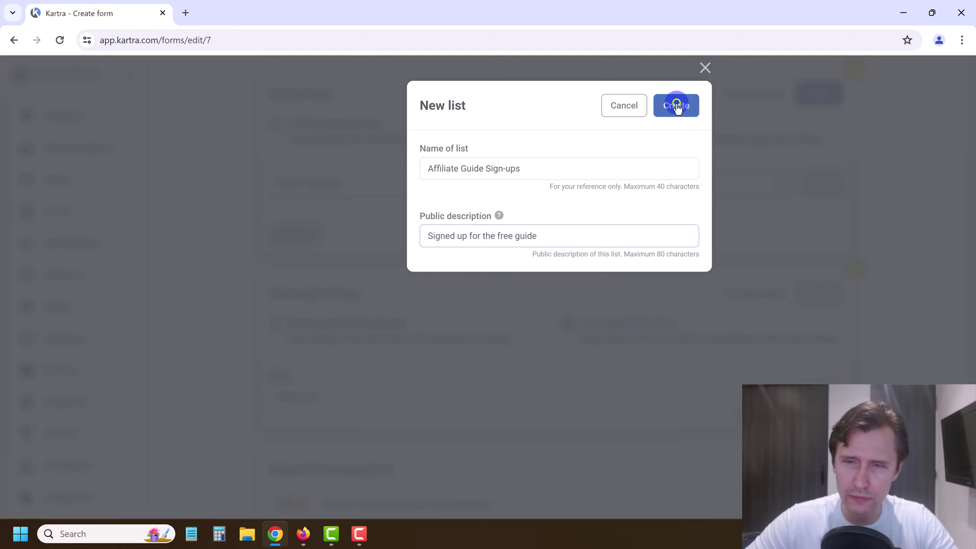
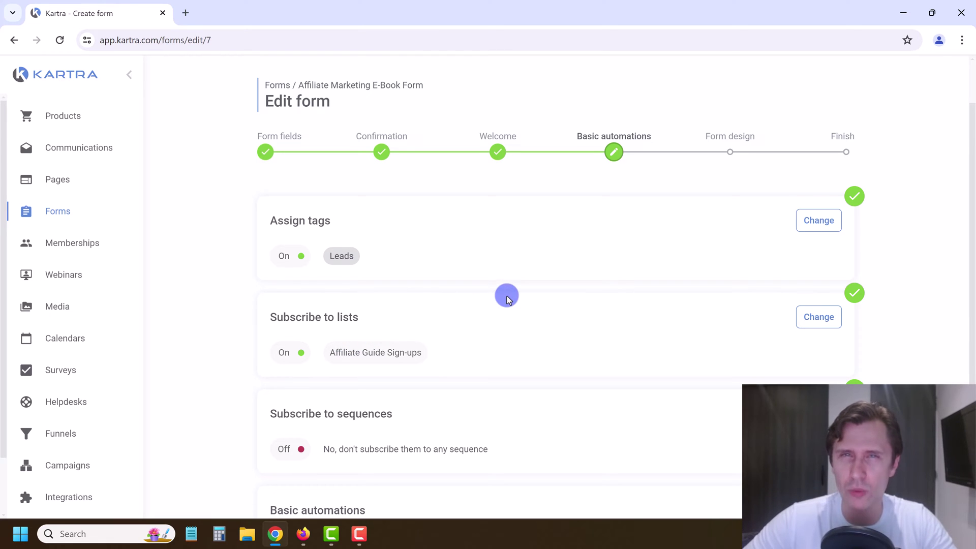
Step: Set the form's sequence subscription to 'Don't subscribe' and save it
scroll(507, 300, "down", 1)
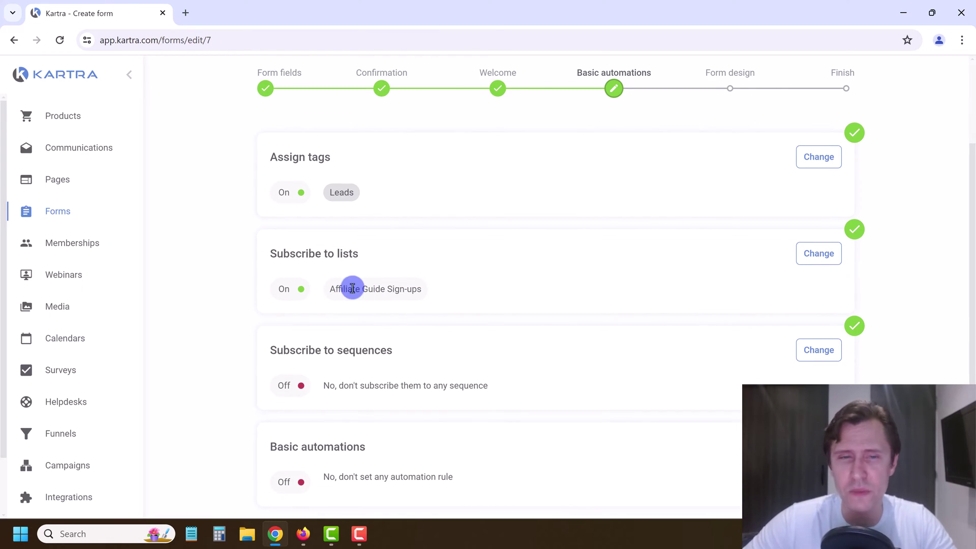
scroll(352, 288, "down", 1)
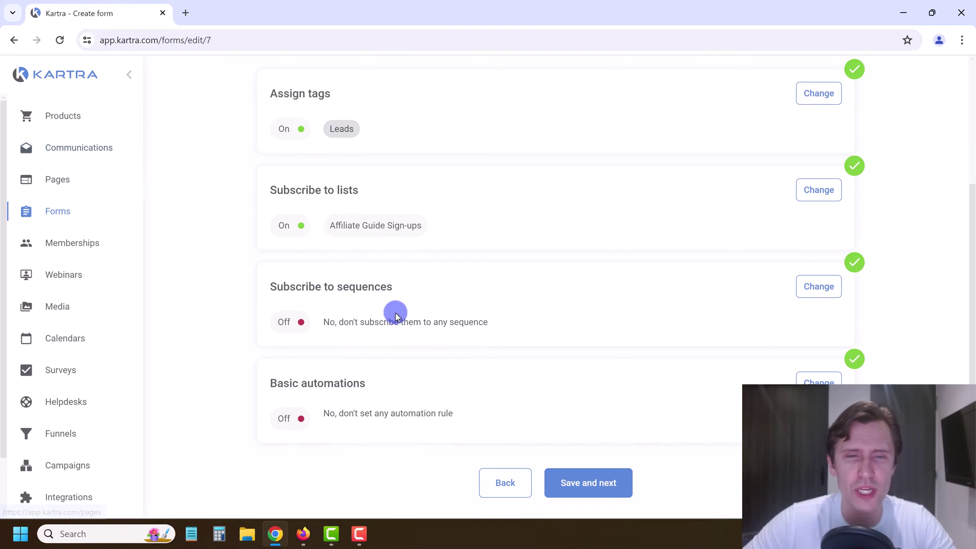
left_click(828, 290)
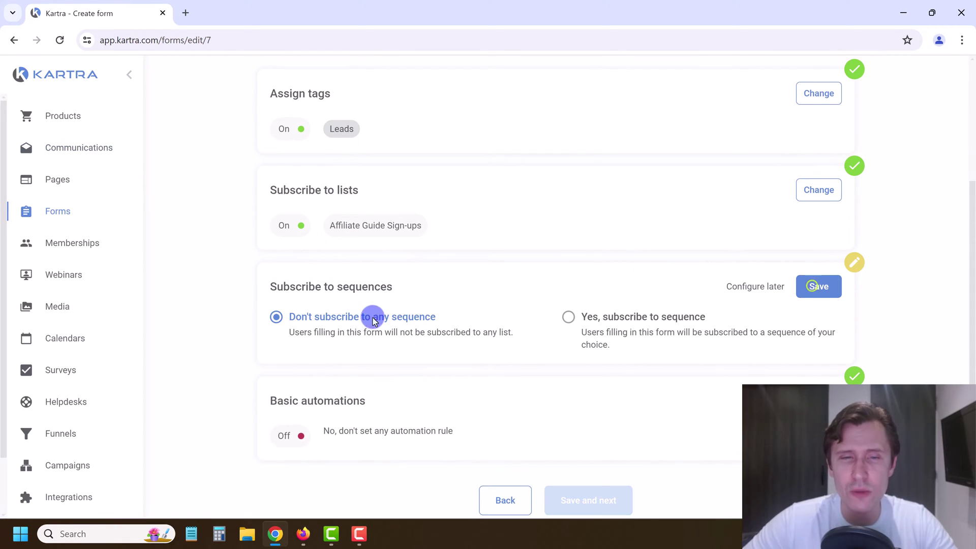
left_click(608, 318)
left_click(409, 383)
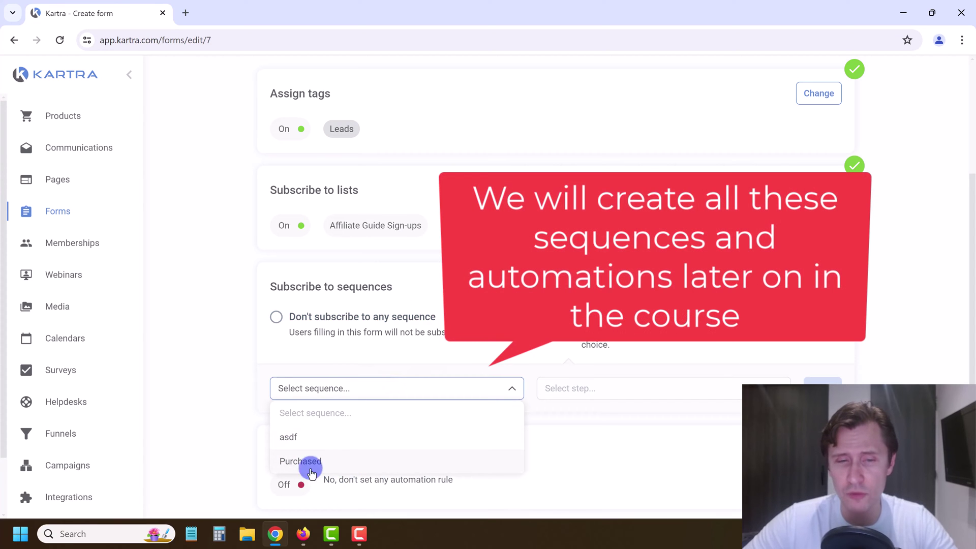
left_click(237, 351)
left_click(275, 315)
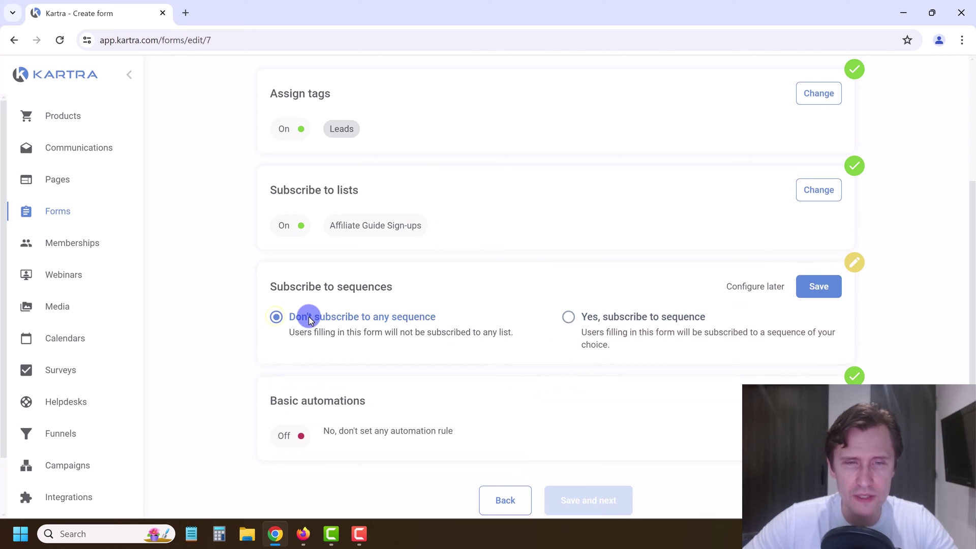
left_click(834, 290)
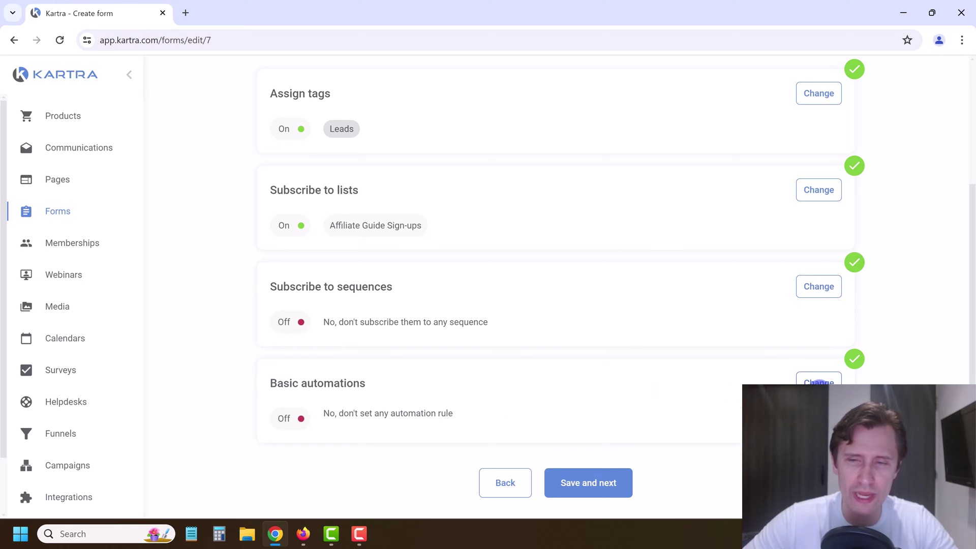
Step: Save Basic automations with no rule and advance to the Form design step
left_click(818, 382)
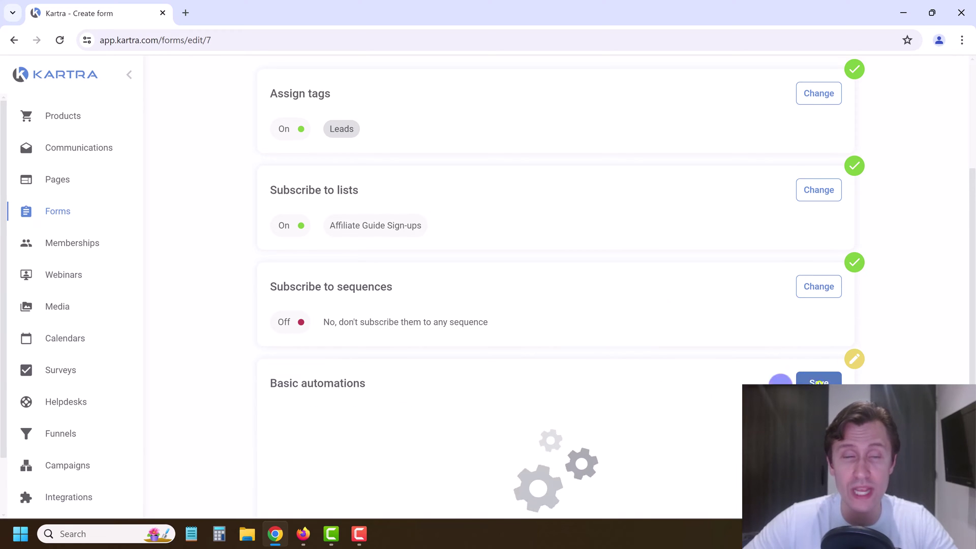
left_click(27, 146)
left_click(613, 497)
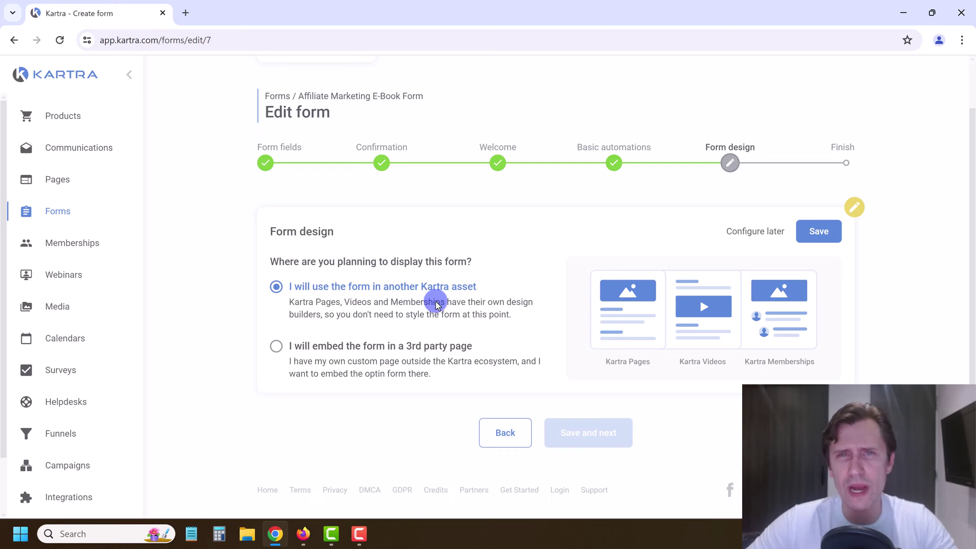
Step: Choose 'I will use the form in another Kartra asset', save, and complete the form
left_click(345, 351)
scroll(508, 387, "down", 1)
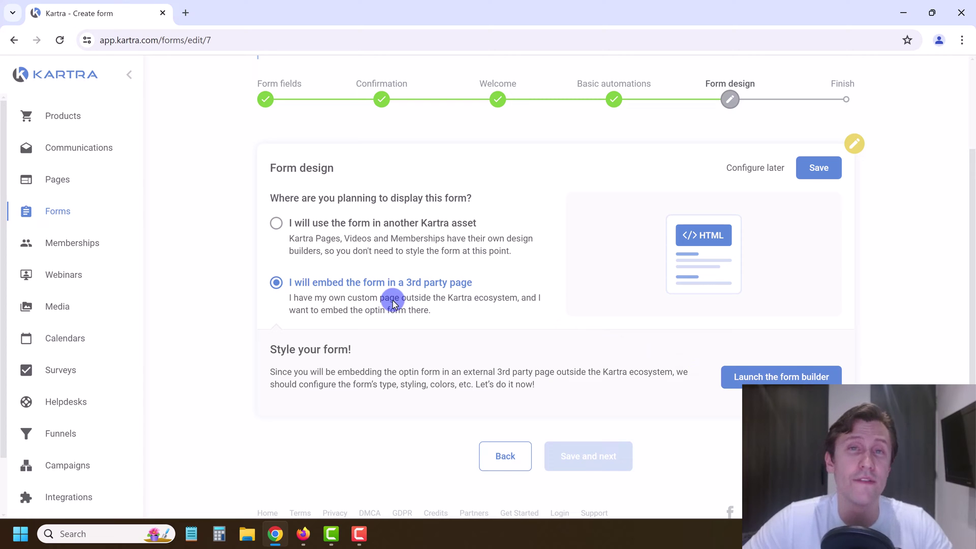
left_click(356, 224)
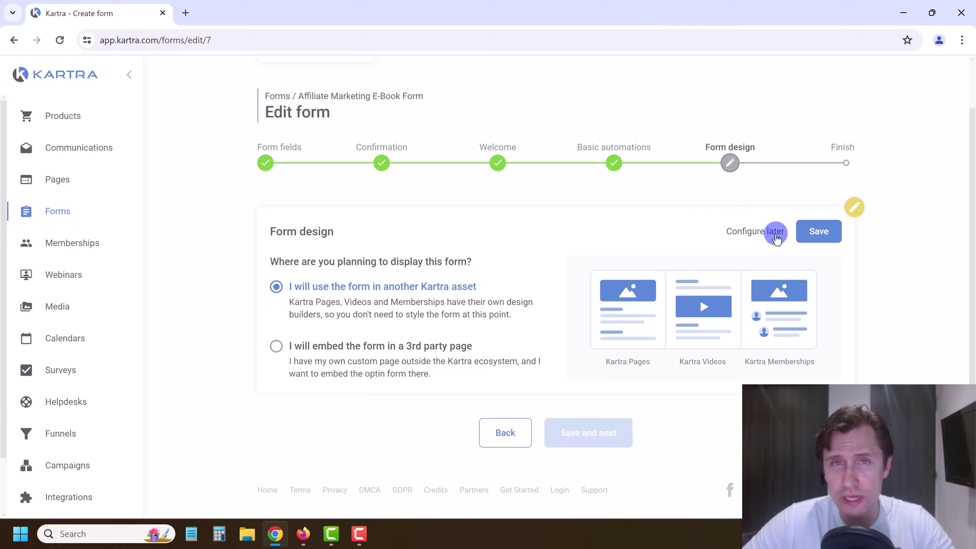
left_click(801, 226)
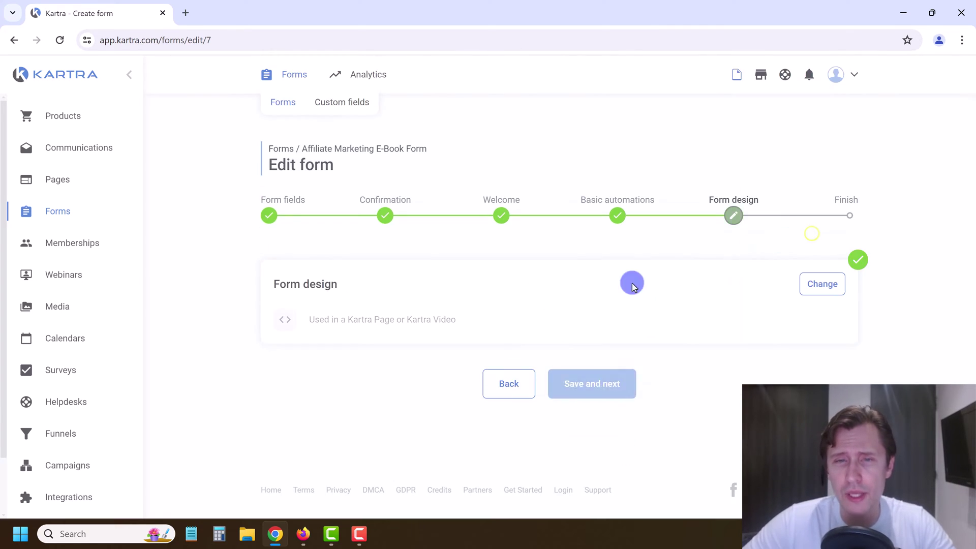
left_click(614, 400)
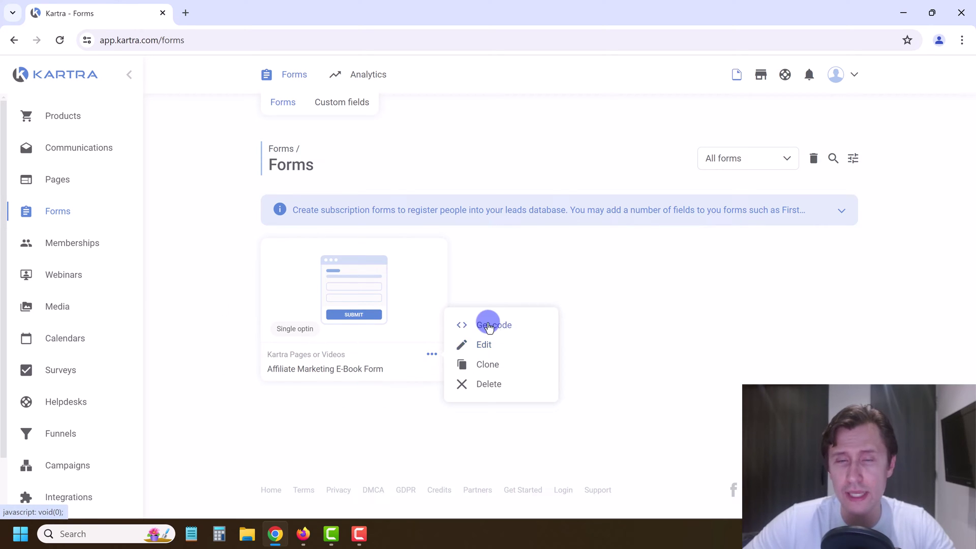
Step: Edit the Affiliate Marketing Guide page from its card menu, loading it in the page builder
left_click(632, 309)
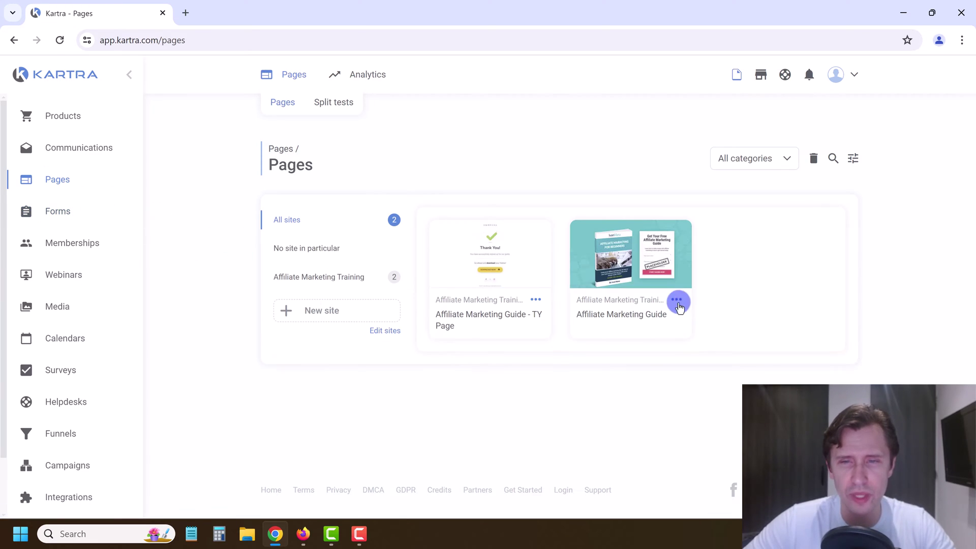
left_click(674, 299)
left_click(730, 317)
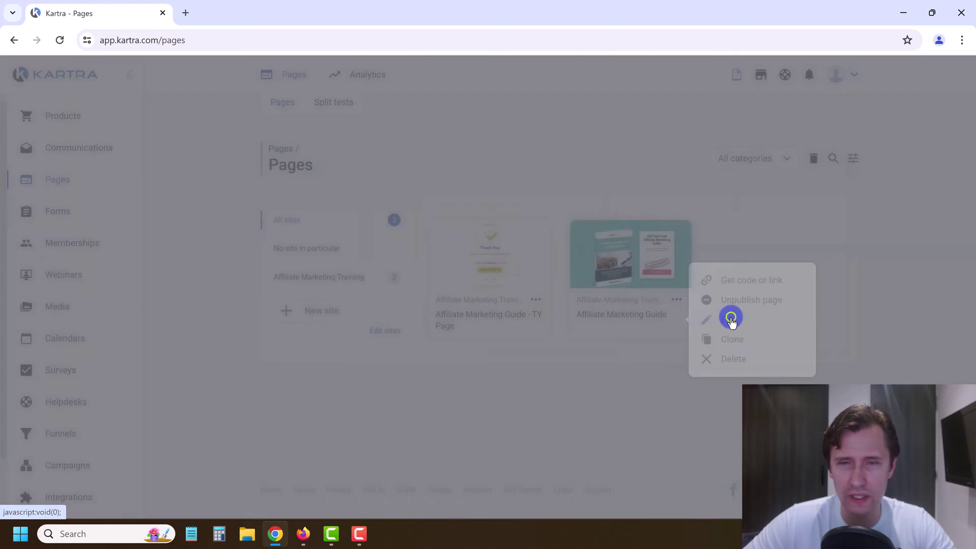
left_click(666, 112)
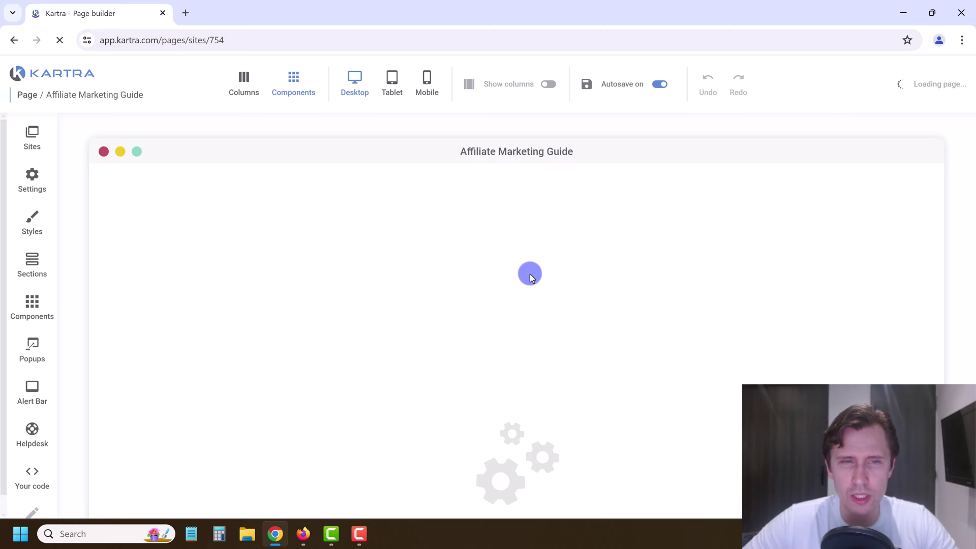
Step: Select the placeholder opt-in form from the page's asset list and open its Configuration
scroll(669, 342, "down", 4)
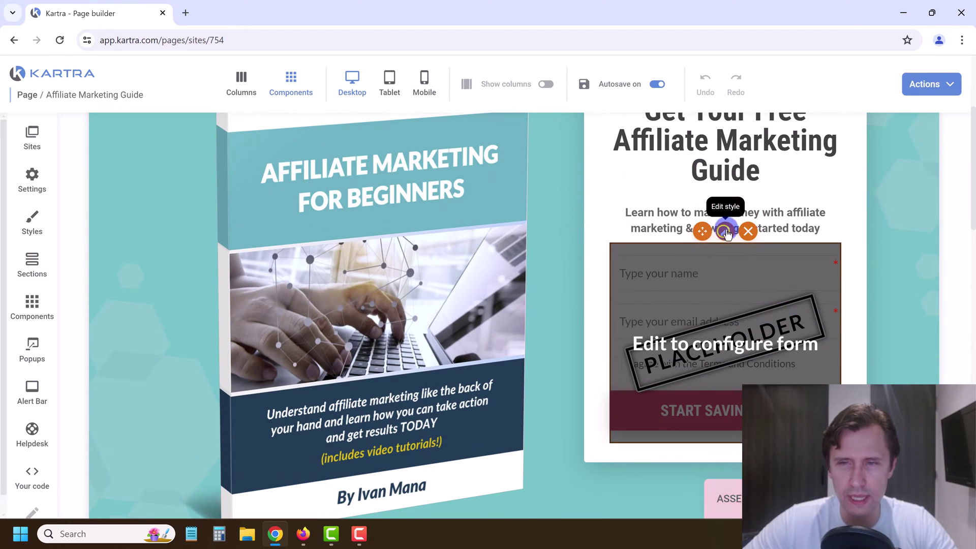
left_click(724, 232)
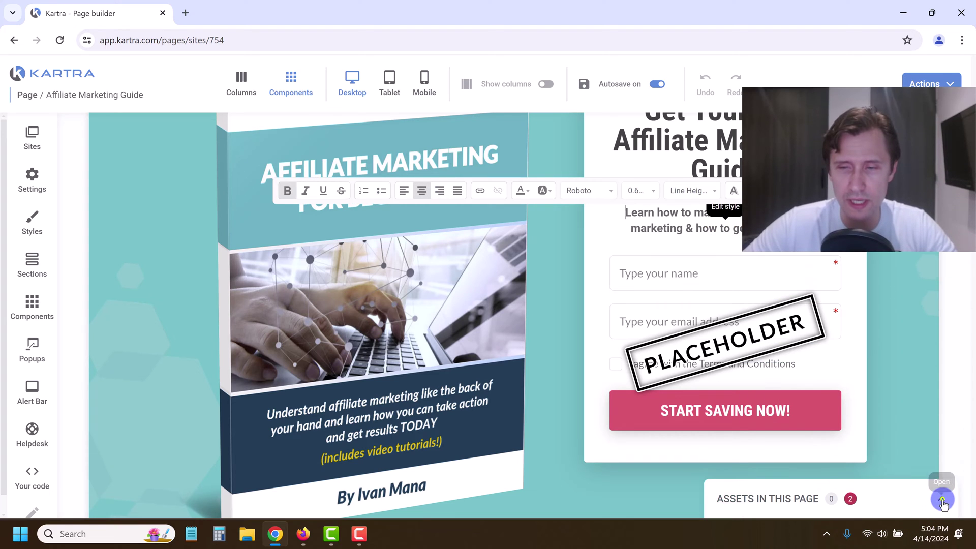
left_click(949, 500)
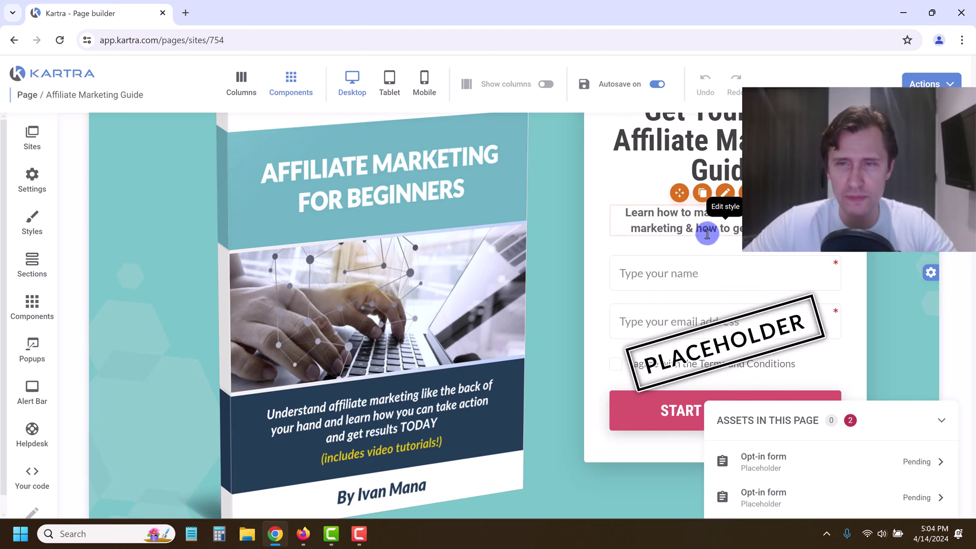
left_click(751, 297)
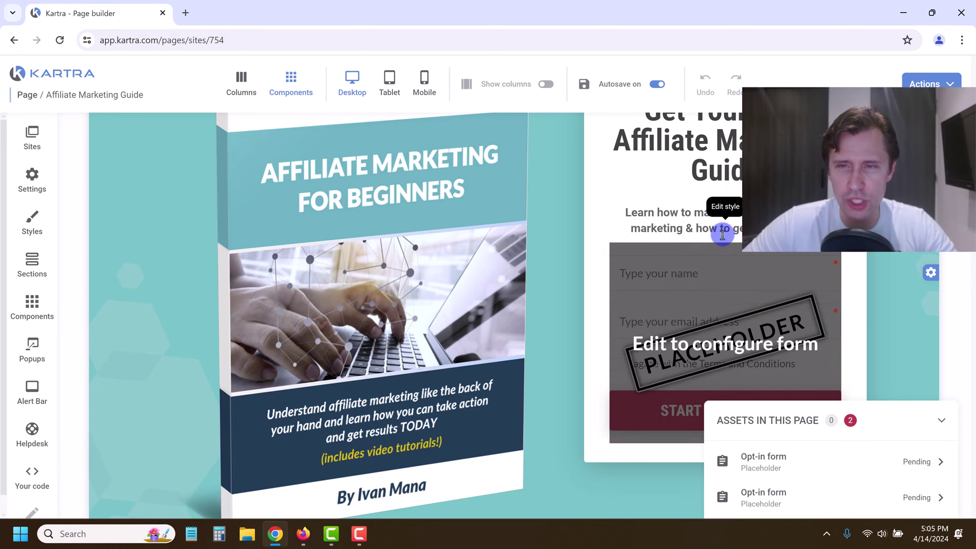
left_click(723, 237)
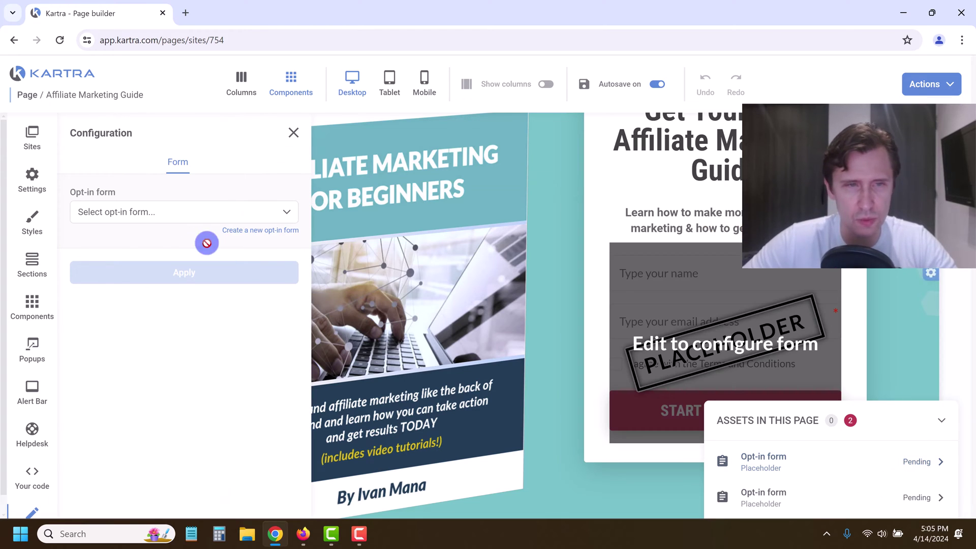
Step: Connect the placeholder to the Affiliate Marketing E-Book Form
left_click(137, 212)
left_click(125, 260)
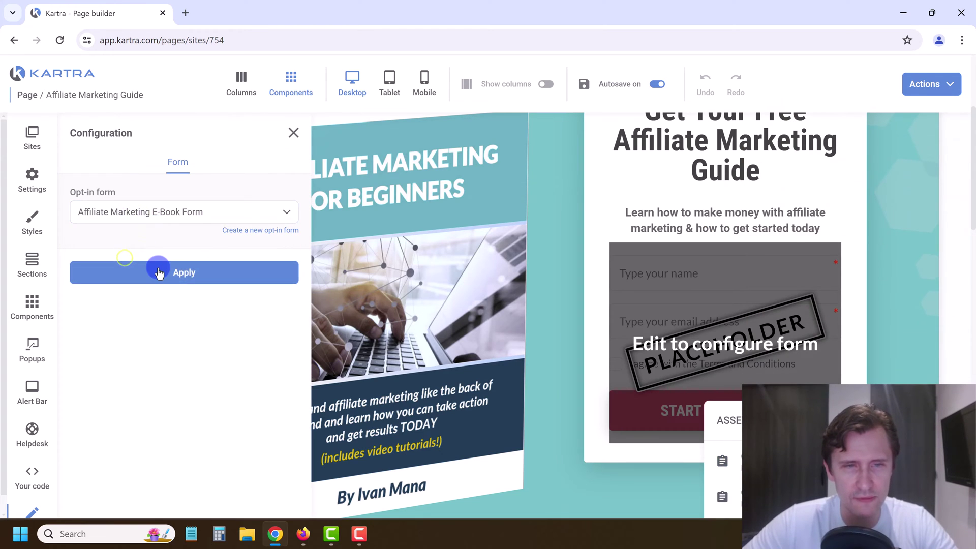
left_click(155, 272)
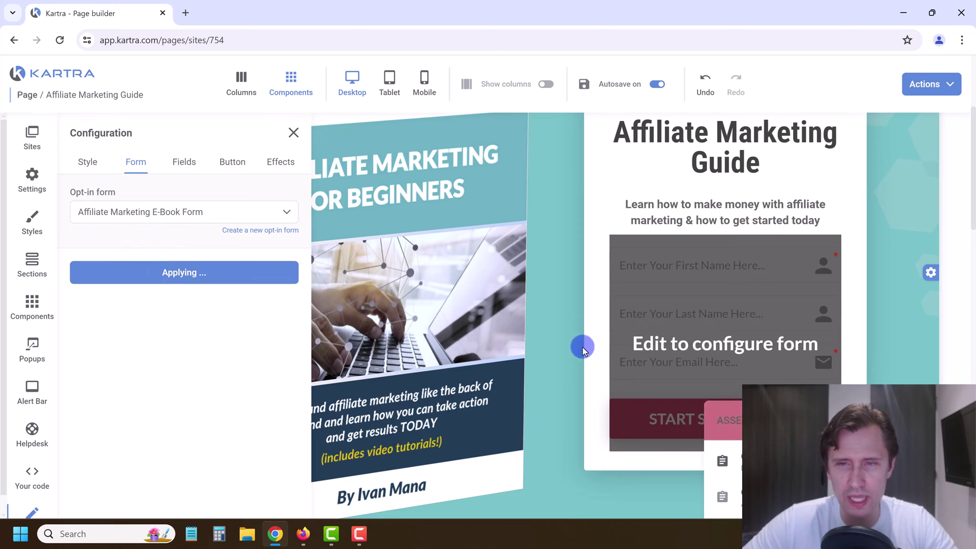
Step: Set the form button's background to light cyan rgb(82, 243, 255)
scroll(583, 347, "down", 3)
scroll(584, 349, "down", 1)
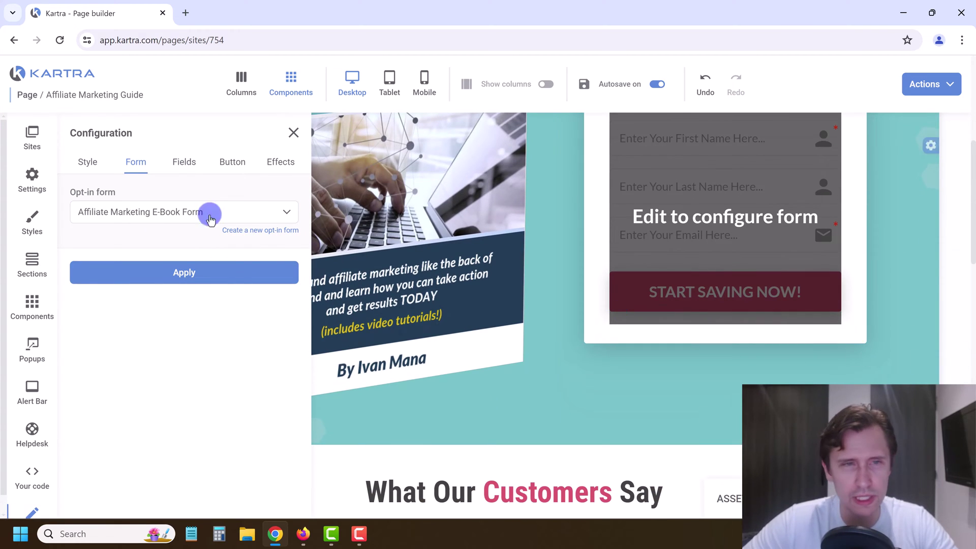
left_click(87, 161)
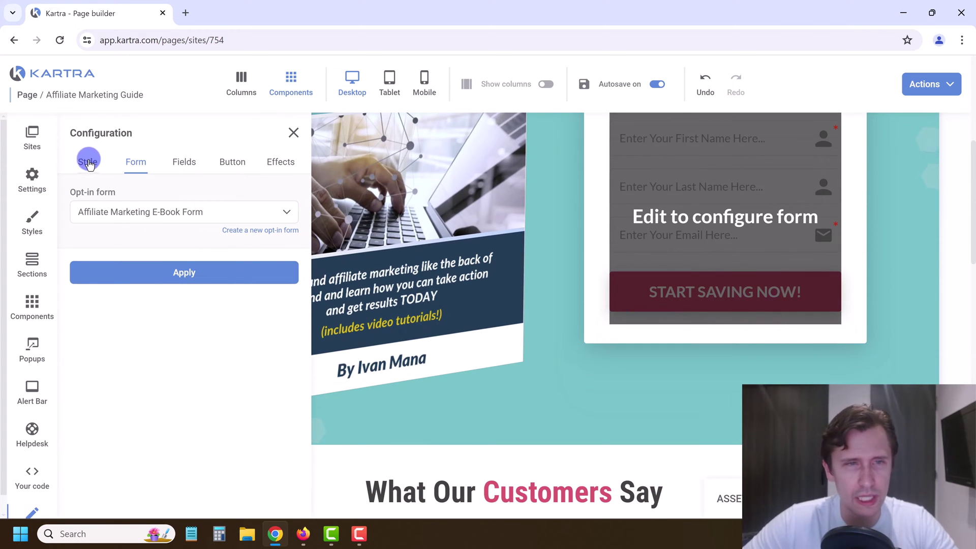
left_click(230, 162)
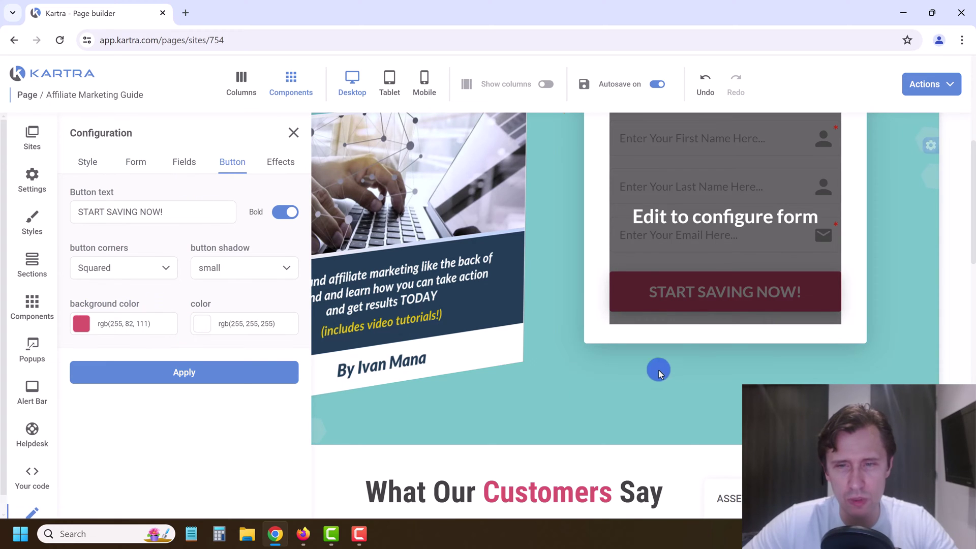
scroll(659, 370, "up", 2)
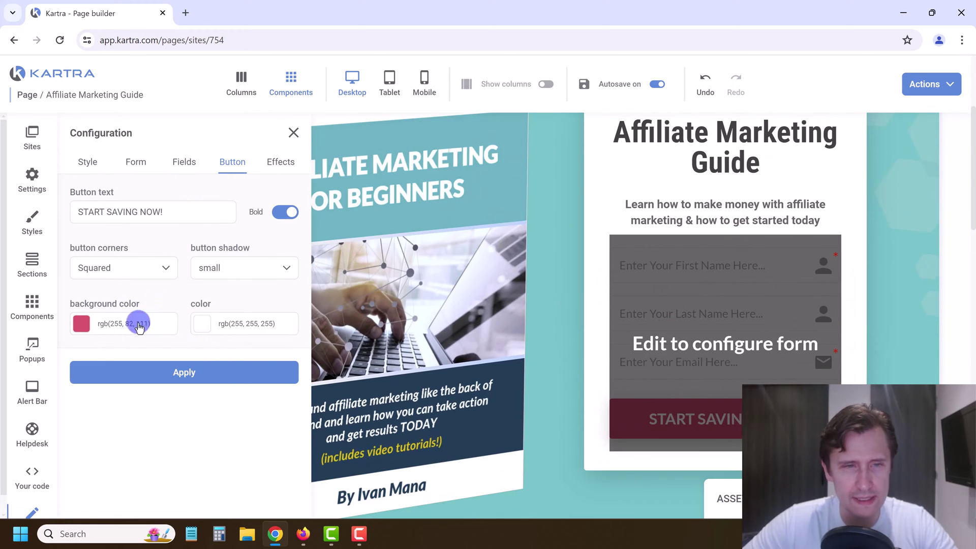
left_click(82, 324)
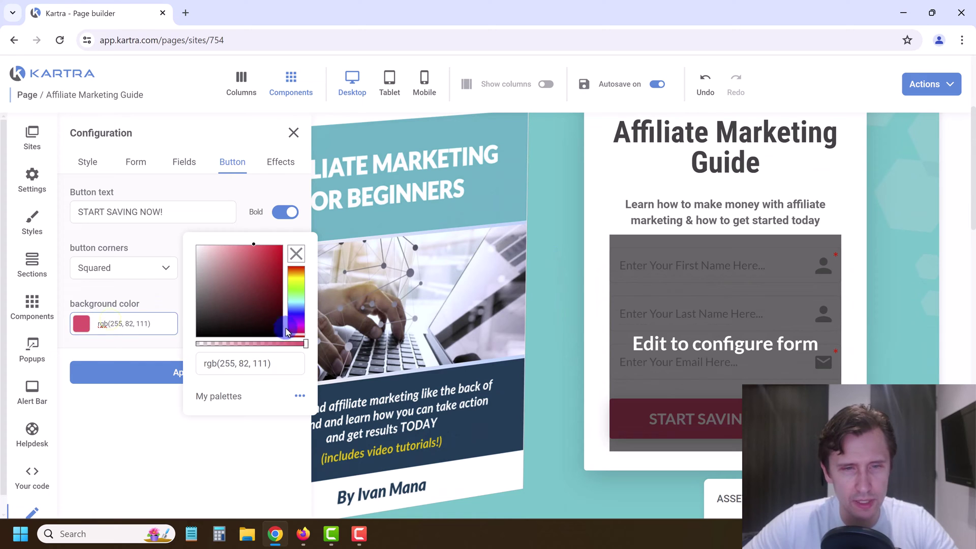
left_click(303, 304)
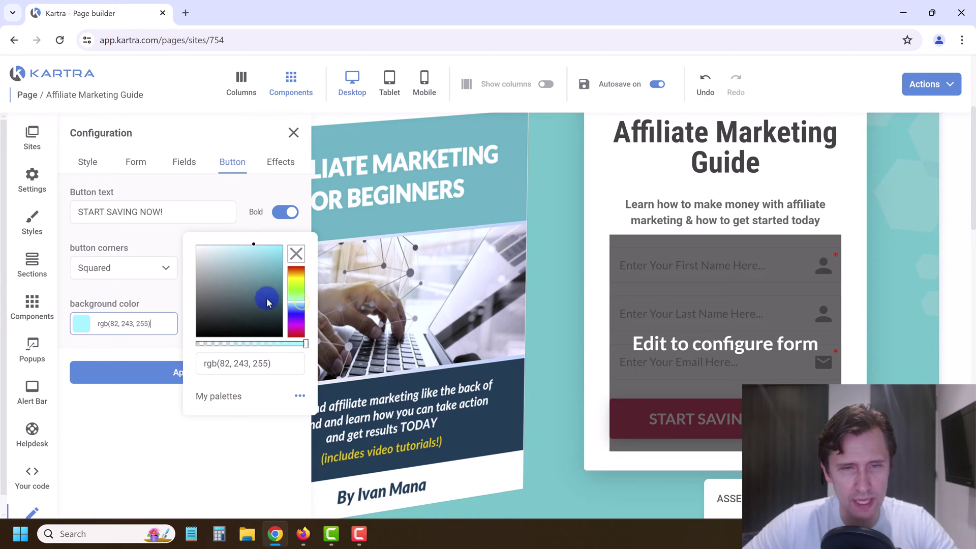
left_click(117, 409)
left_click(134, 371)
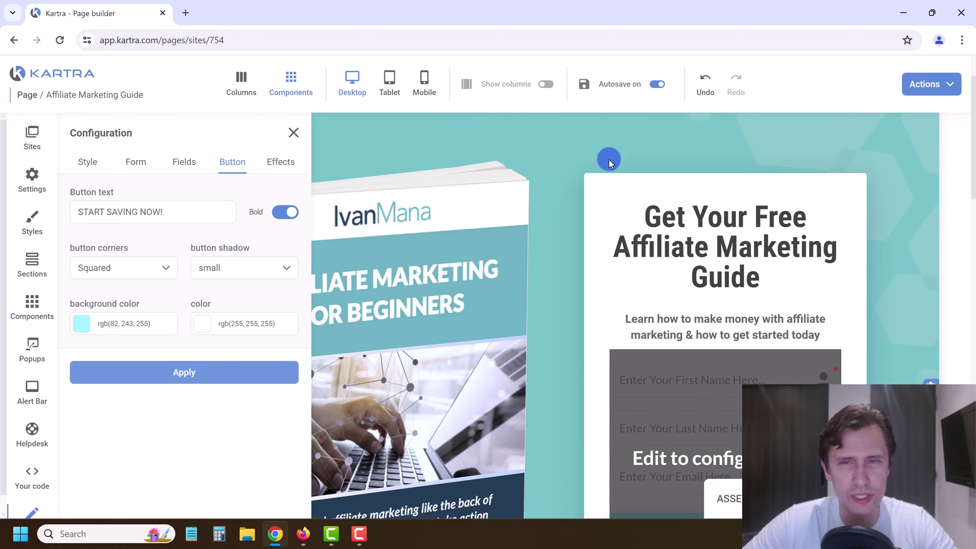
Step: Copy the hero section's teal background colour value rgb(0, 195, 201)
scroll(608, 158, "down", 1)
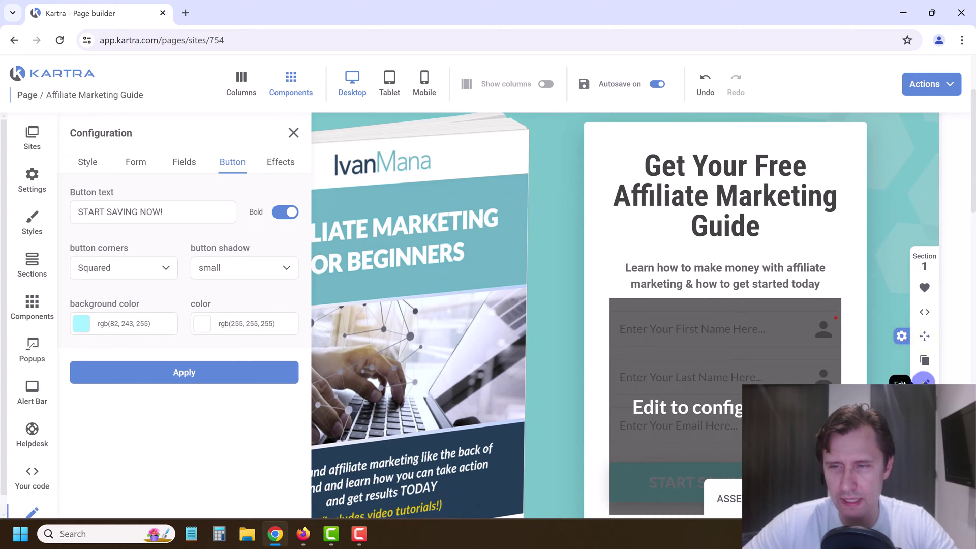
left_click(924, 382)
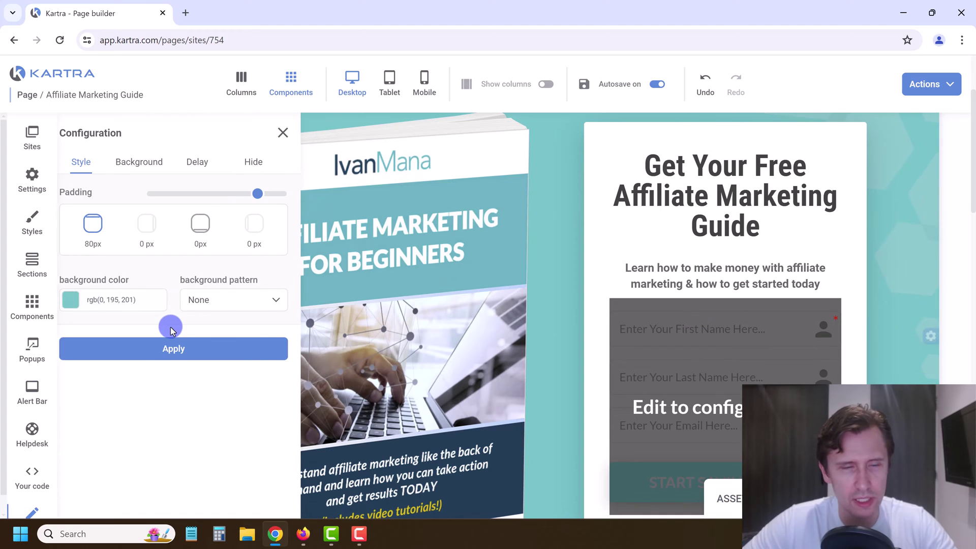
left_click(121, 300)
triple_click(246, 344)
key("ctrl+c")
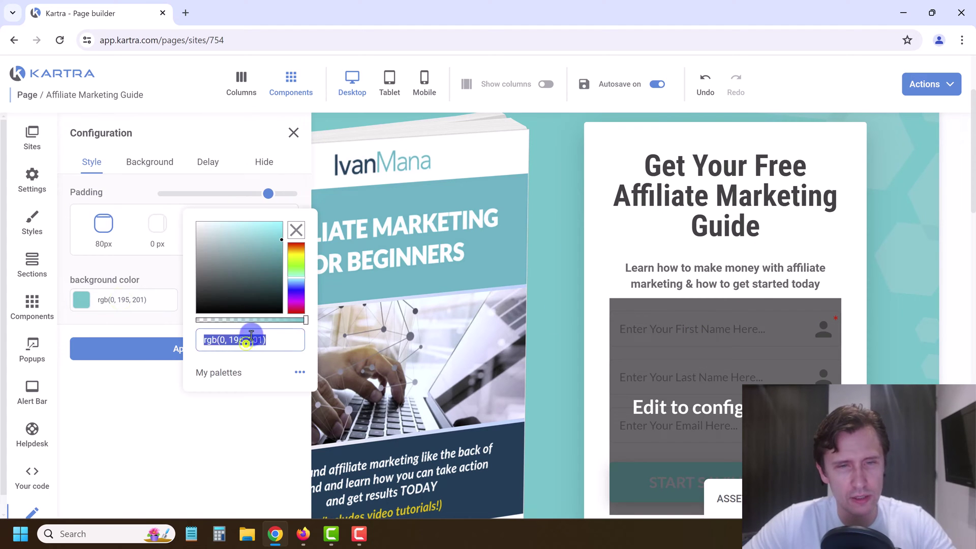
key("BackSpace")
scroll(687, 367, "down", 1)
scroll(687, 367, "down", 1)
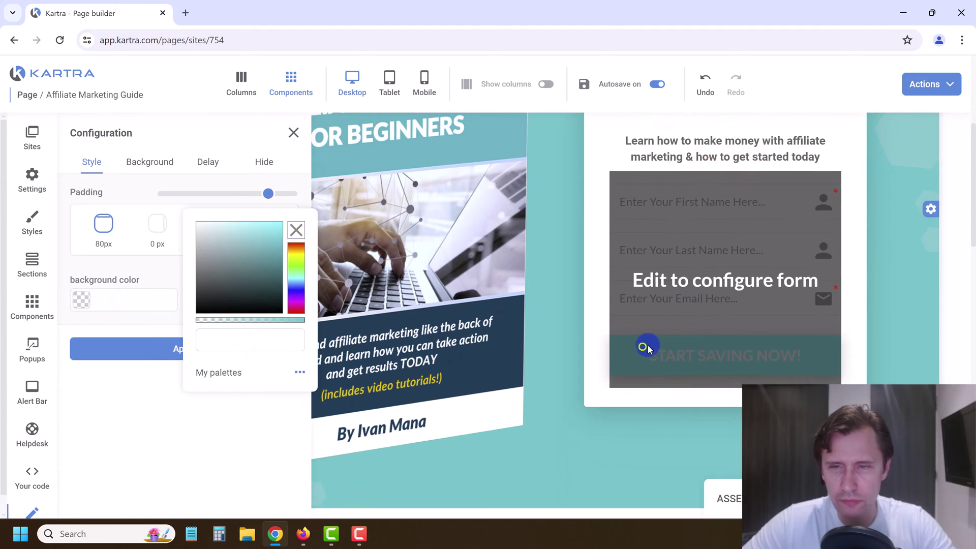
left_click(287, 141)
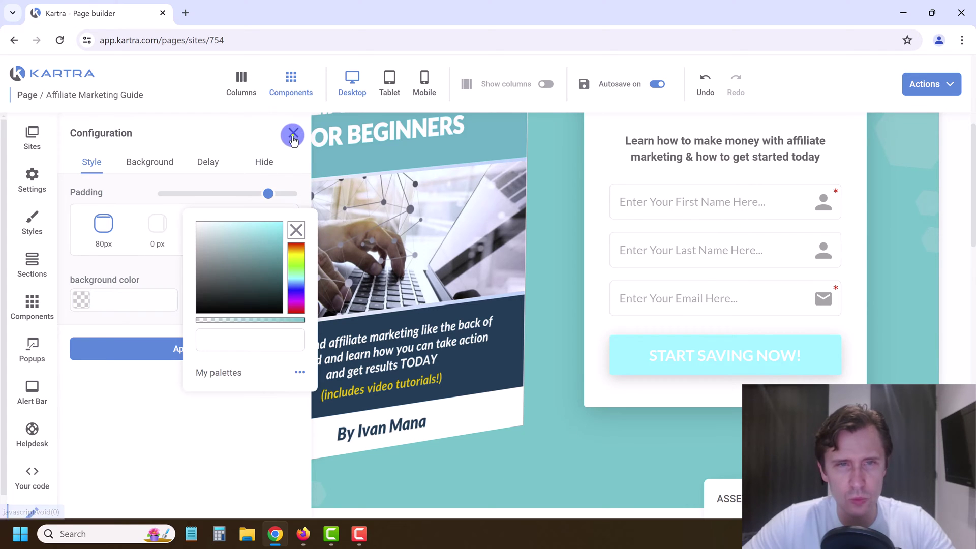
Step: Paste teal rgb(0, 195, 201) as the hero form button's background
left_click(719, 164)
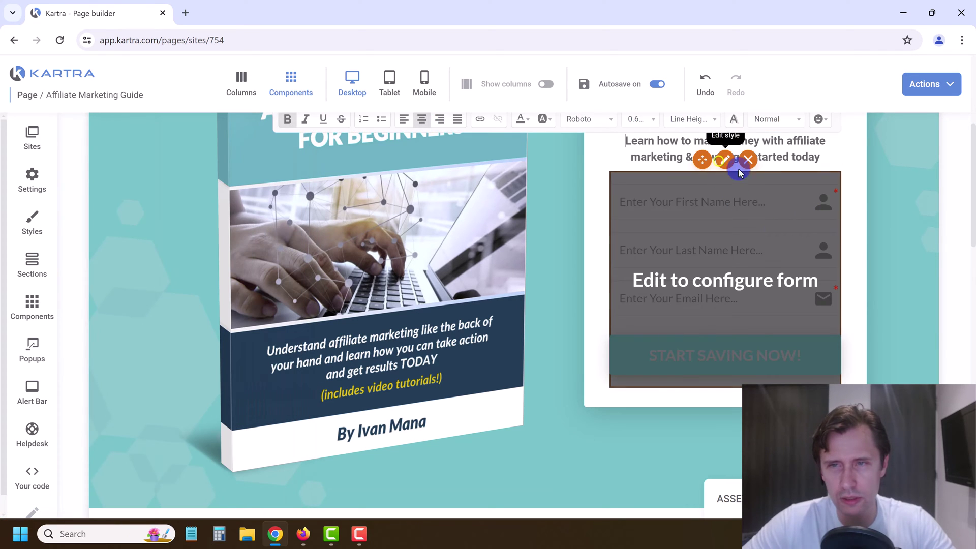
left_click(727, 161)
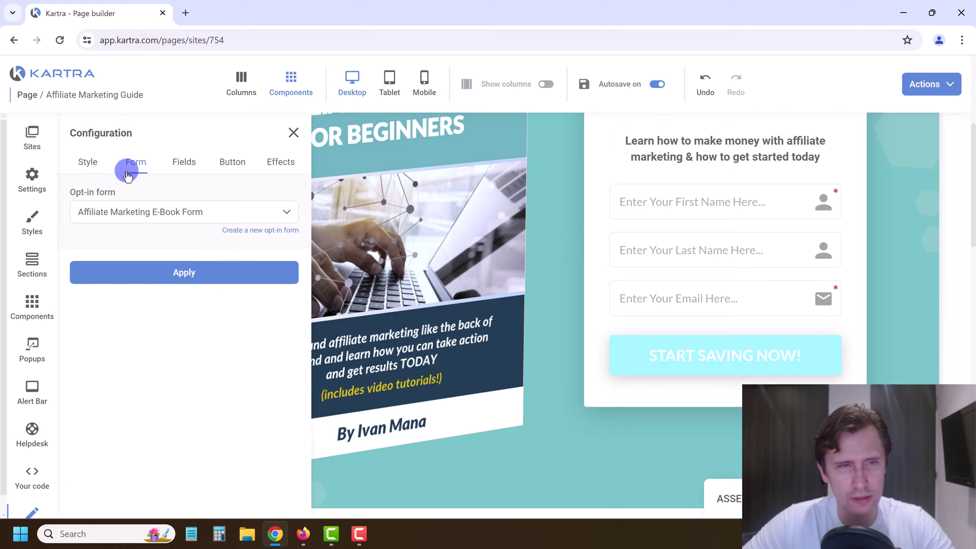
left_click(86, 161)
left_click(232, 161)
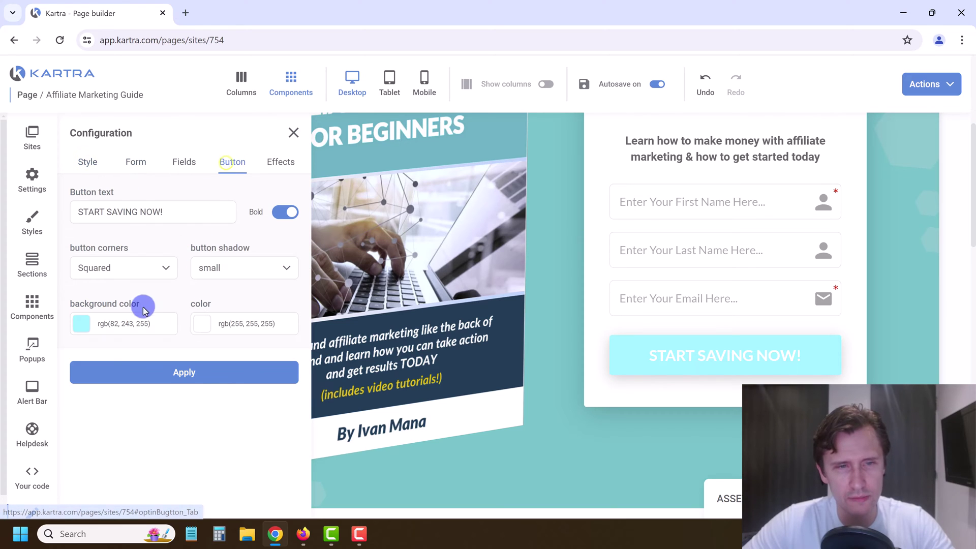
left_click(126, 323)
triple_click(254, 364)
key("ctrl+v")
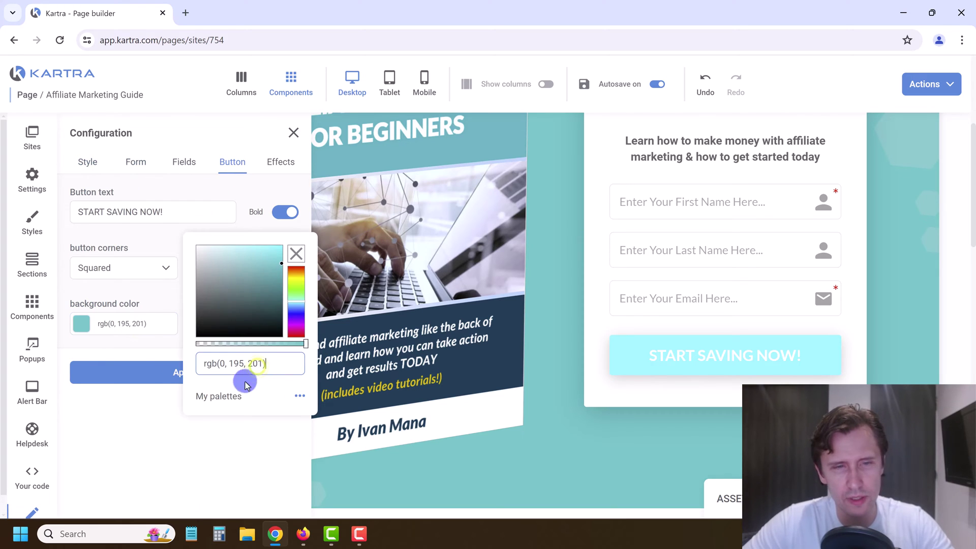
left_click(136, 372)
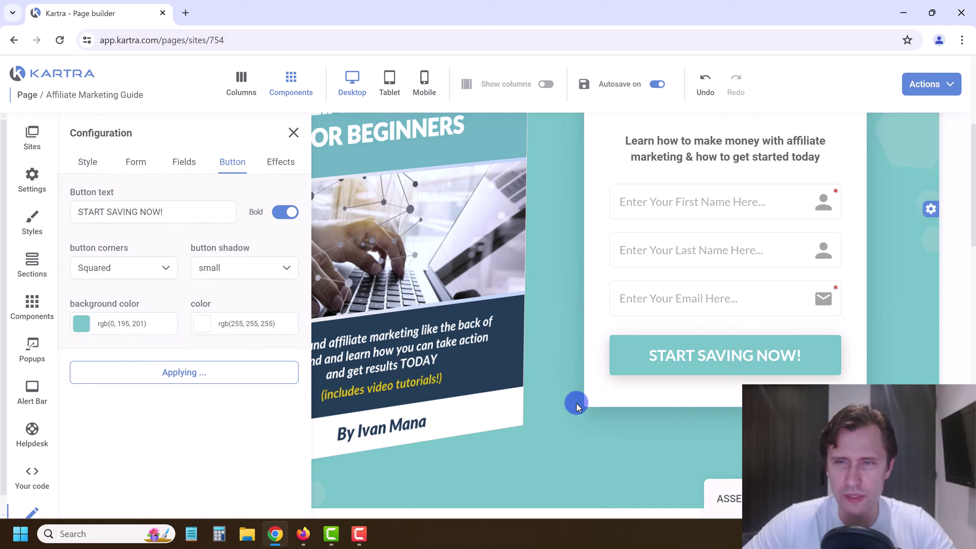
Step: Close the hero form's Configuration panel and scroll down past the testimonials
left_click(294, 135)
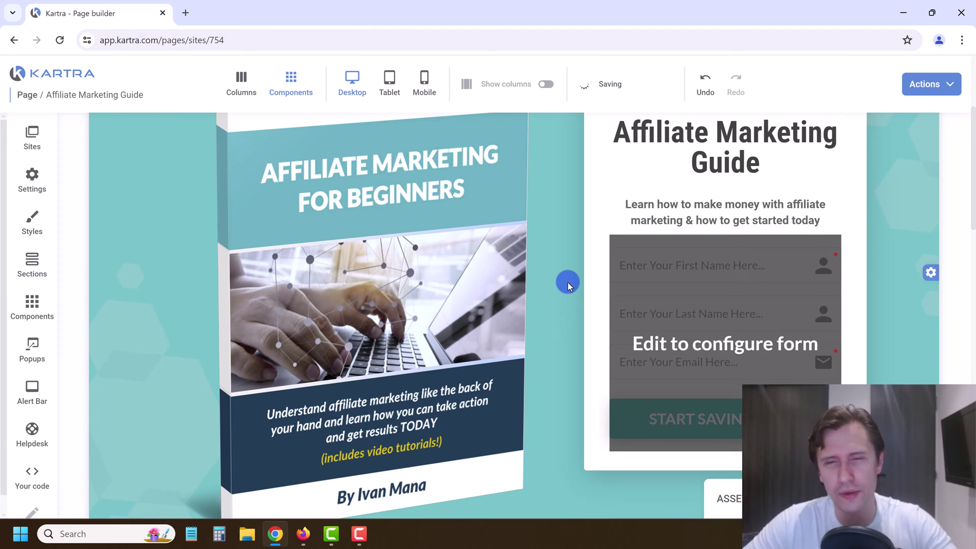
scroll(577, 277, "down", 2)
scroll(614, 368, "down", 13)
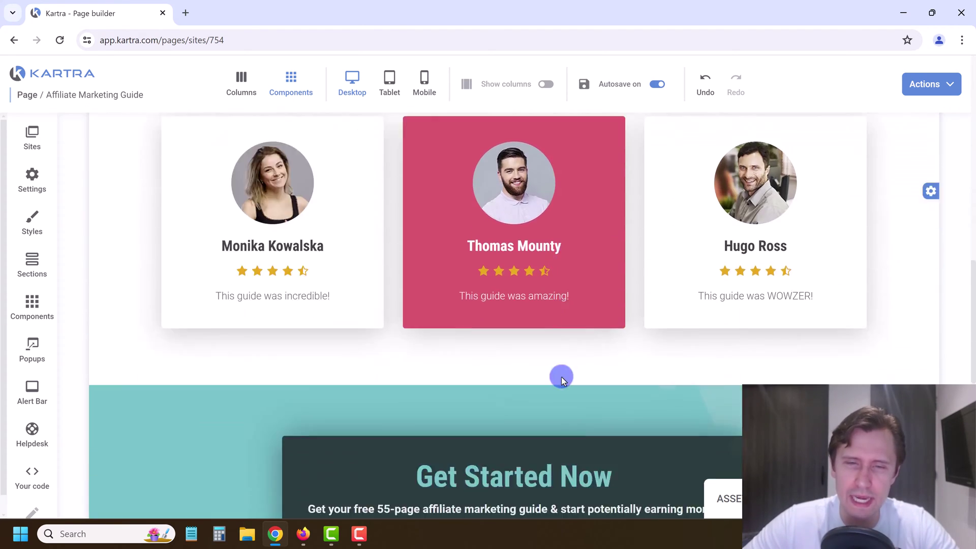
Step: Link the Get Started Now form to the Affiliate Marketing E-Book Form
scroll(497, 235, "up", 1)
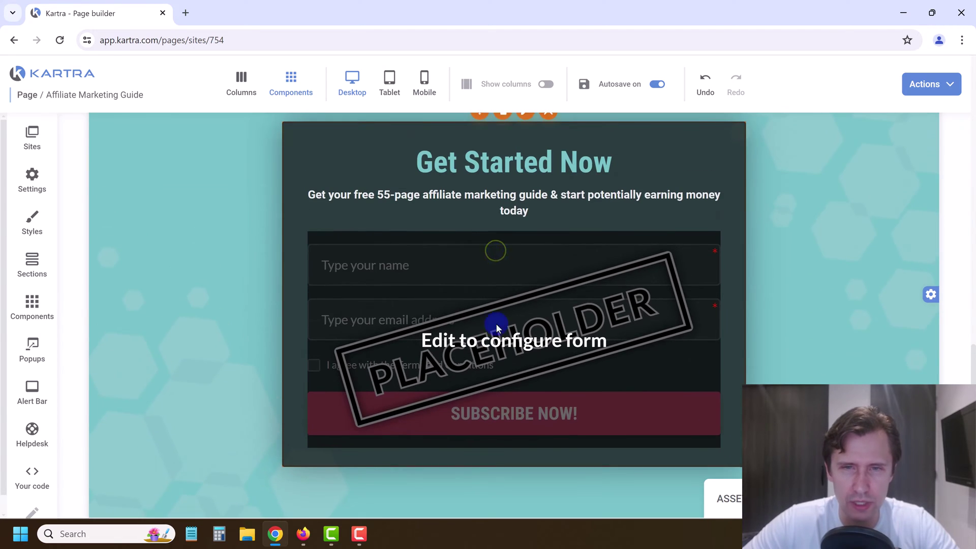
scroll(501, 289, "up", 1)
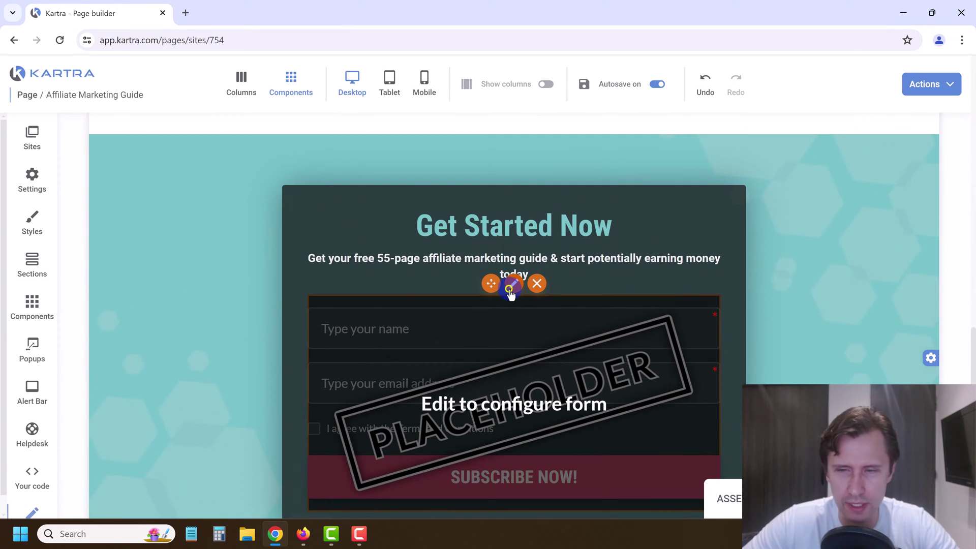
left_click(510, 288)
left_click(163, 216)
left_click(148, 257)
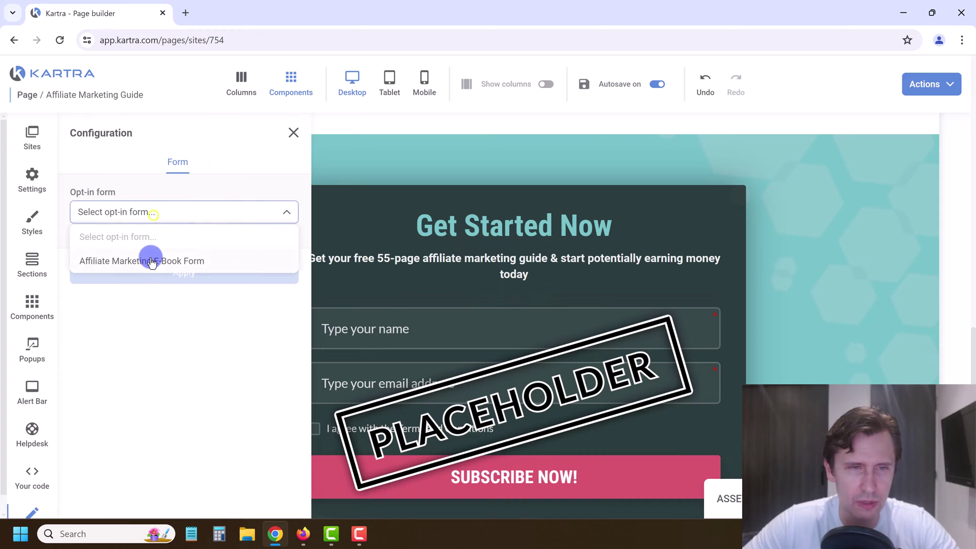
left_click(164, 277)
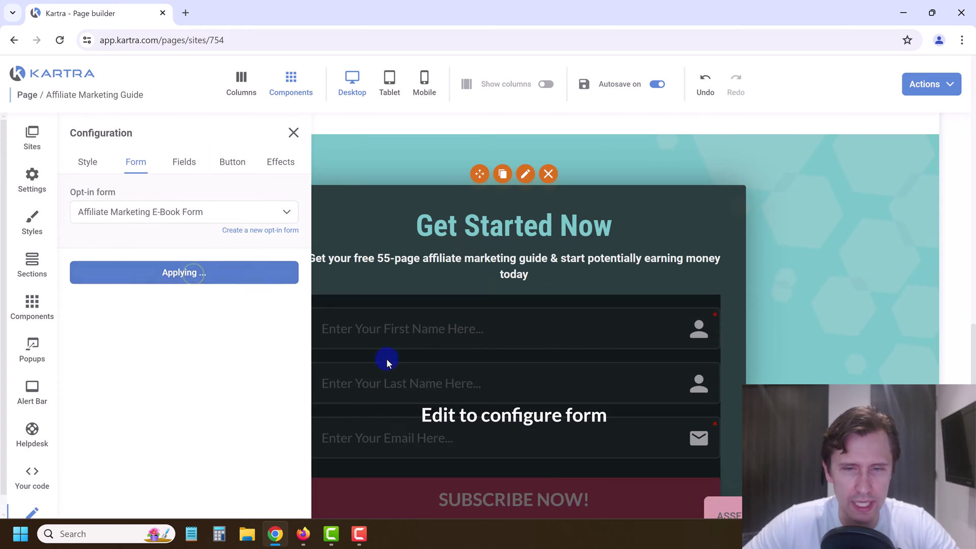
Step: Replace the SUBSCRIBE NOW! button's pink background with teal rgb(0, 195, 201)
scroll(509, 301, "down", 2)
left_click(230, 163)
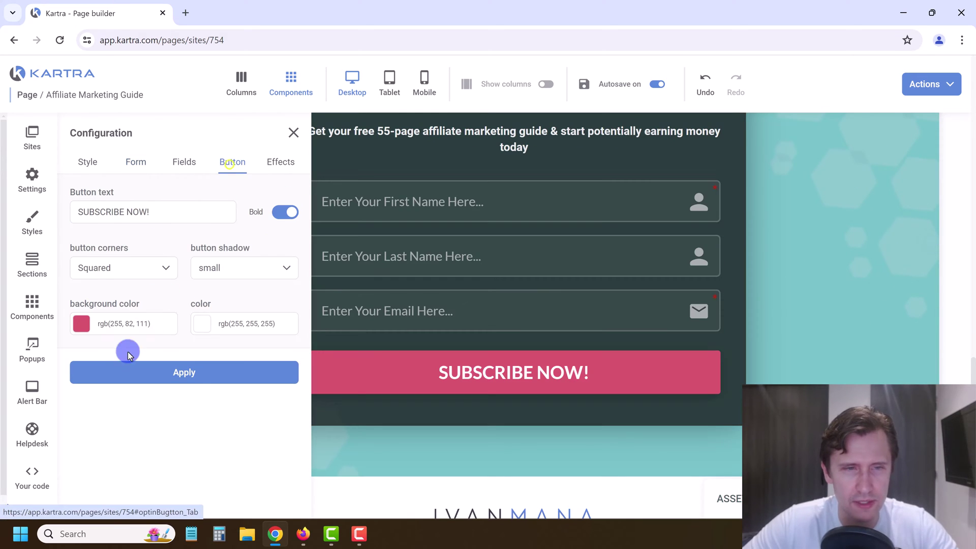
left_click(115, 326)
triple_click(252, 364)
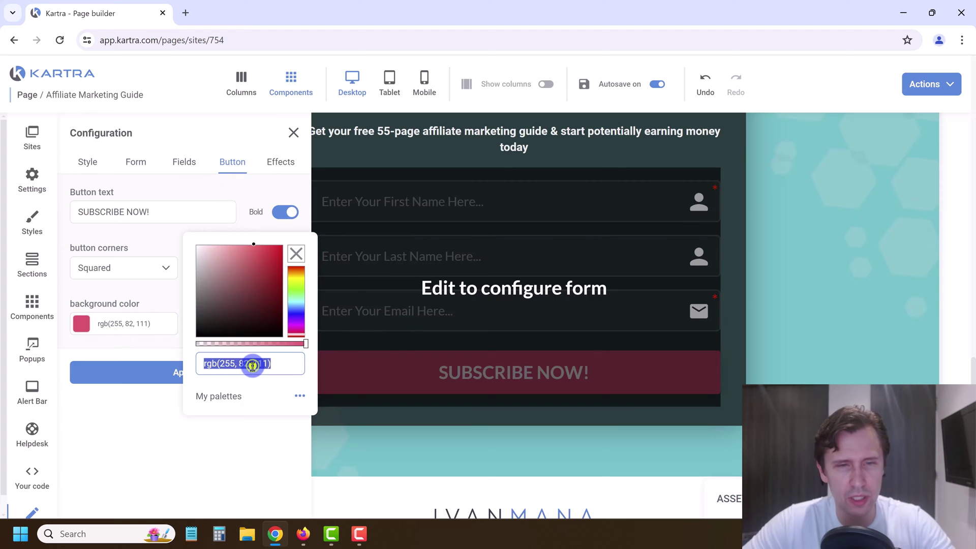
key("ctrl+v")
left_click(148, 371)
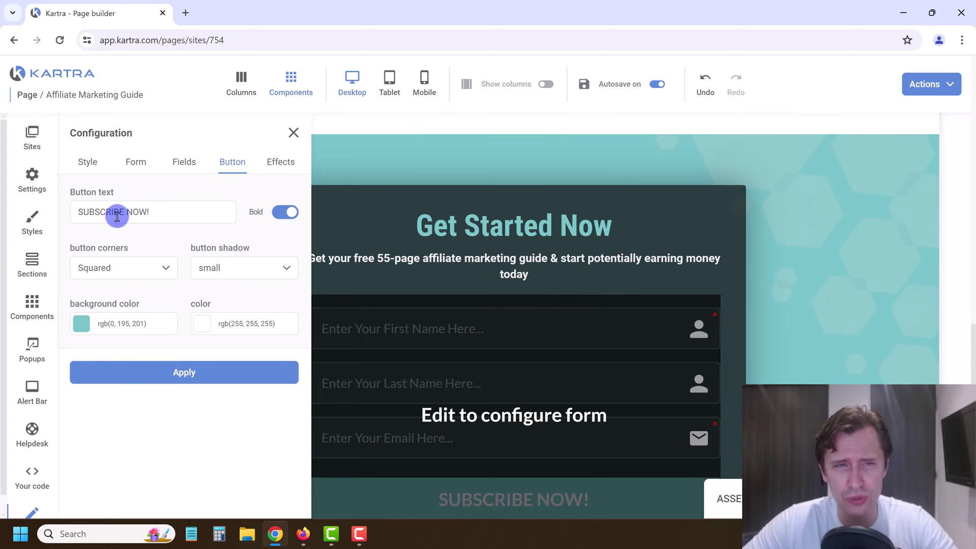
Step: Confirm the Affiliate Marketing E-Book Form is the connected opt-in form
left_click(182, 167)
left_click(133, 161)
scroll(544, 328, "down", 5)
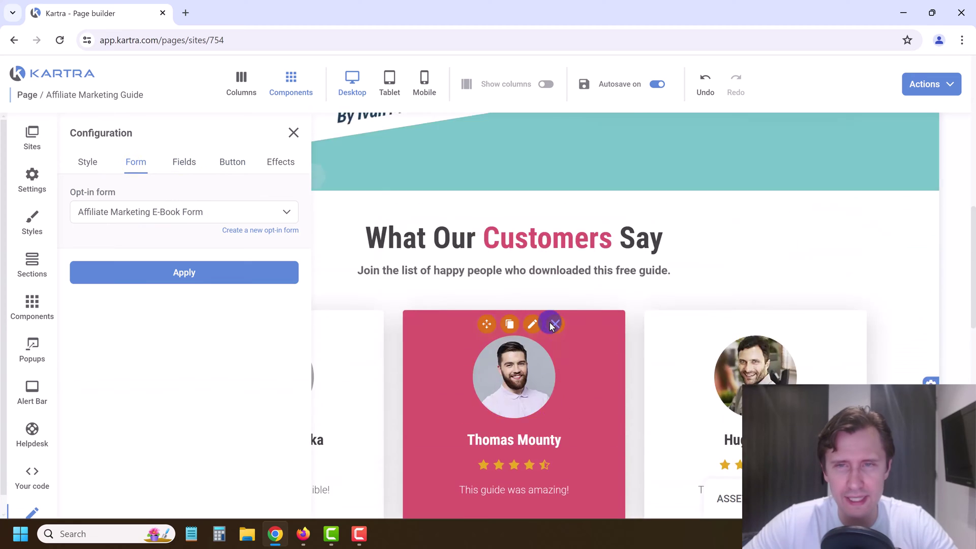
scroll(552, 325, "up", 8)
scroll(575, 344, "down", 3)
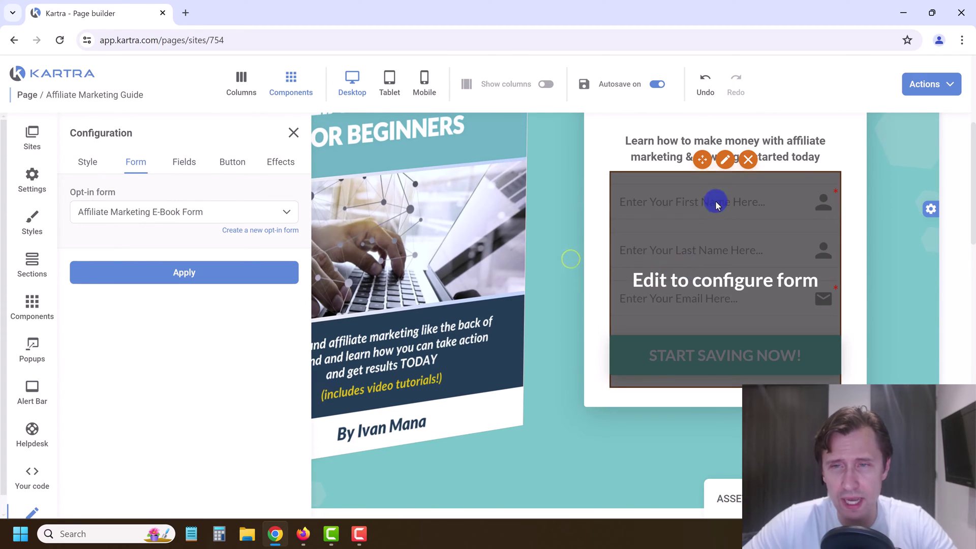
Step: Change the hero form's button text from START SAVING NOW! to 'Send Me My Guide!'
left_click(718, 152)
left_click(722, 162)
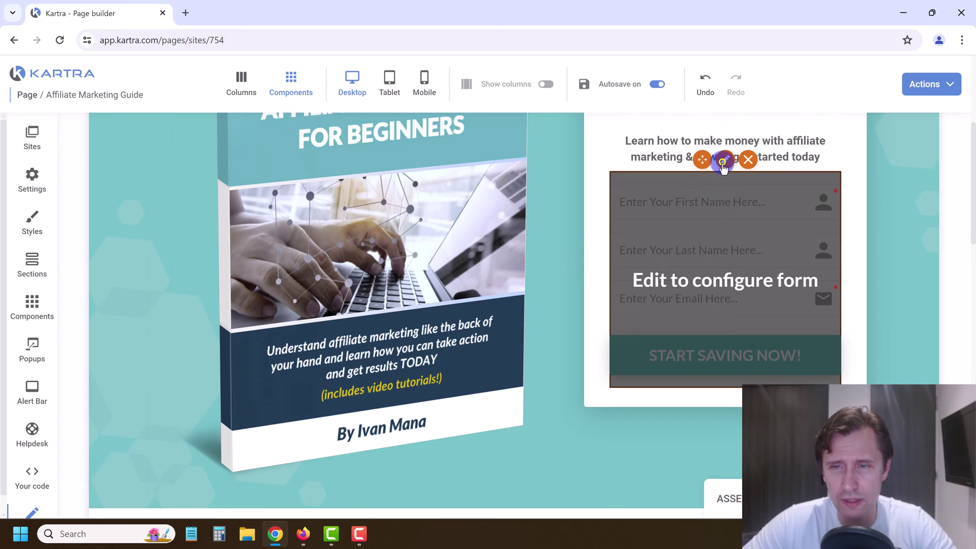
left_click(190, 166)
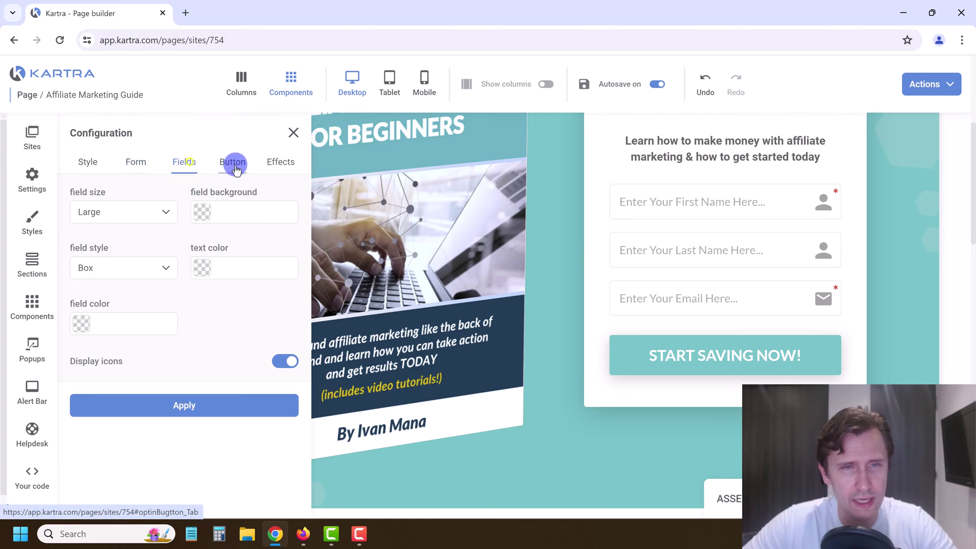
left_click(232, 162)
left_click(135, 210)
triple_click(142, 208)
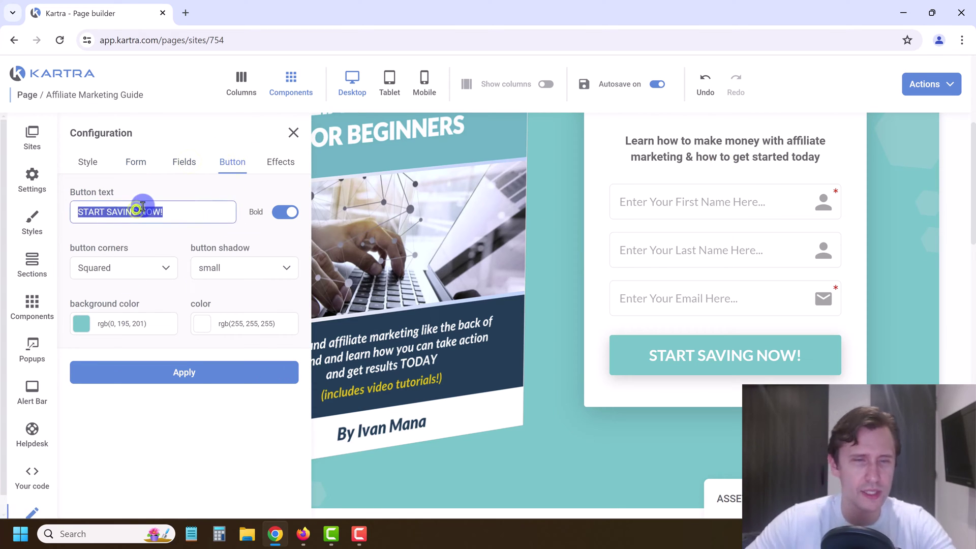
type("Ge")
type("Send Me My Guide")
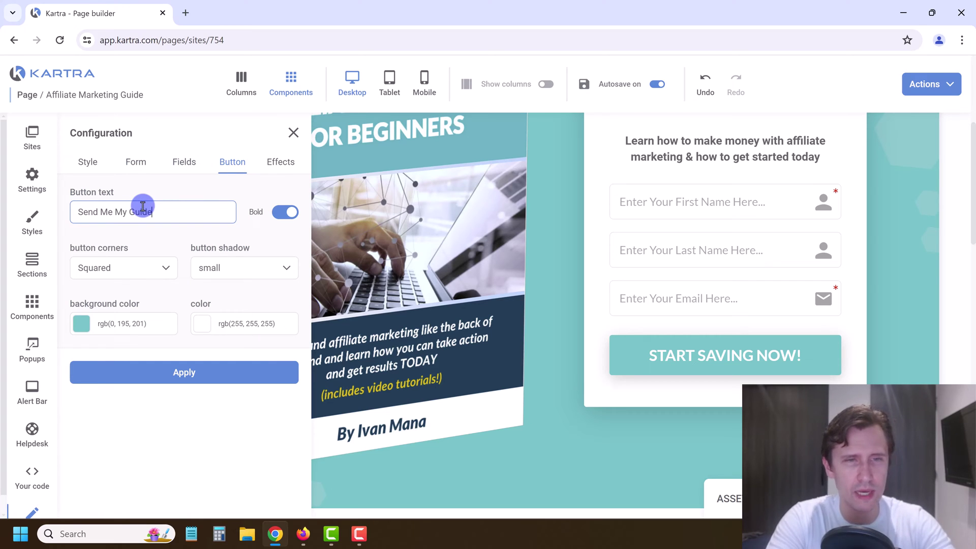
type("!")
triple_click(143, 209)
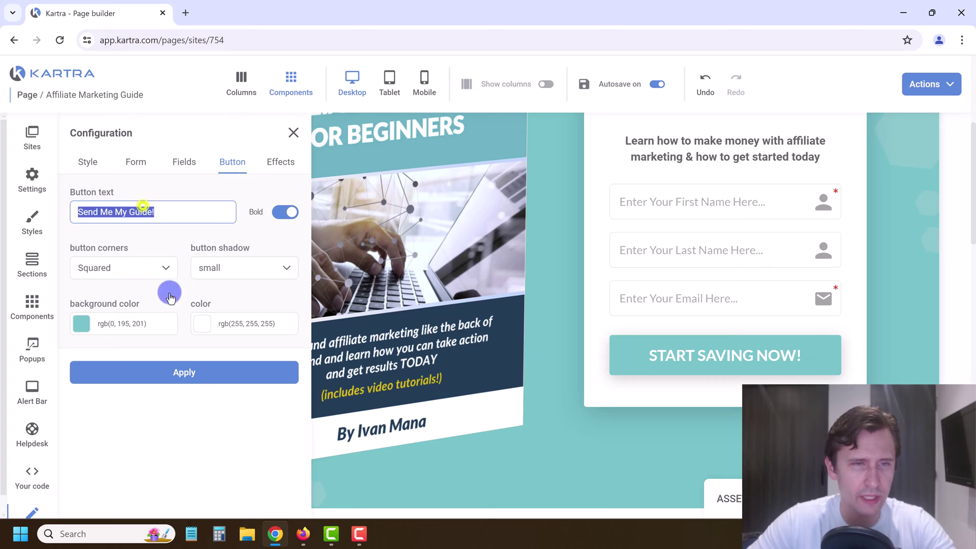
left_click(185, 369)
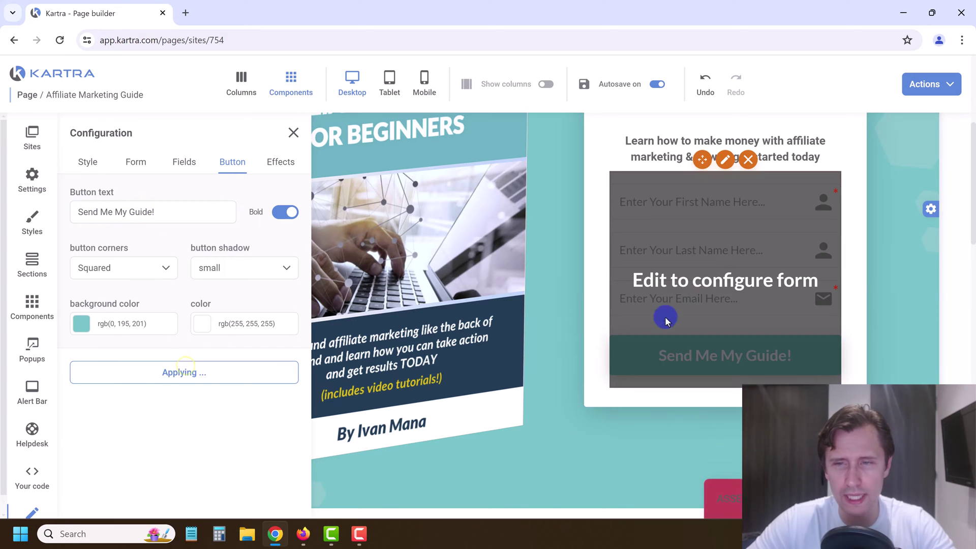
Step: Change the Get Started Now form's button text to 'Send Me My Guide!'
scroll(577, 418, "down", 3)
scroll(599, 318, "down", 8)
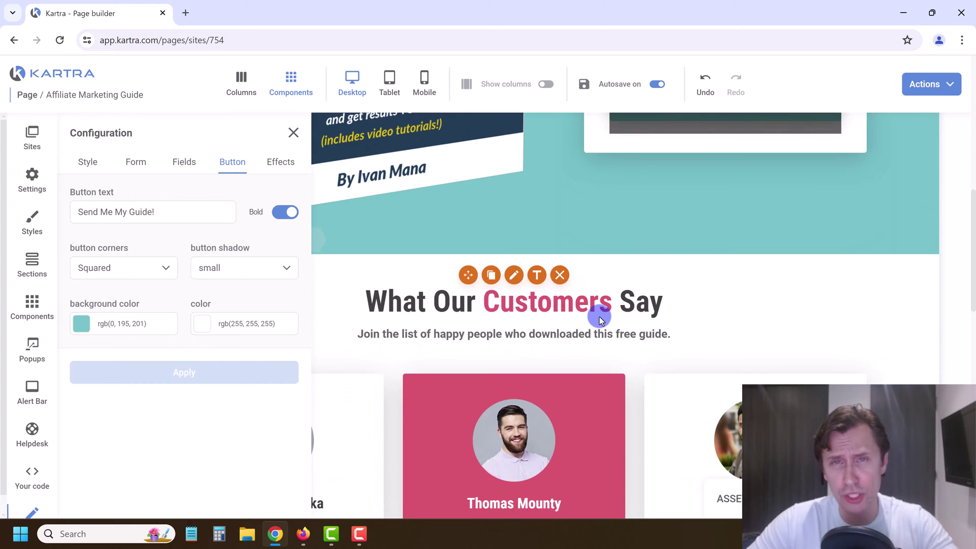
scroll(599, 305, "down", 6)
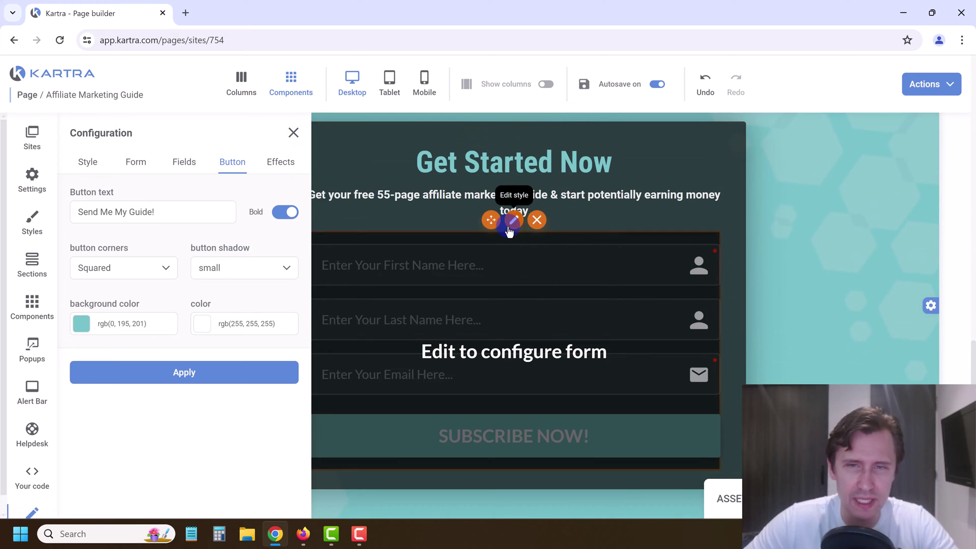
left_click(509, 225)
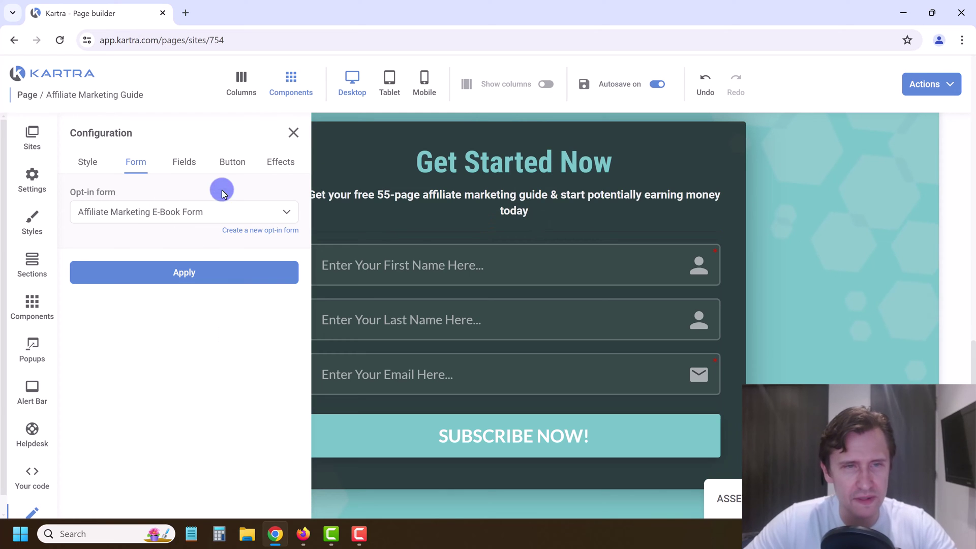
left_click(234, 162)
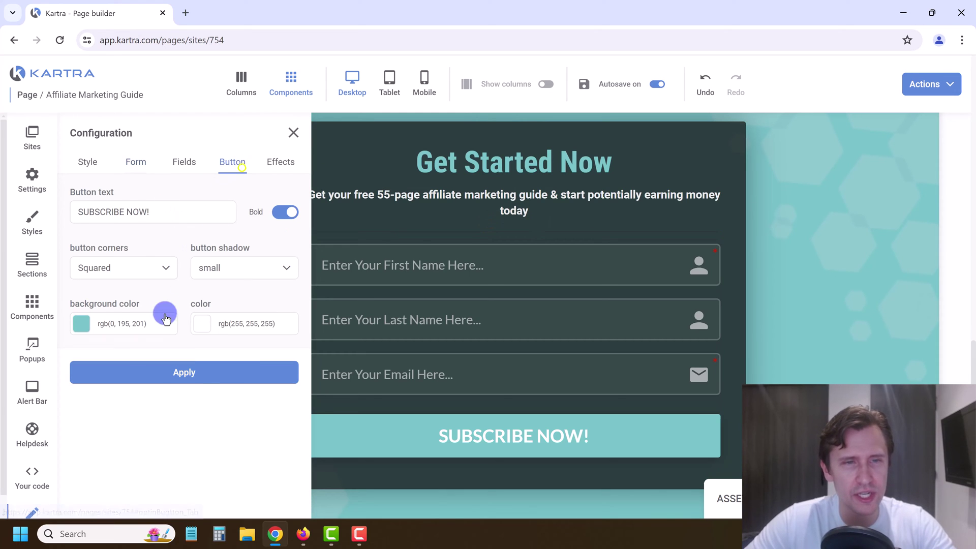
triple_click(126, 210)
type("Send Me My Guide!")
left_click(157, 371)
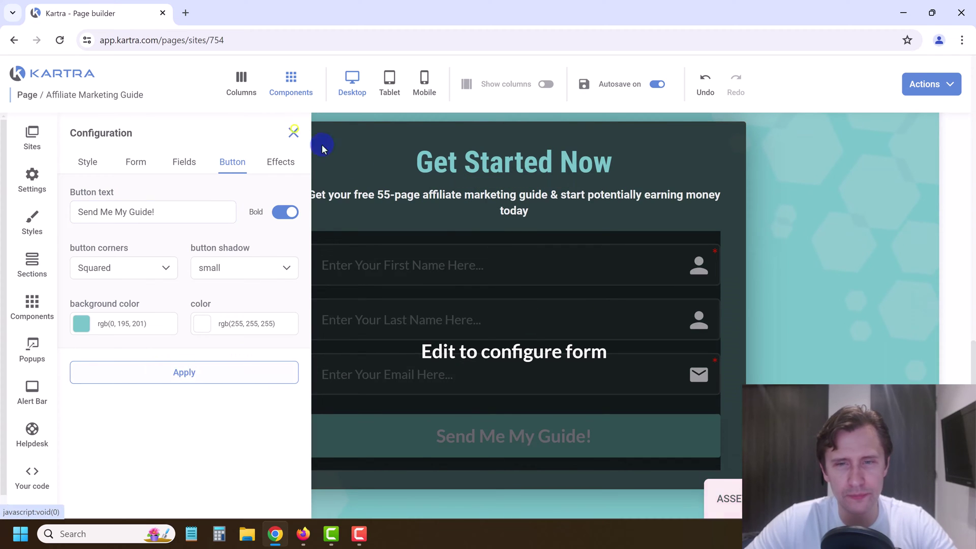
left_click(293, 133)
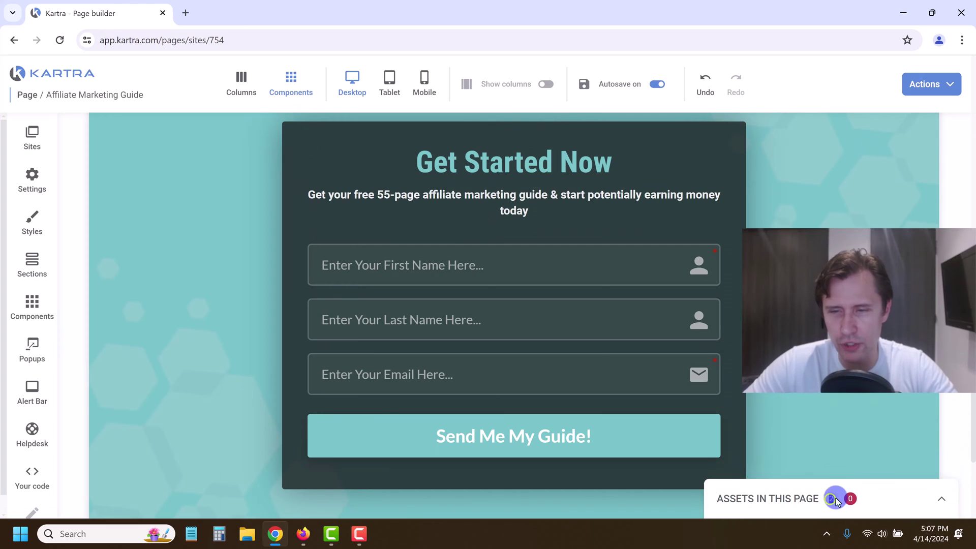
Step: Review the page's asset list and save the page's progress
double_click(830, 499)
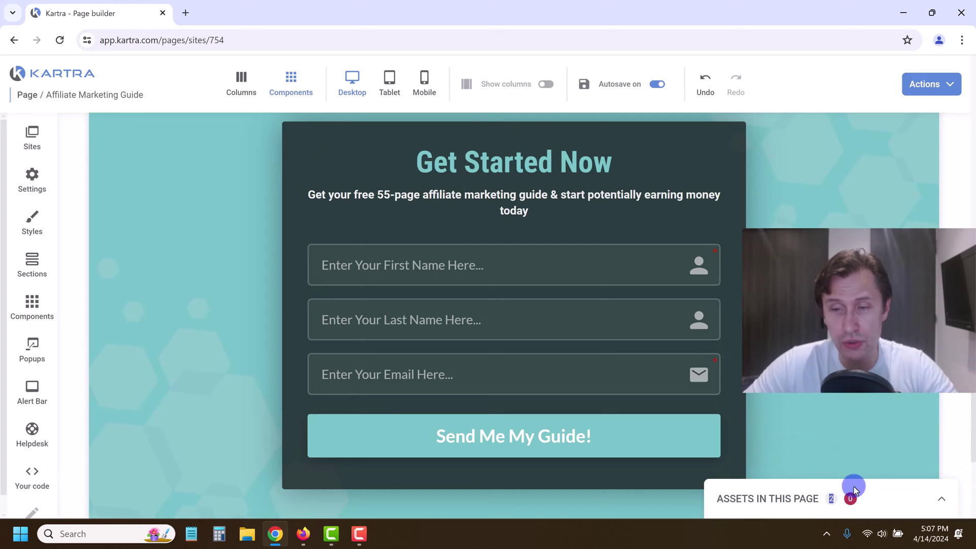
left_click(945, 504)
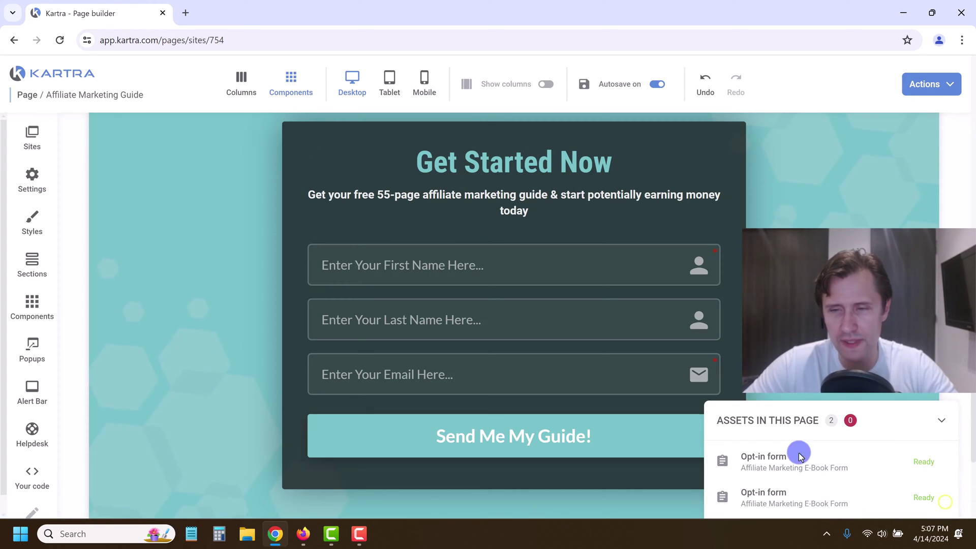
left_click(940, 423)
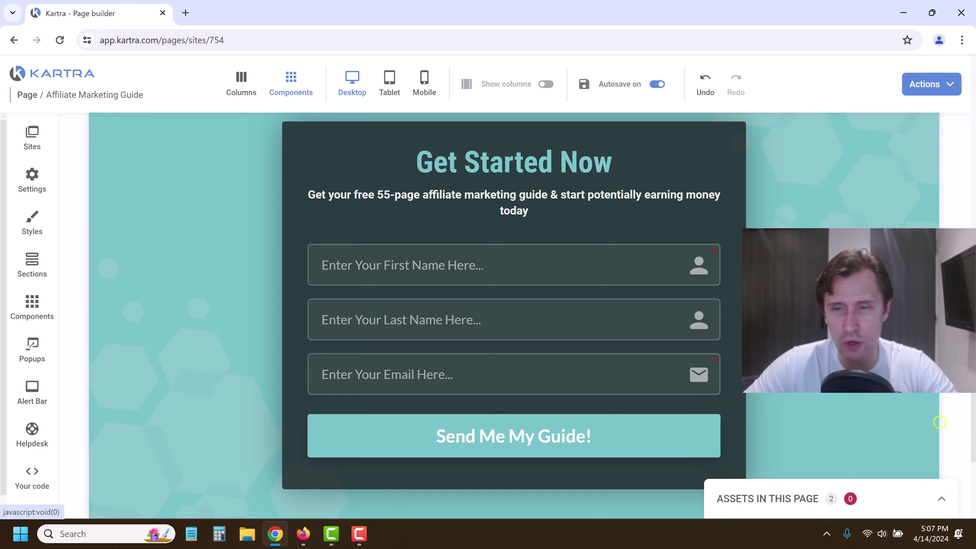
scroll(819, 235, "up", 15)
scroll(843, 208, "up", 3)
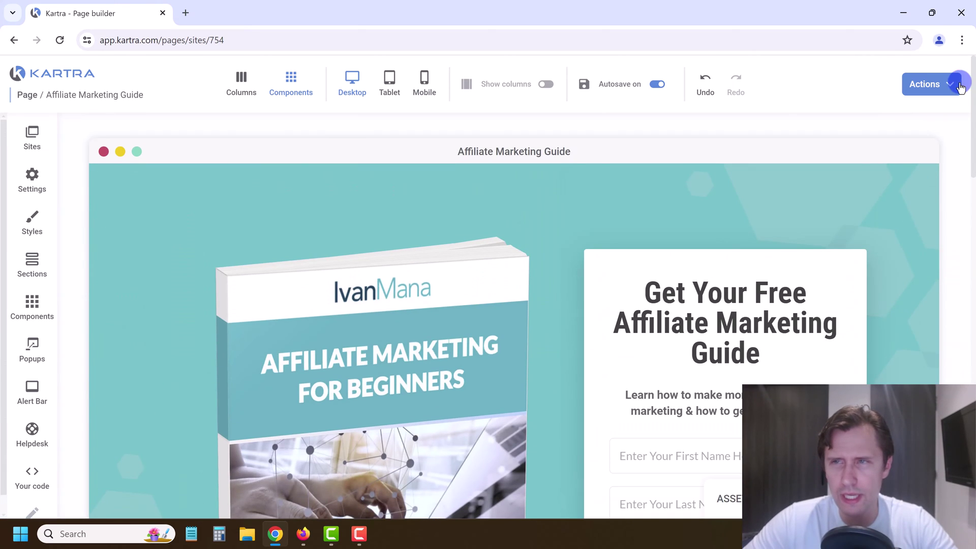
left_click(951, 83)
left_click(880, 137)
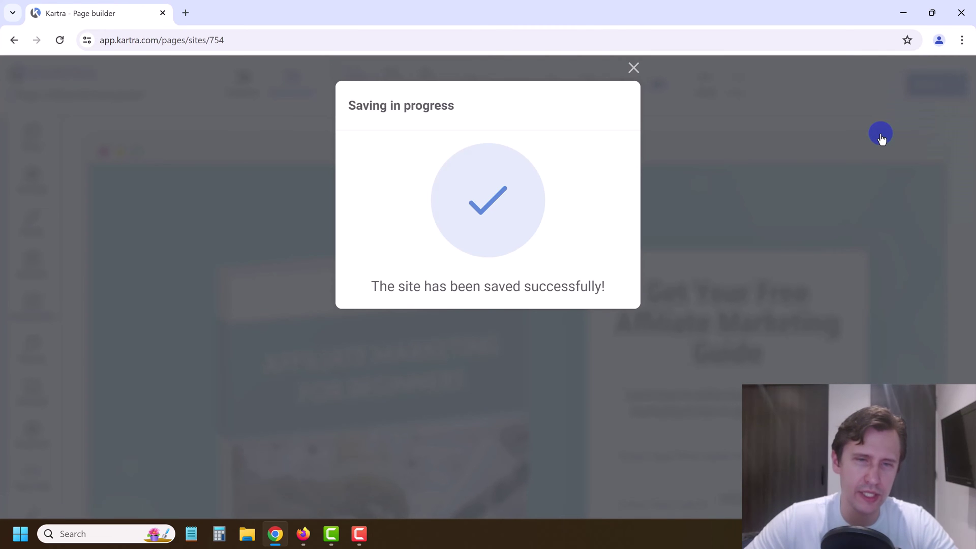
left_click(636, 69)
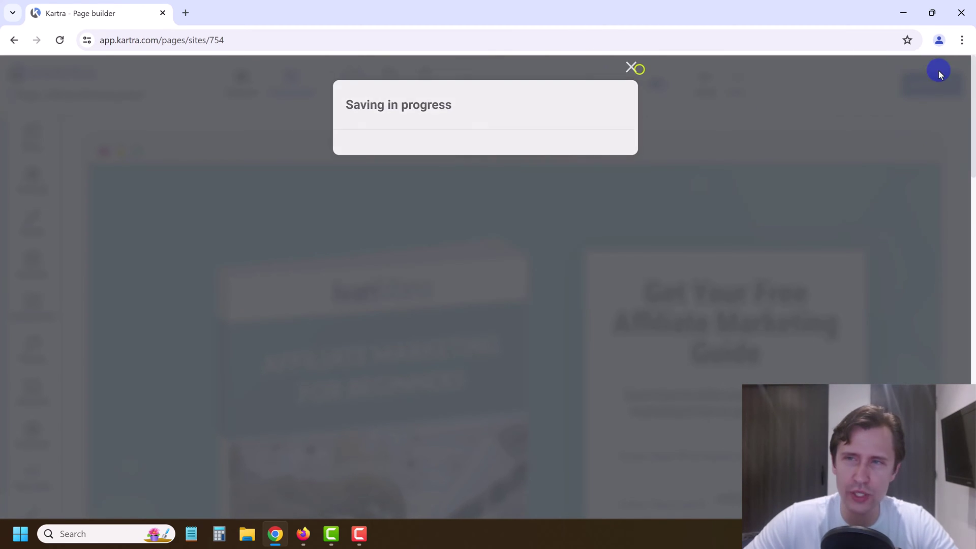
Step: Publish the page live and load its copied link in a new browser tab
left_click(947, 91)
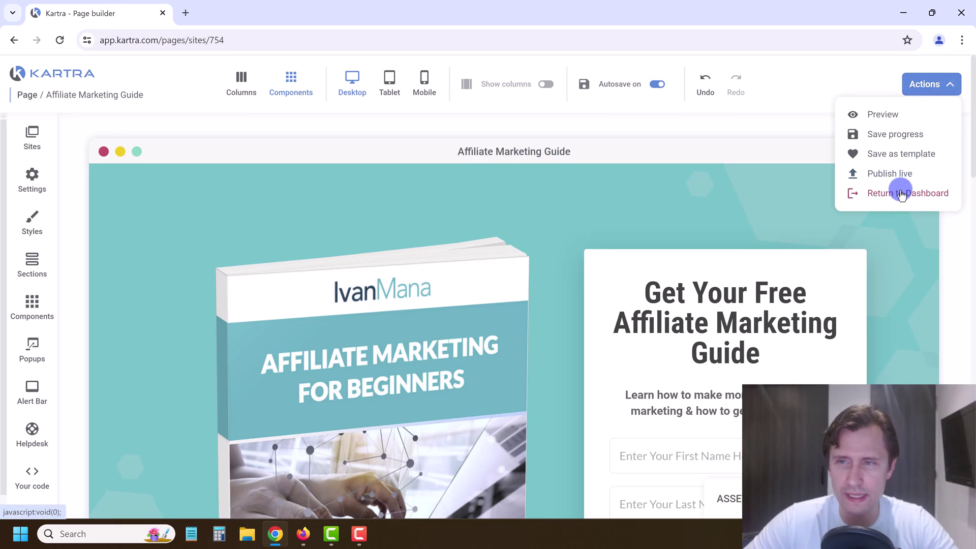
left_click(885, 175)
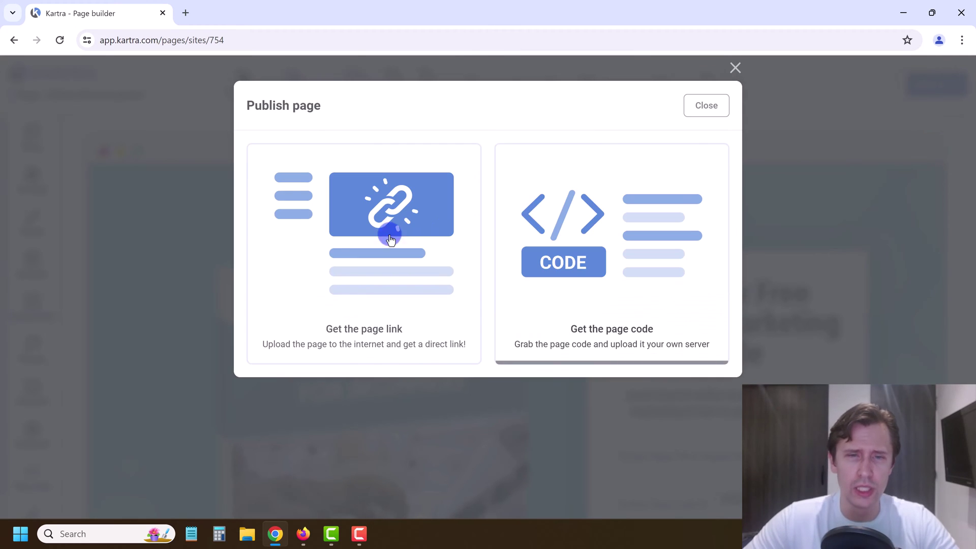
left_click(334, 237)
left_click(346, 426)
key("ctrl+c")
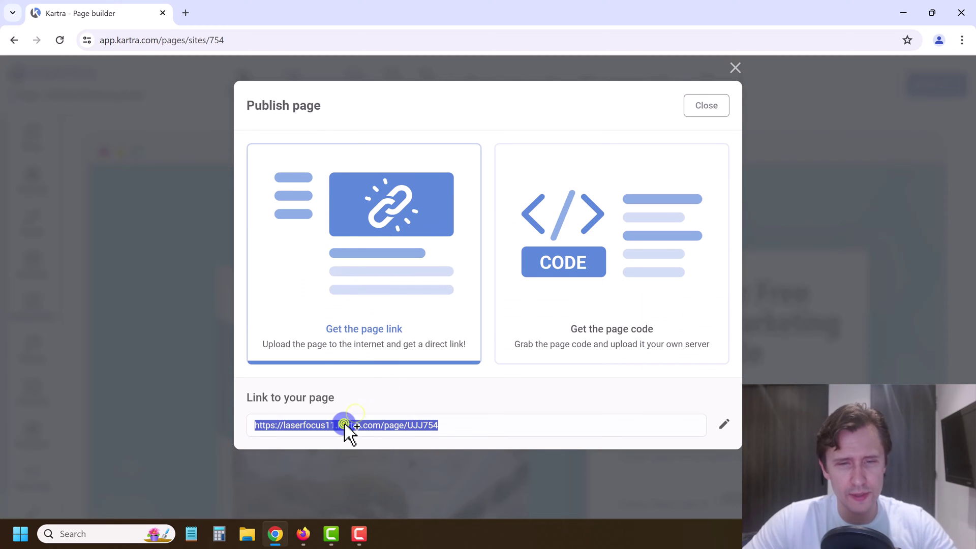
left_click(186, 7)
key("ctrl+v")
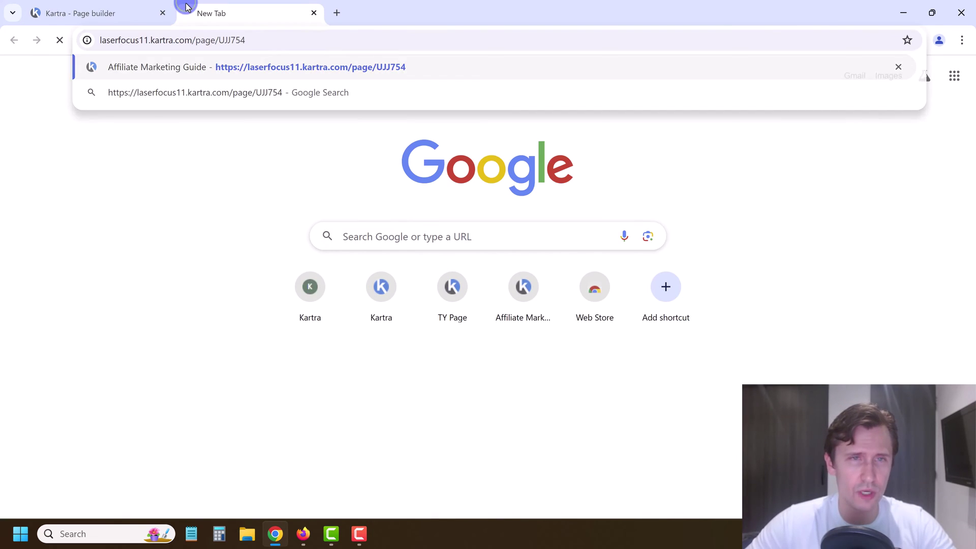
Step: Load the live page and fill the Get Started Now form with a test first name, last name and email
key("Return")
scroll(484, 256, "down", 8)
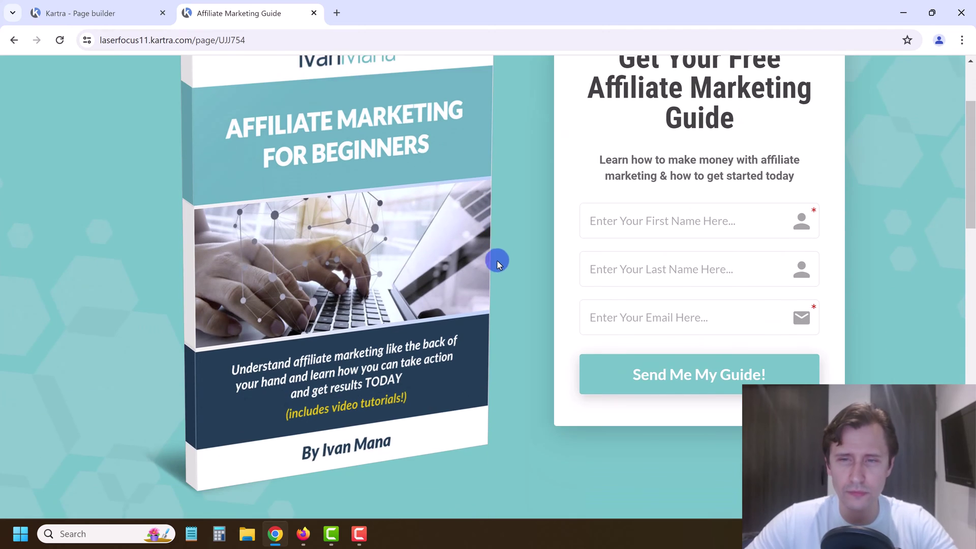
scroll(472, 264, "up", 6)
scroll(464, 272, "down", 2)
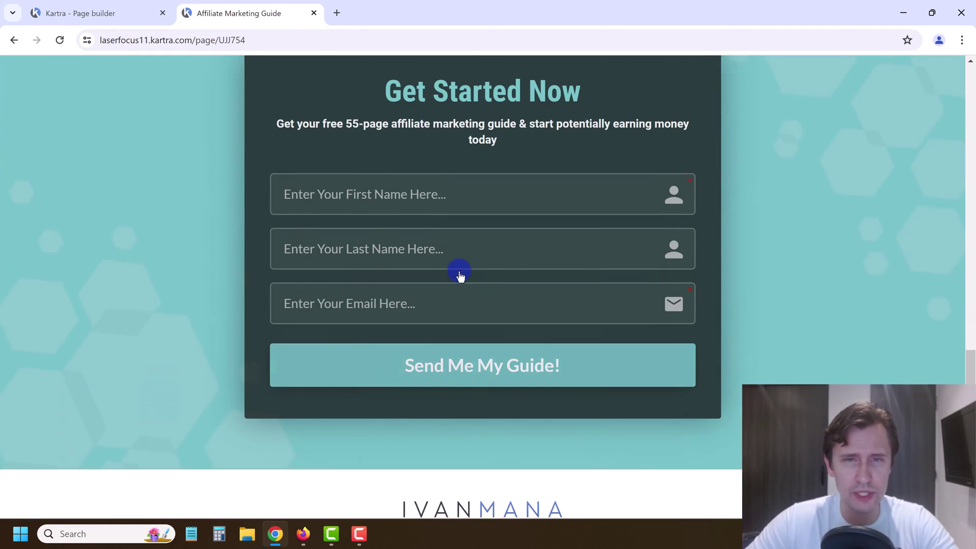
scroll(460, 273, "up", 1)
left_click(321, 226)
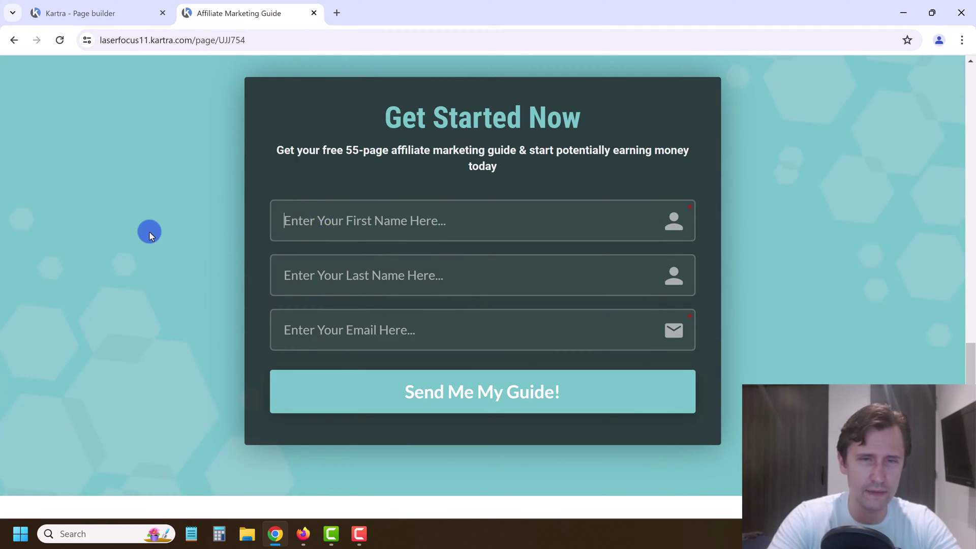
key("Tab")
key("Tab")
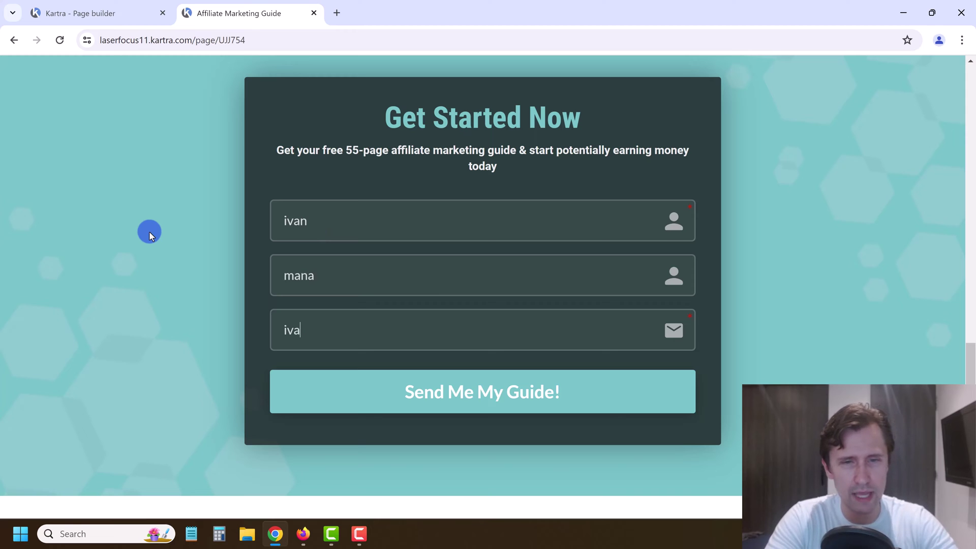
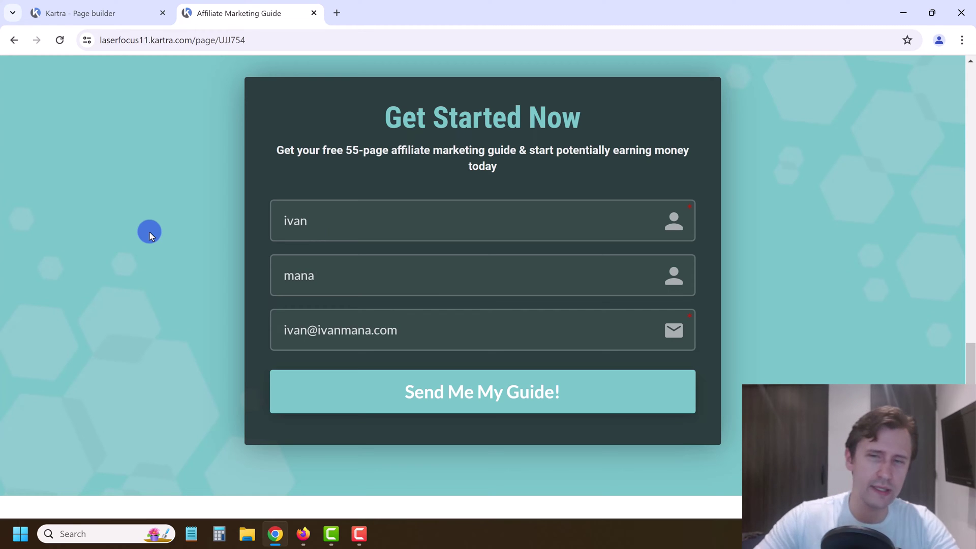
Step: Submit with Send Me My Guide! and download the free guide from the Thank You page
left_click(349, 404)
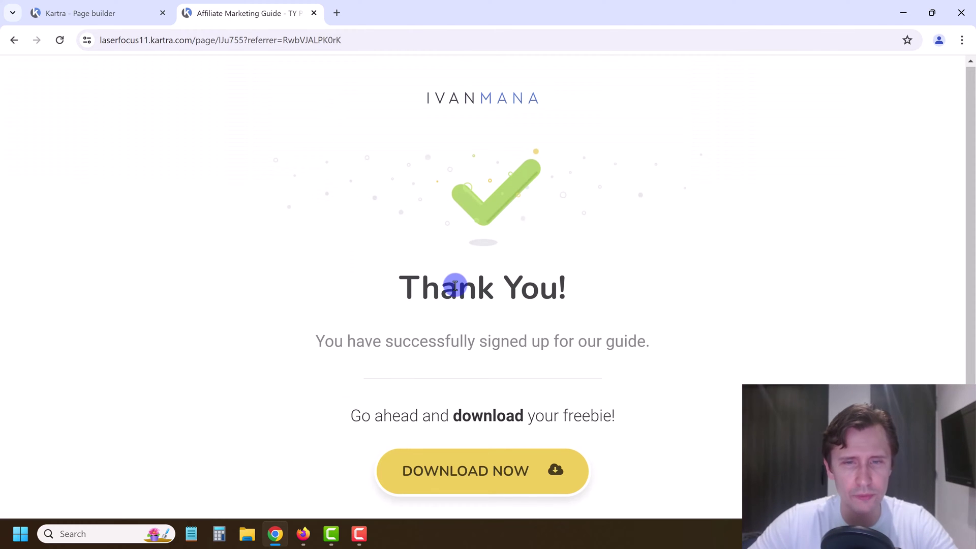
scroll(455, 285, "down", 1)
left_click(488, 405)
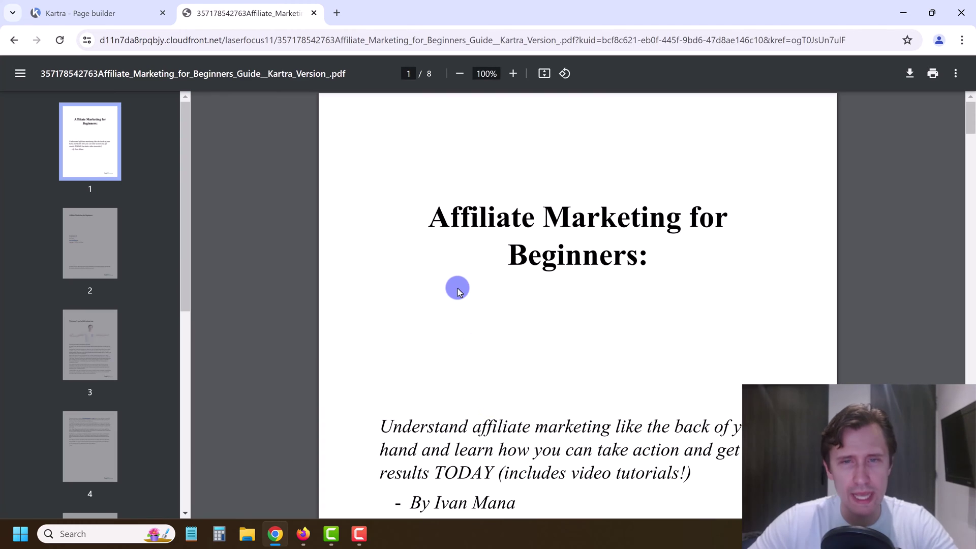
Step: Close the Affiliate Marketing for Beginners PDF tab to get back to Kartra's publish dialog
left_click(314, 13)
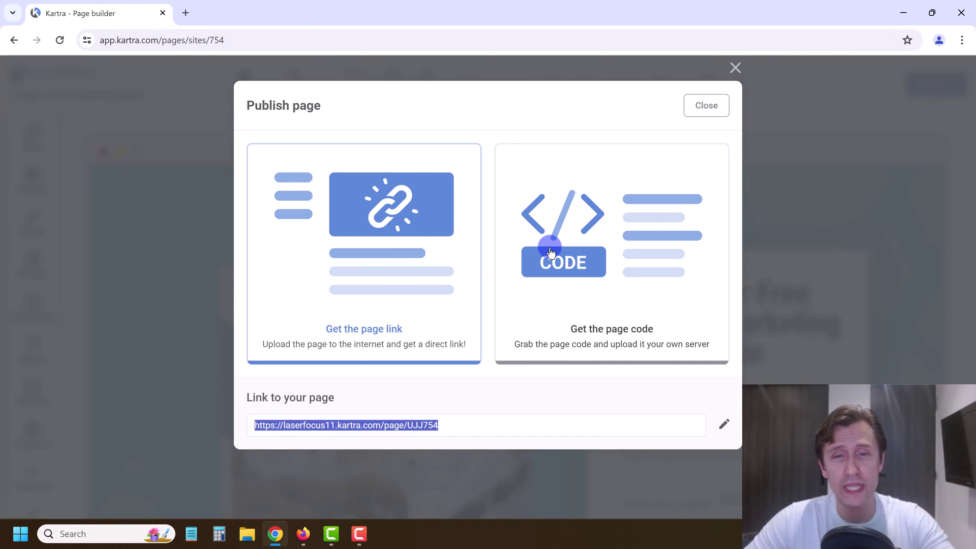
Step: Close the Publish page dialog and go back to the Kartra dashboard via Actions
left_click(710, 111)
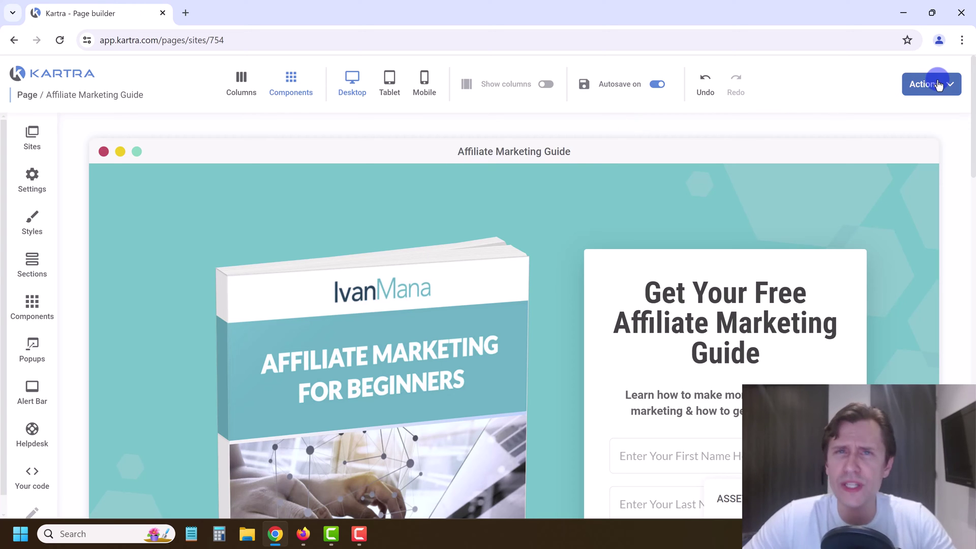
left_click(937, 85)
left_click(895, 192)
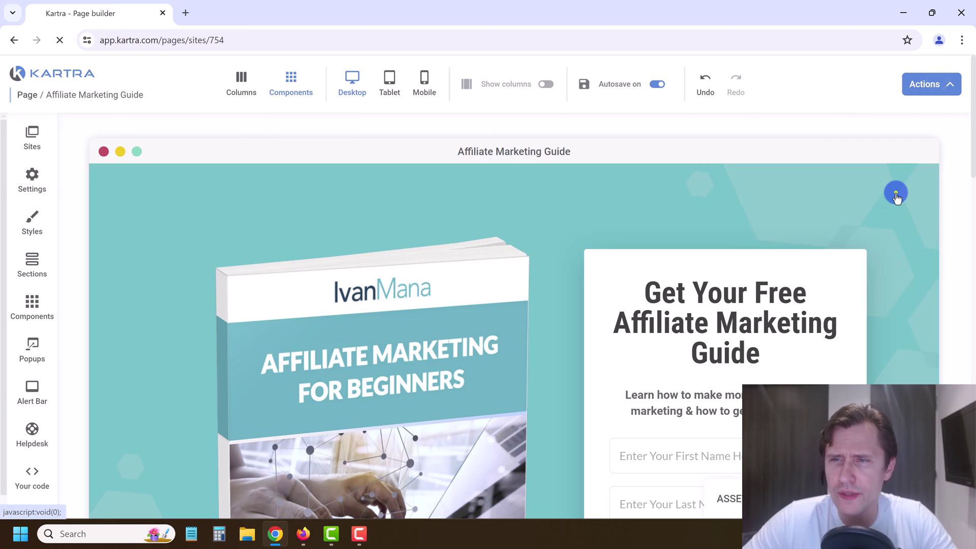